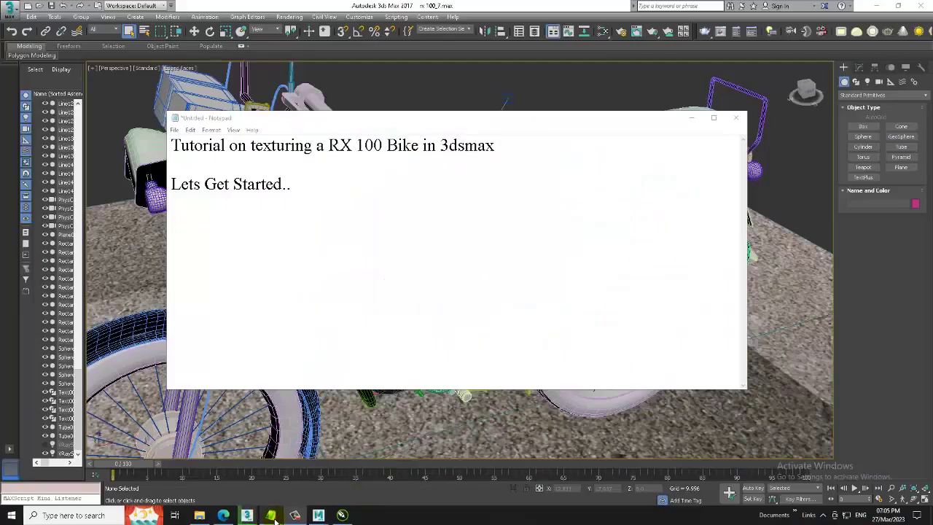
Step: Minimise the Notepad note about texturing the RX 100 bike to reveal the 3ds Max scene
left_click(271, 515)
key("ctrl+a")
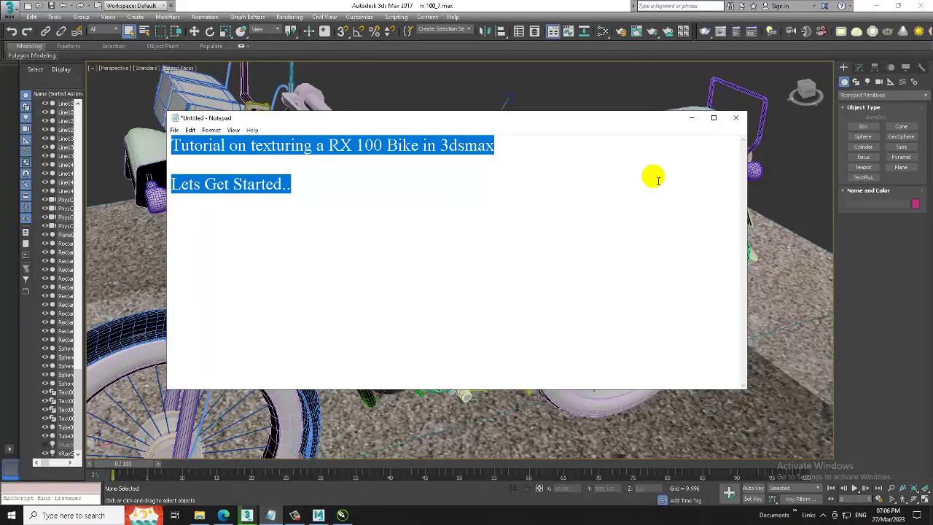
left_click(690, 118)
Step: View yamaha-rx100-1.jpg from DATA > STAFF > RX 100 in the image viewer, then minimise it
left_click(290, 17)
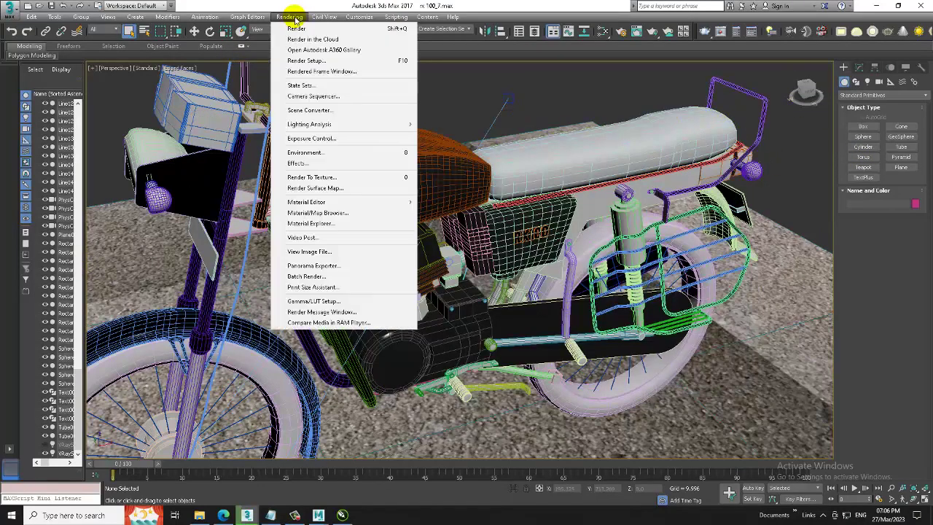
left_click(334, 255)
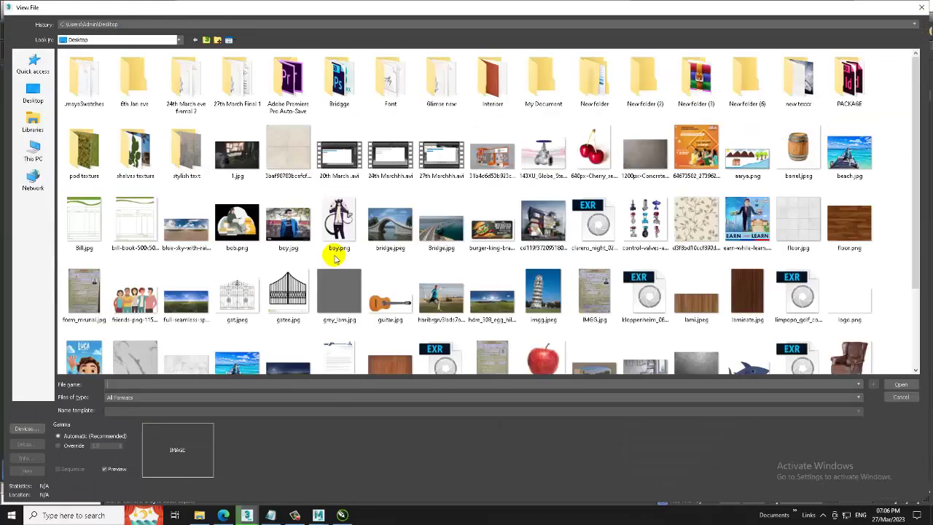
left_click(33, 151)
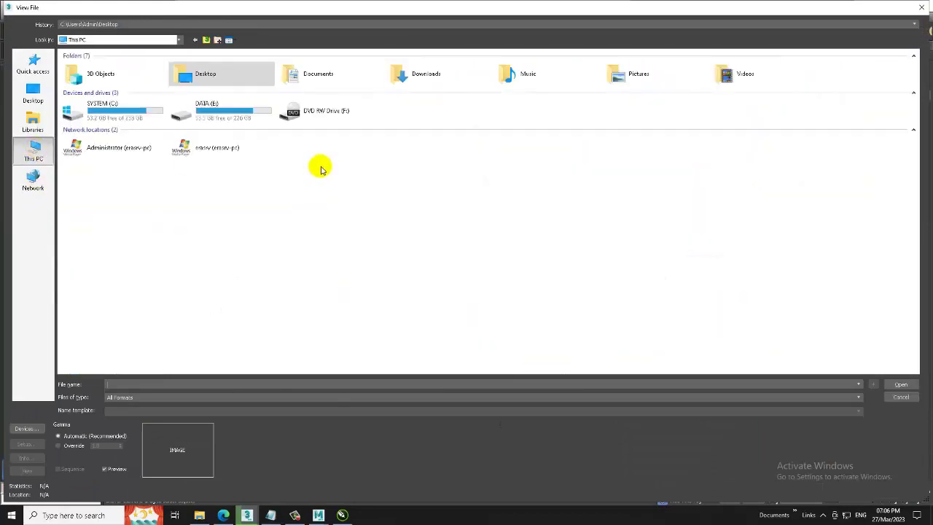
double_click(236, 115)
double_click(119, 82)
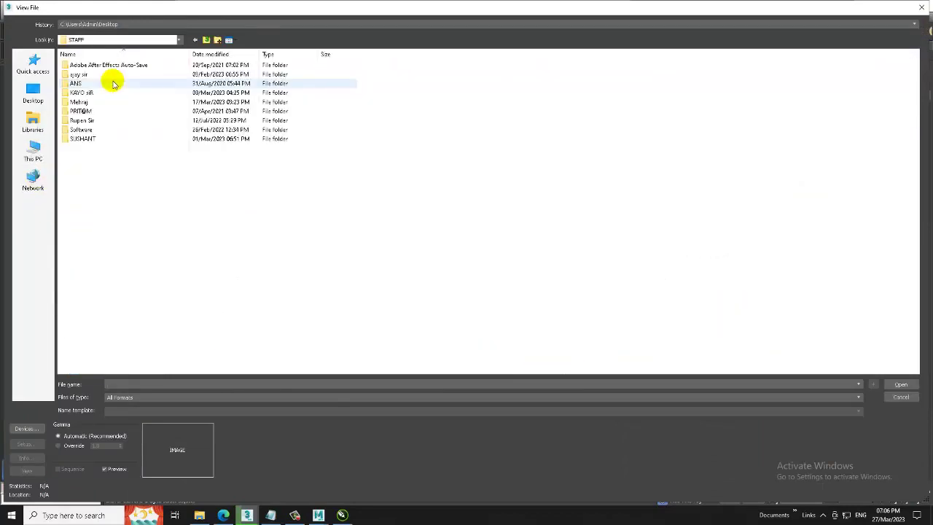
double_click(119, 89)
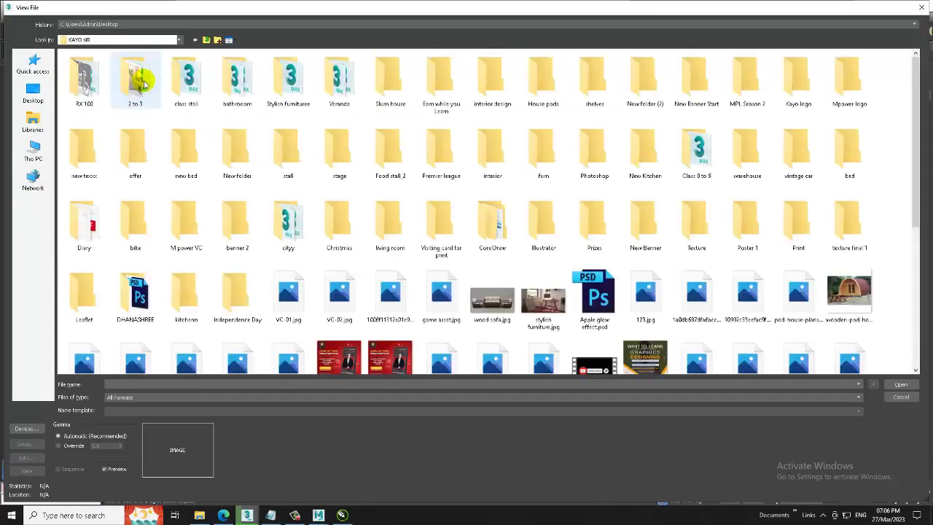
double_click(86, 83)
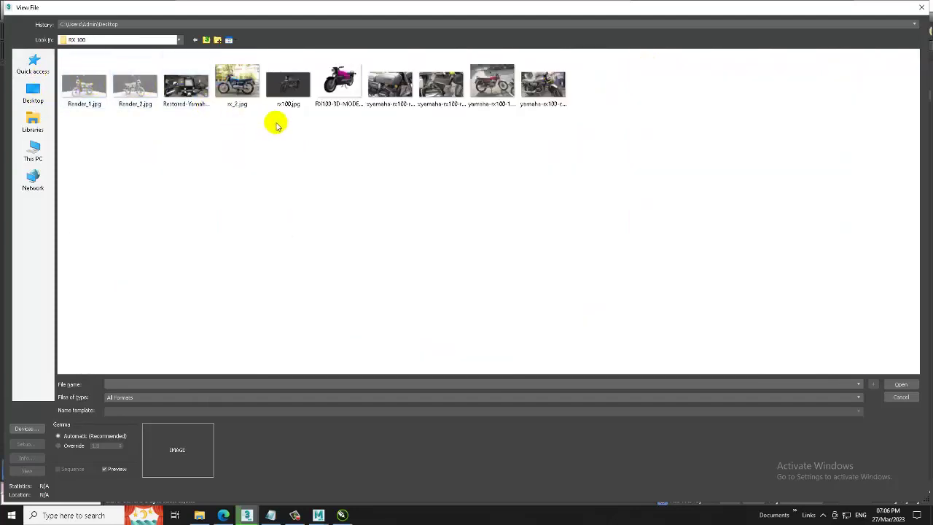
left_click(390, 89)
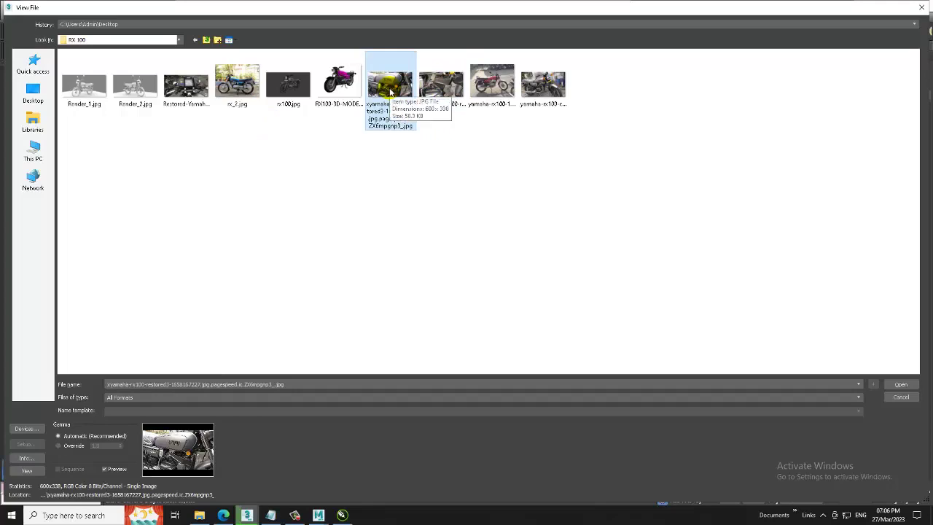
double_click(491, 84)
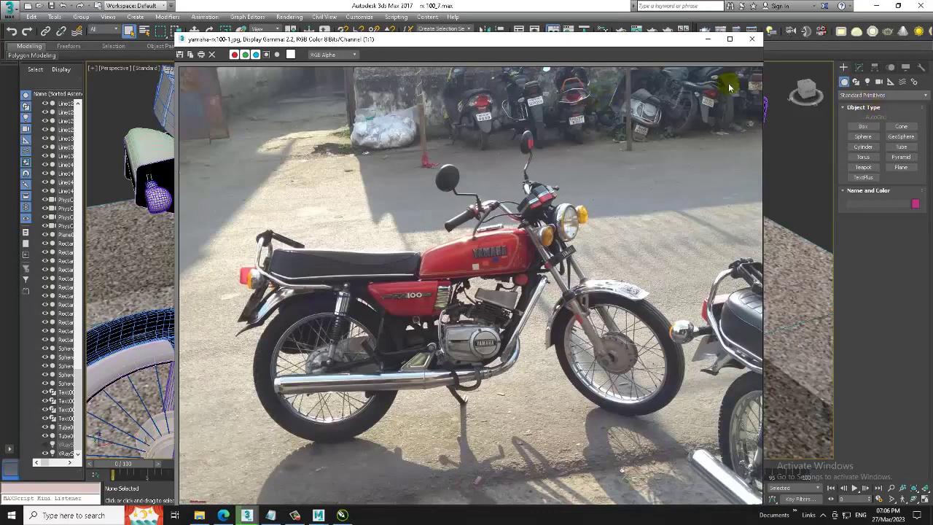
left_click(708, 39)
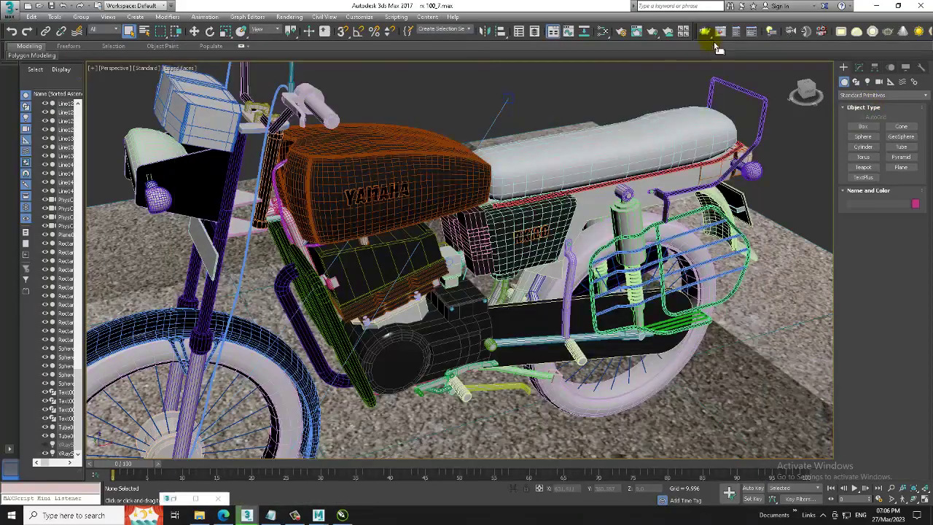
Step: Open the blue rx_2.jpg reference photo and move it to the top-left corner
left_click(289, 17)
left_click(334, 252)
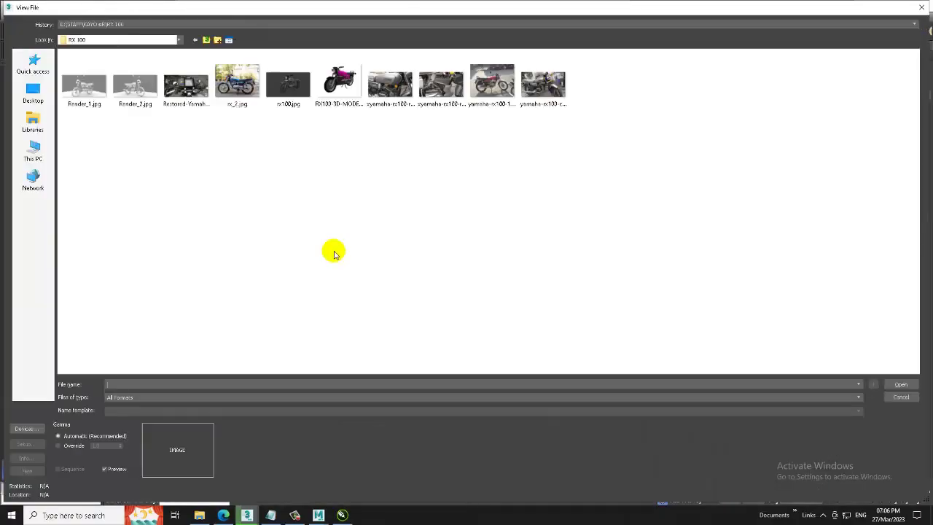
double_click(230, 87)
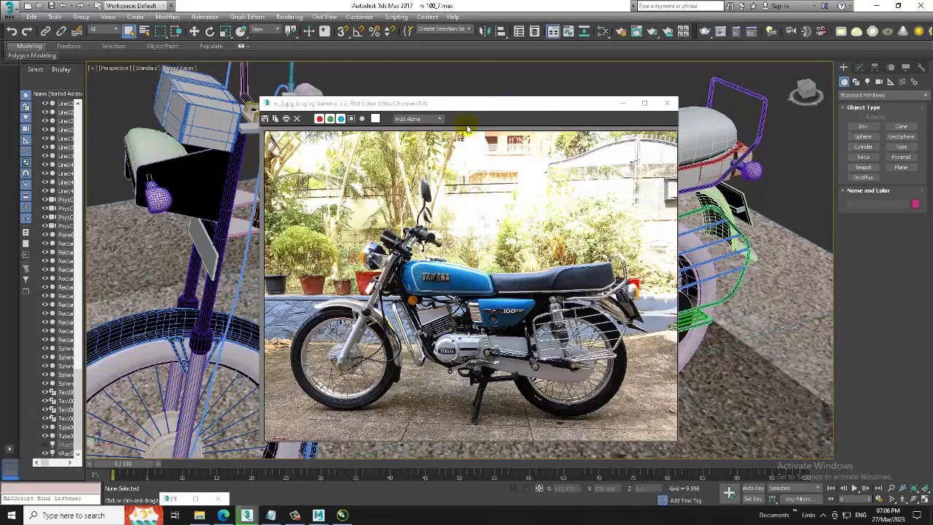
left_click_drag(475, 104, 152, 28)
Step: Orbit and zoom the viewport in on the seat, rear rack and rear shock
mouse_move(494, 181)
middle_mouse_down("alt")
mouse_move(525, 186)
mouse_move(505, 177)
mouse_move(554, 168)
middle_mouse_up("alt")
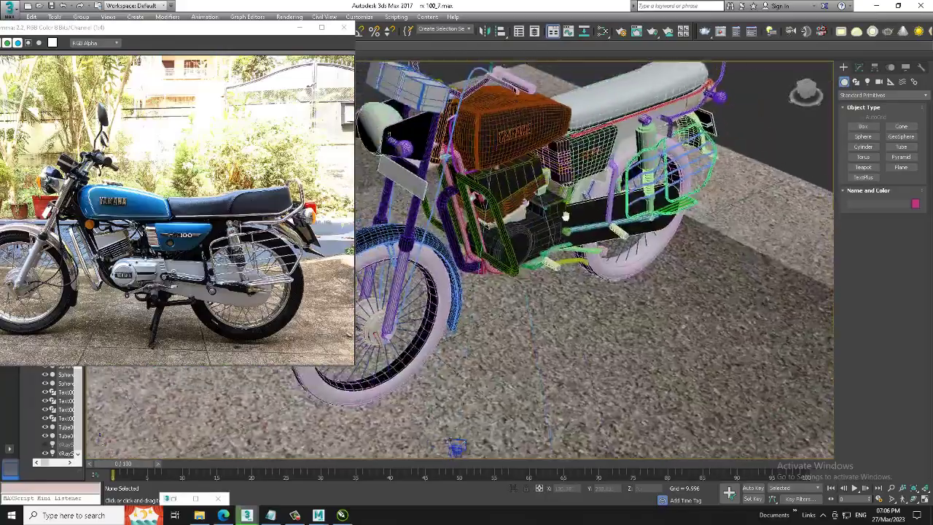
scroll(553, 168, "up", 3)
left_click(662, 119)
mouse_move(662, 119)
middle_mouse_down("alt")
mouse_move(487, 301)
mouse_move(568, 270)
middle_mouse_up("alt")
scroll(580, 272, "up", 4)
mouse_move(524, 158)
middle_mouse_down("alt")
mouse_move(631, 208)
mouse_move(562, 187)
middle_mouse_up("alt")
left_click(631, 207)
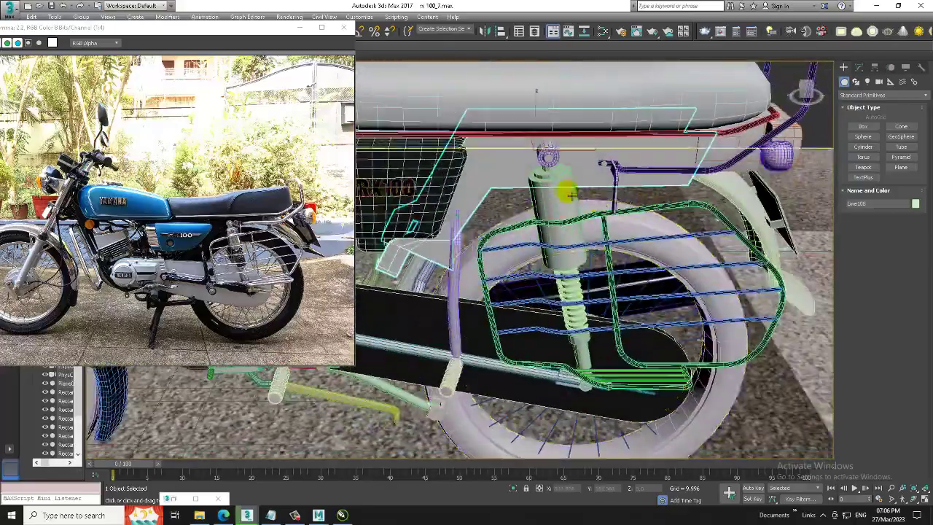
middle_click_drag(495, 158, 561, 210, "alt")
scroll(561, 212, "up", 5)
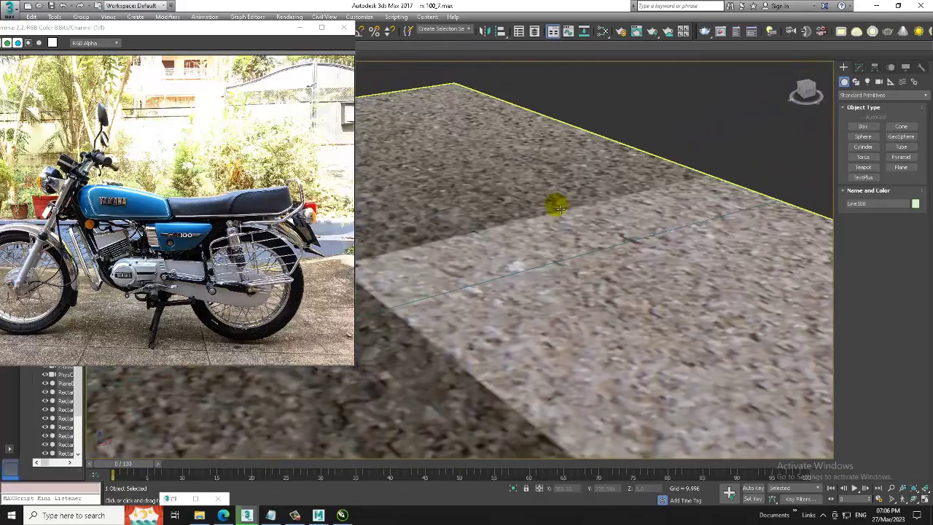
scroll(561, 211, "down", 3)
scroll(560, 211, "down", 3)
scroll(565, 212, "up", 2)
scroll(561, 212, "down", 2)
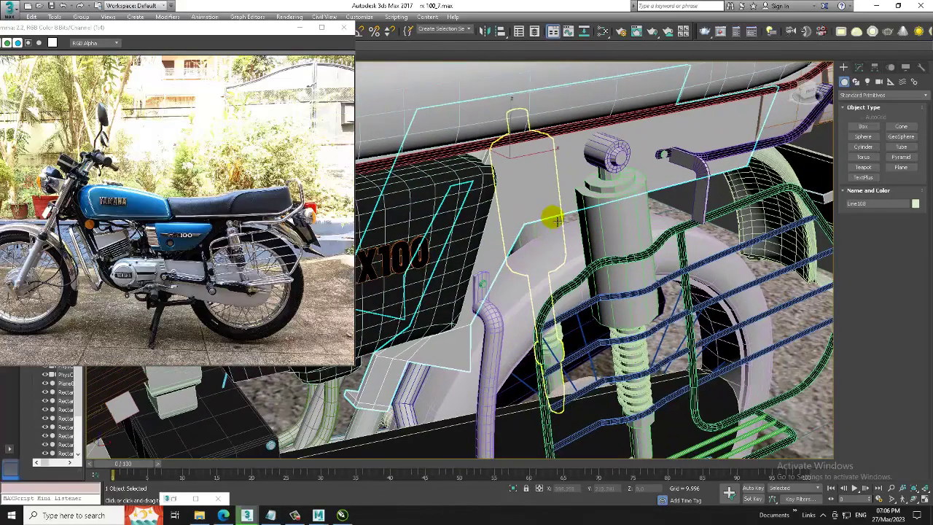
Step: Open the Slate Material Editor with M and add a VRayMtl node, Material #108
key("m")
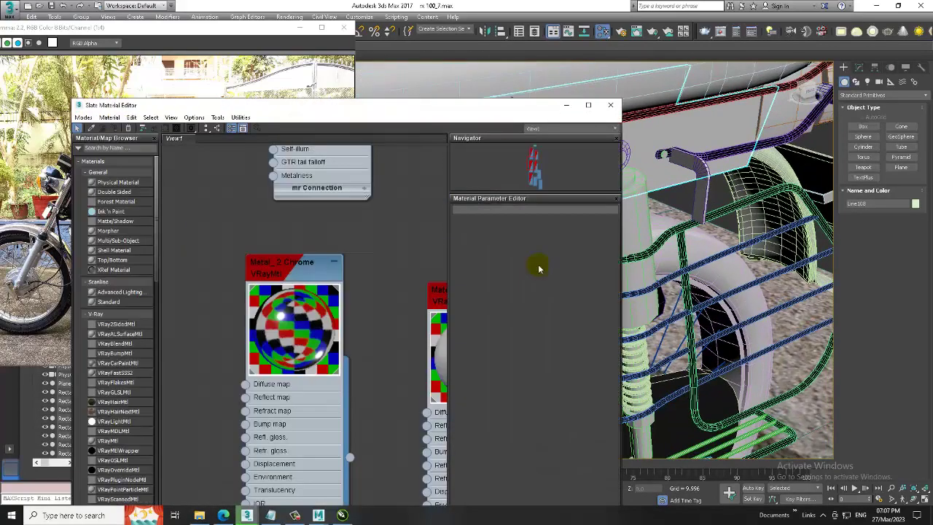
scroll(349, 333, "down", 2)
scroll(350, 341, "down", 2)
scroll(368, 376, "down", 4)
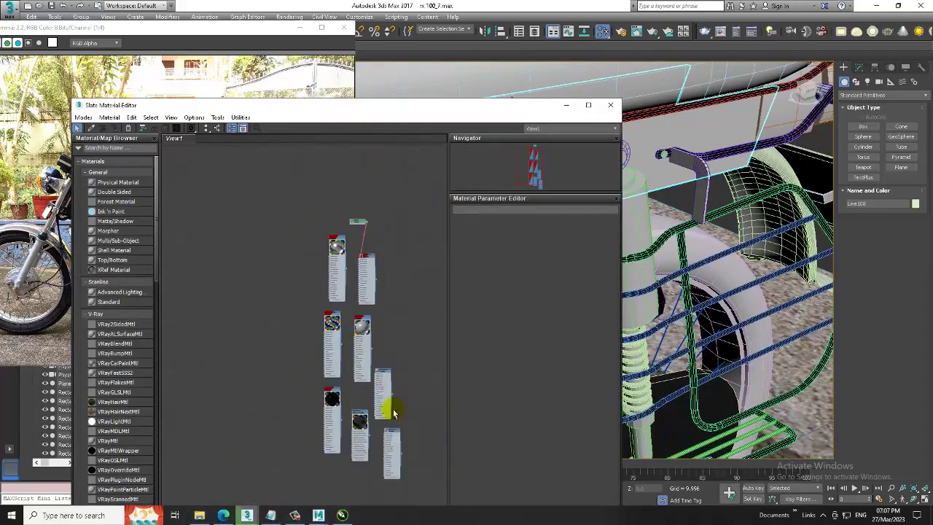
scroll(354, 381, "up", 1)
scroll(327, 354, "up", 2)
scroll(294, 357, "up", 2)
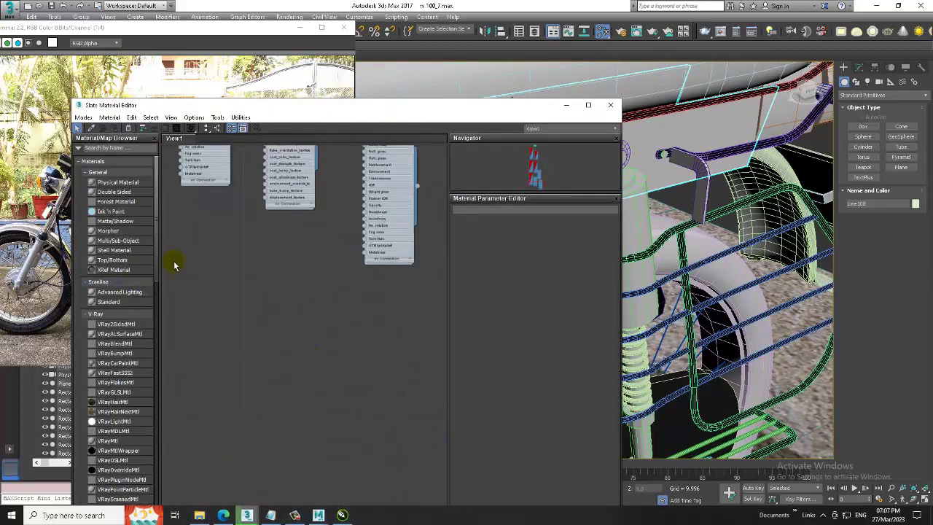
scroll(157, 273, "down", 3)
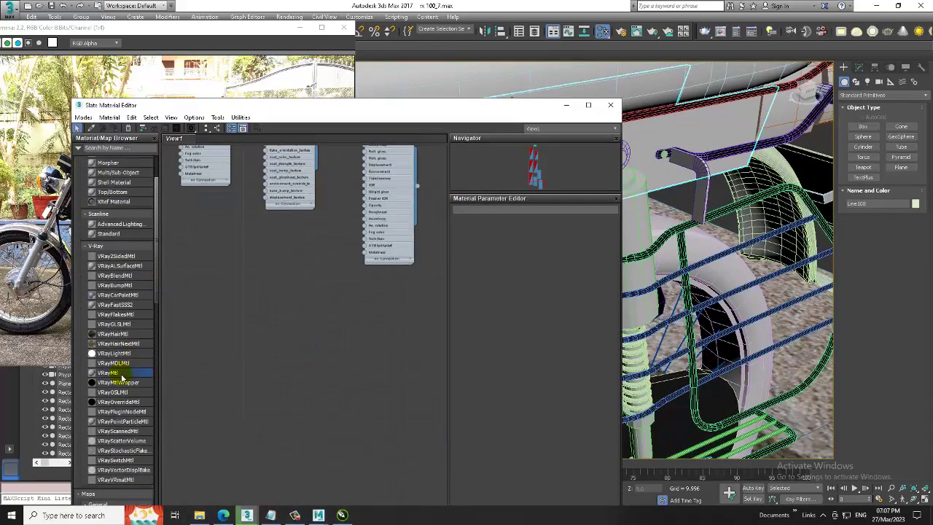
left_click_drag(121, 376, 248, 288)
double_click(248, 286)
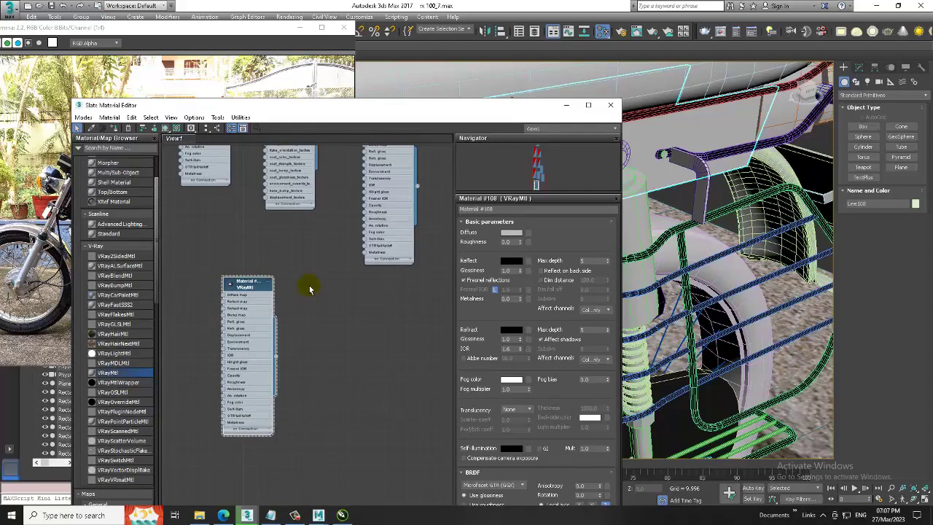
scroll(308, 289, "up", 2)
middle_click_drag(327, 296, 381, 285)
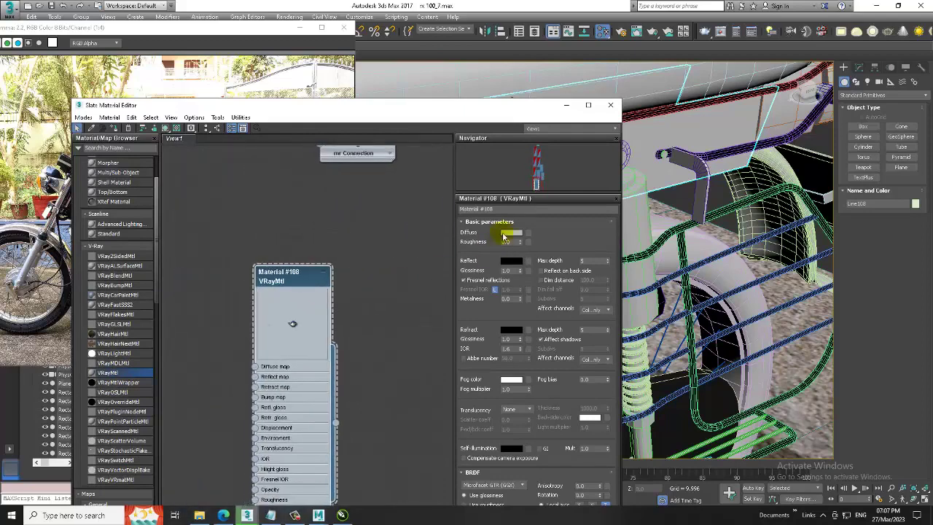
Step: Set Material #108's diffuse colour to black
left_click(509, 232)
left_click_drag(287, 101, 287, 66)
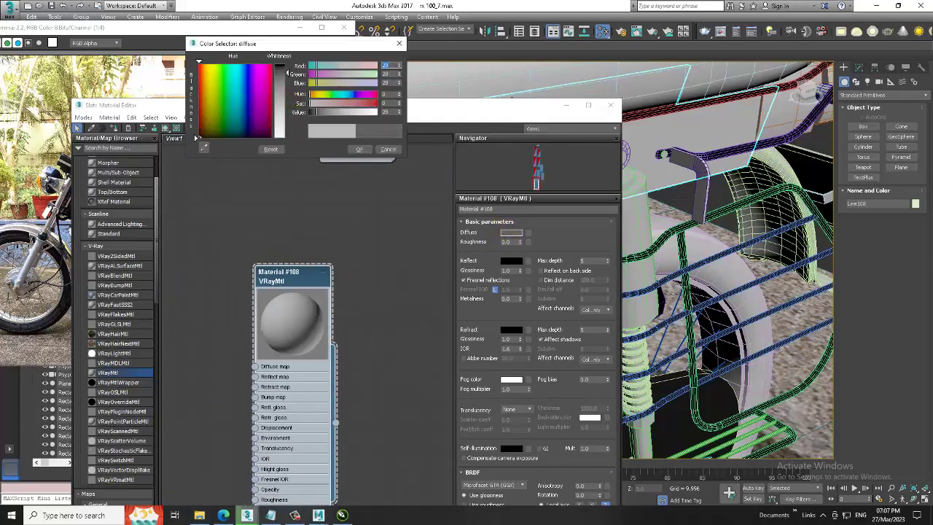
left_click(359, 149)
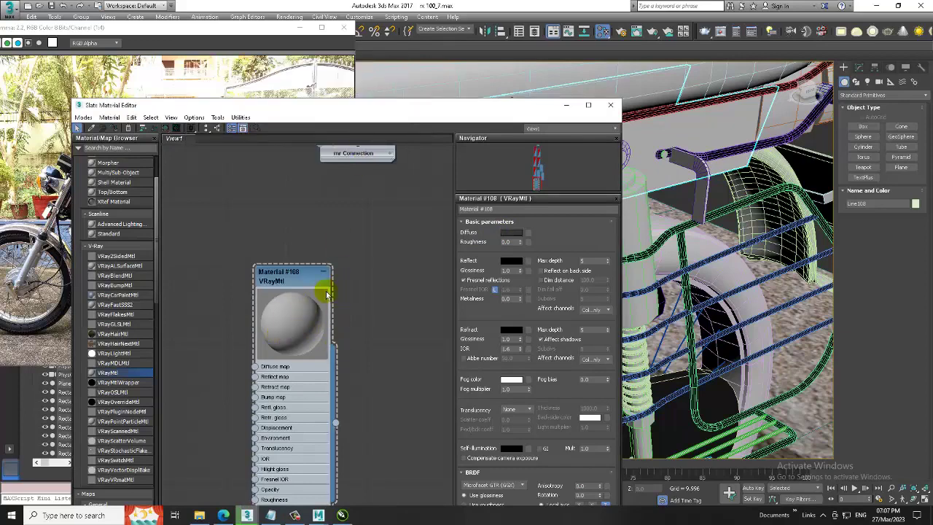
left_click_drag(289, 308, 288, 286)
double_click(289, 286)
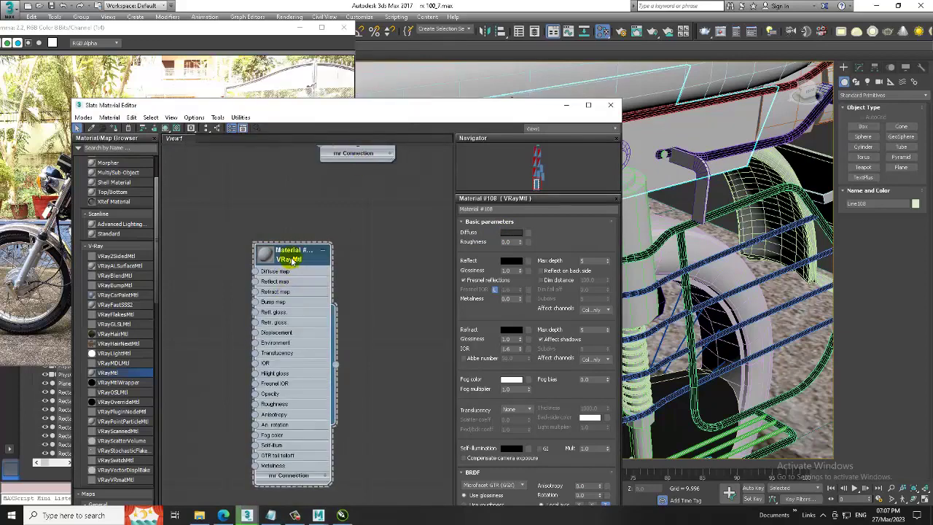
double_click(296, 260)
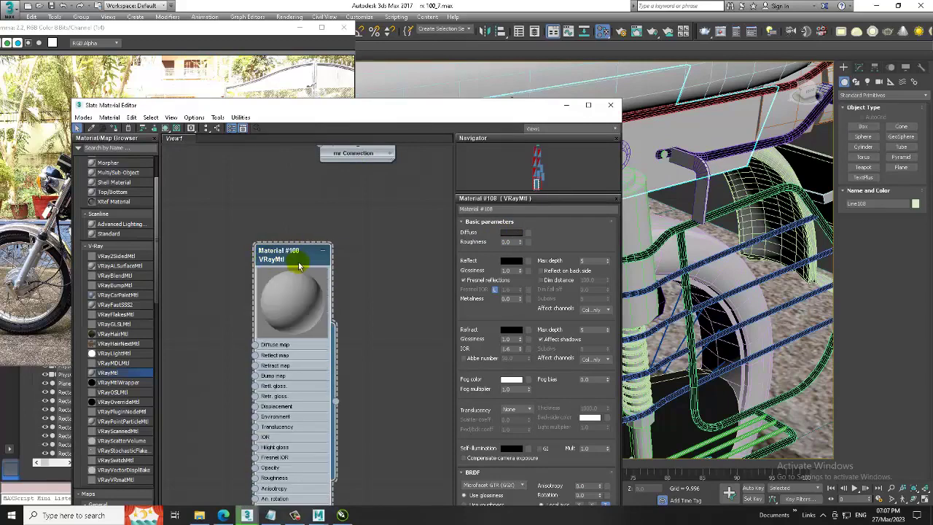
left_click(516, 234)
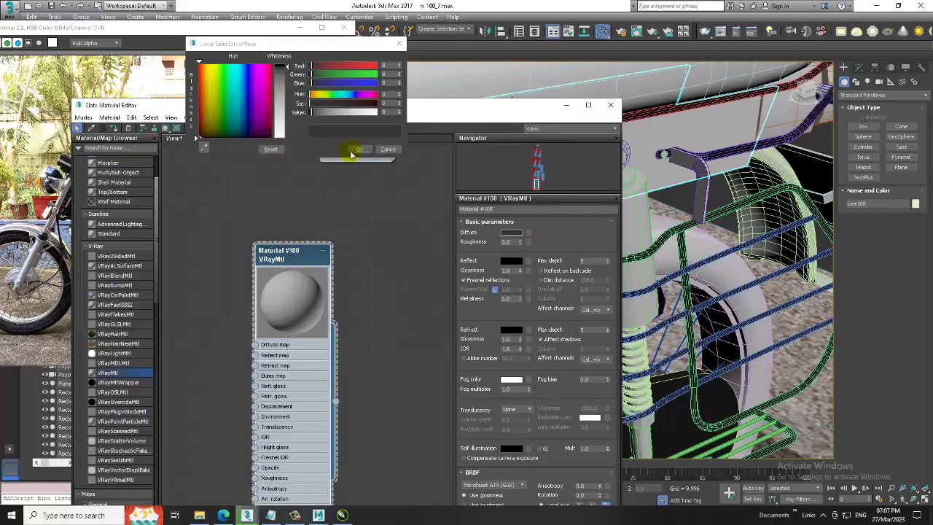
left_click_drag(282, 109, 284, 137)
left_click(389, 150)
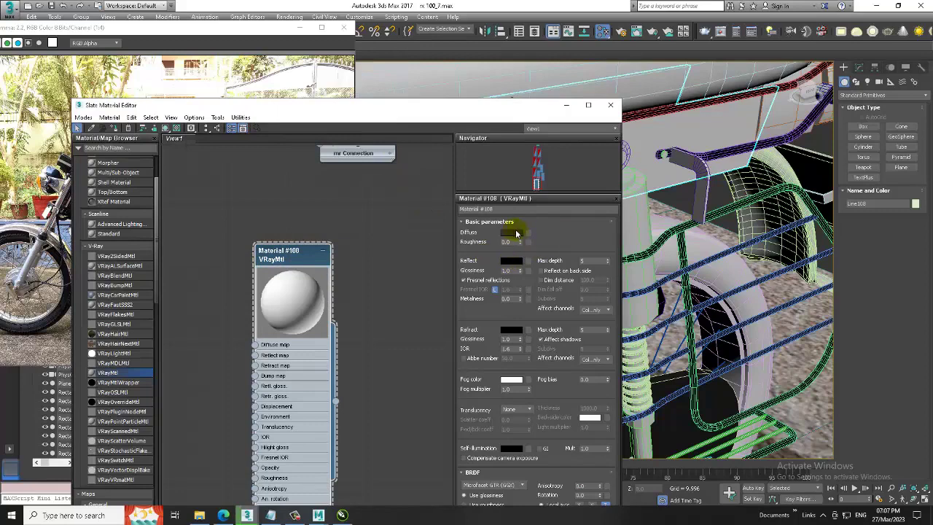
left_click(515, 233)
left_click(387, 149)
mouse_move(386, 168)
middle_mouse_down()
mouse_move(396, 375)
mouse_move(264, 293)
middle_mouse_up()
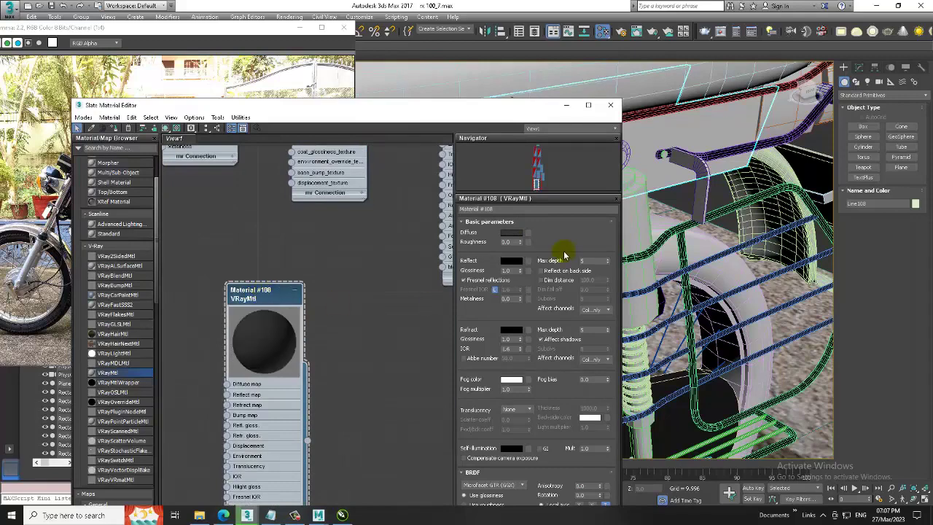
Step: Give Material #108 a light-grey reflect colour, glossiness 0.75 and an unlocked Fresnel IOR of 4.45
left_click(177, 129)
left_click(511, 260)
left_click_drag(283, 76, 285, 117)
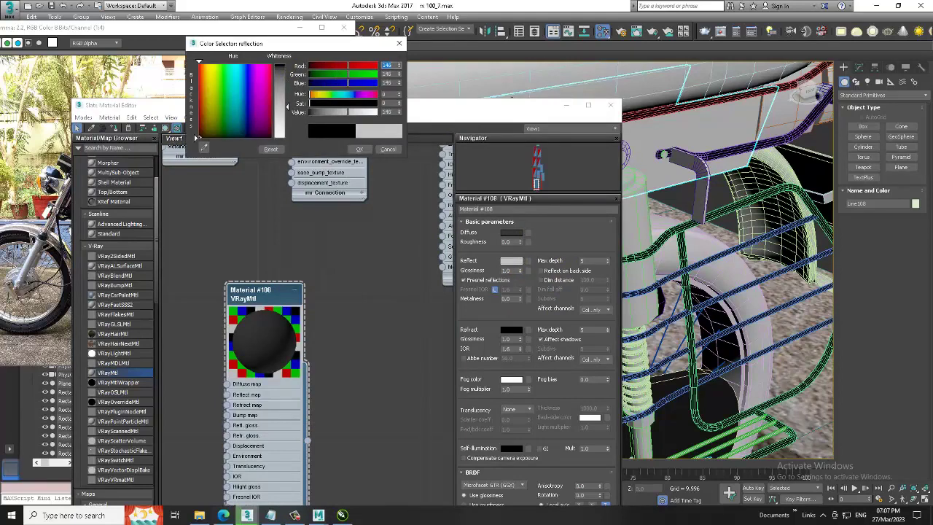
left_click(359, 149)
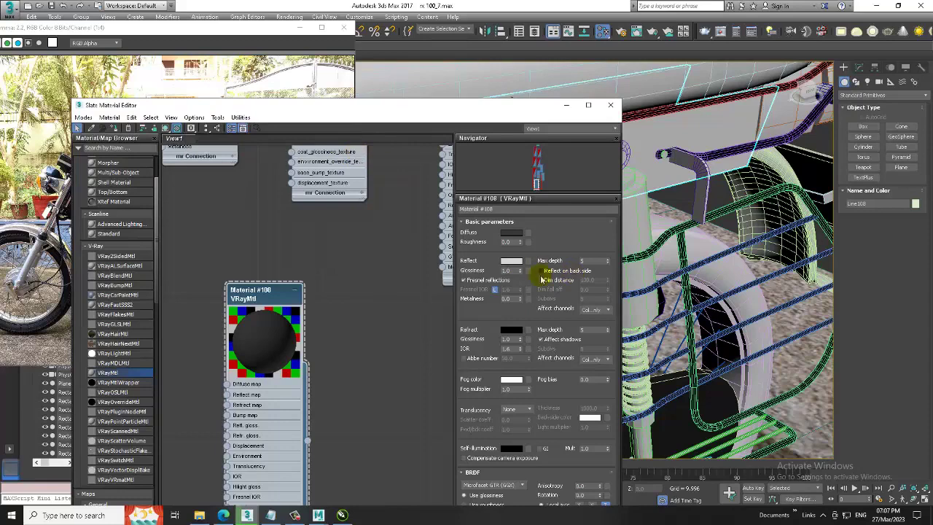
left_click(494, 290)
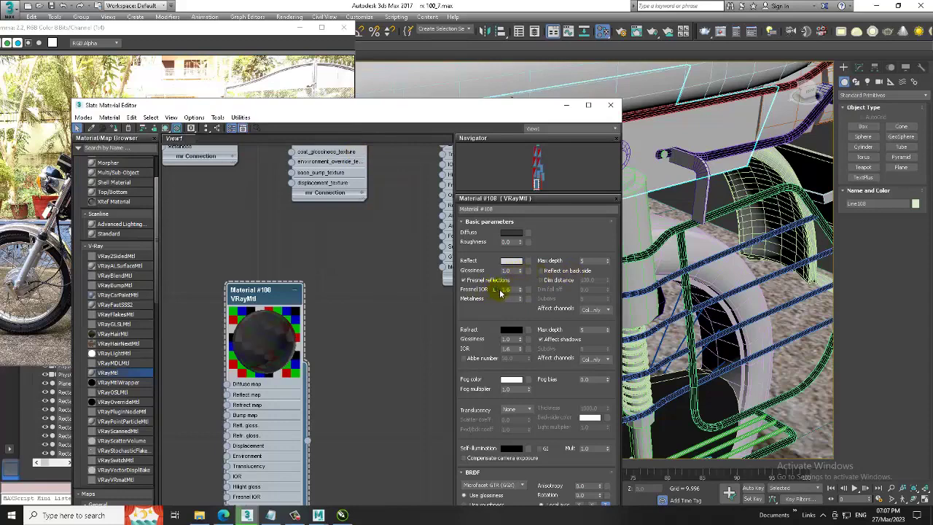
type("2.93")
left_click_drag(525, 284, 527, 284)
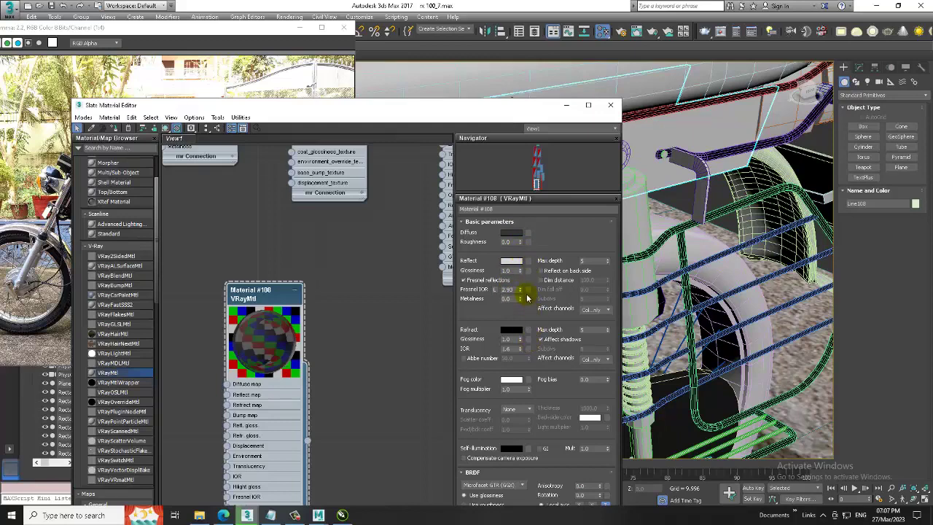
left_click_drag(521, 292, 512, 267)
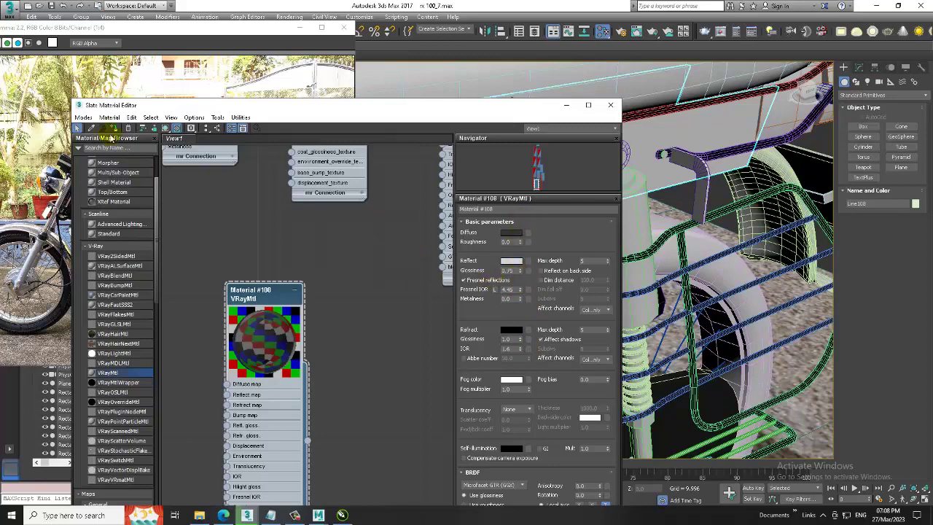
Step: Render a test close-up of the rear shock and side panel, then close the frame buffer
left_click(568, 106)
scroll(582, 182, "down", 5)
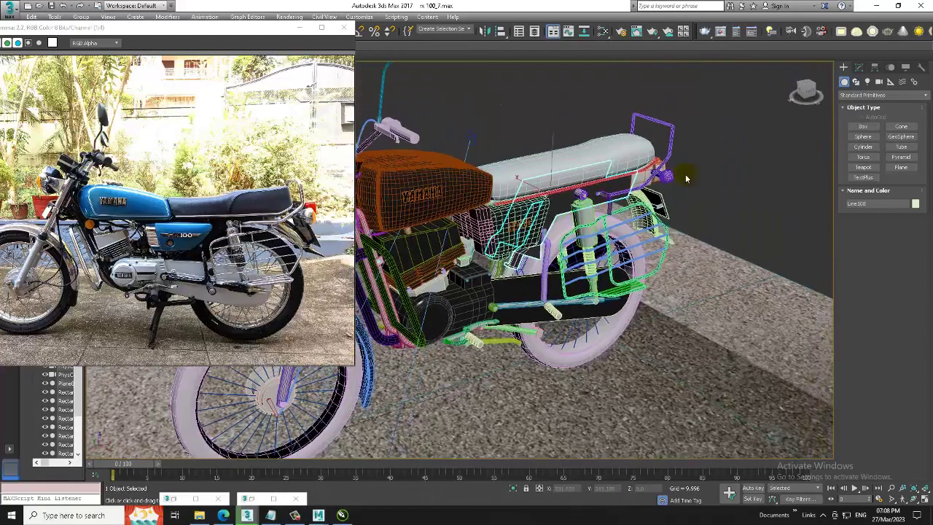
scroll(593, 191, "up", 5)
scroll(591, 191, "up", 3)
key("shift+q")
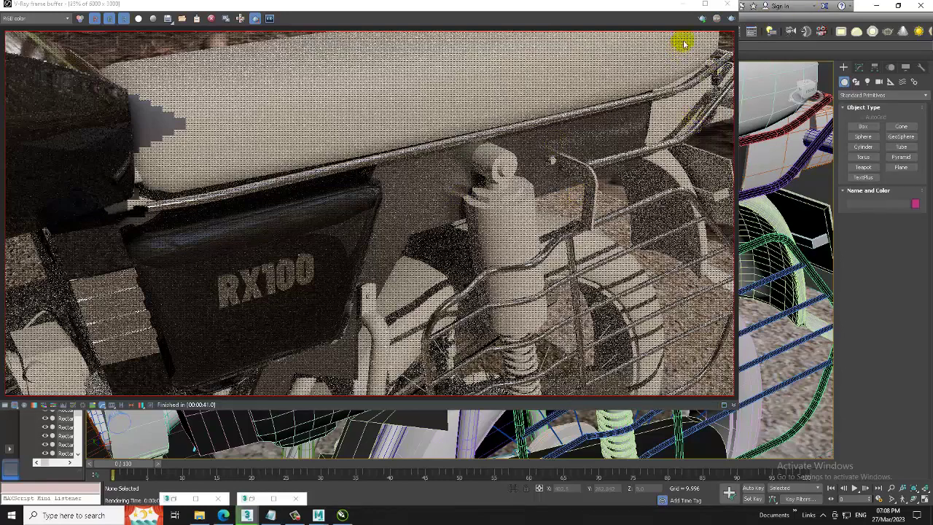
left_click(726, 5)
left_click(514, 286)
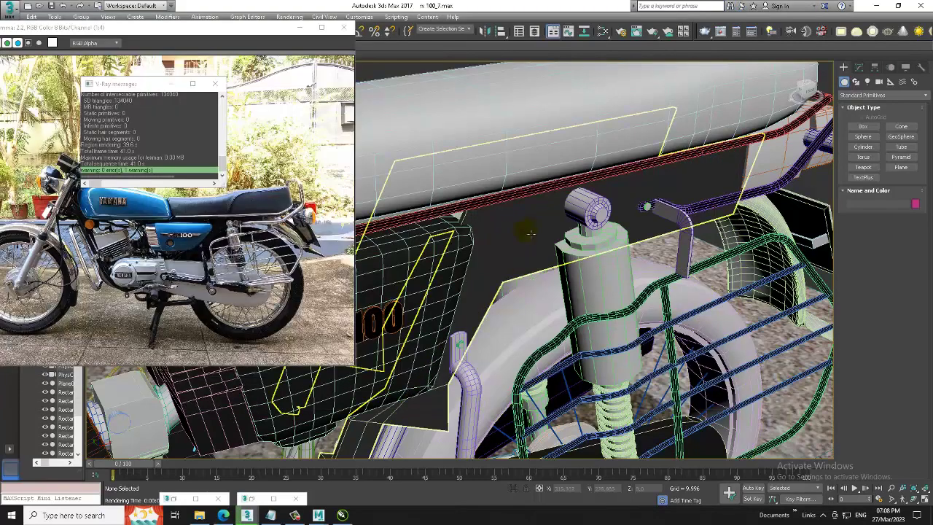
Step: Keep Material #108's diffuse black and darken its reflect colour
key("m")
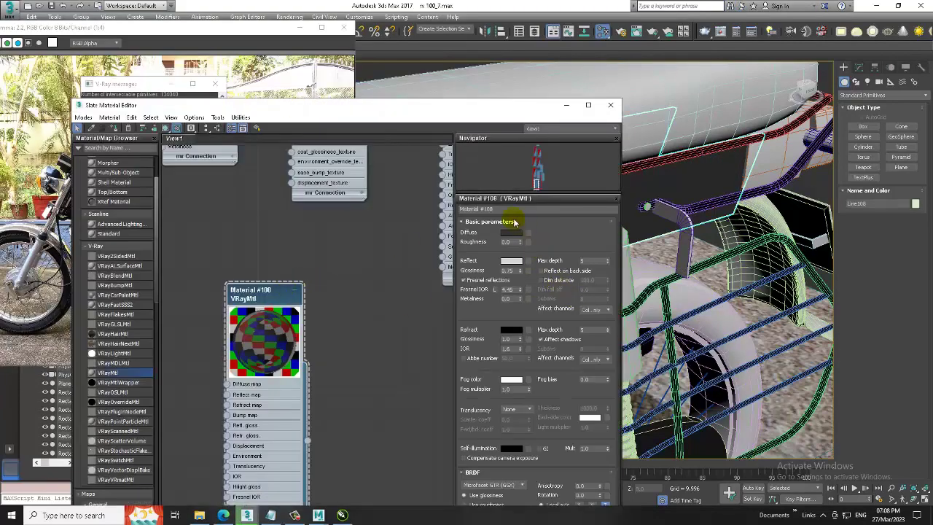
left_click(513, 233)
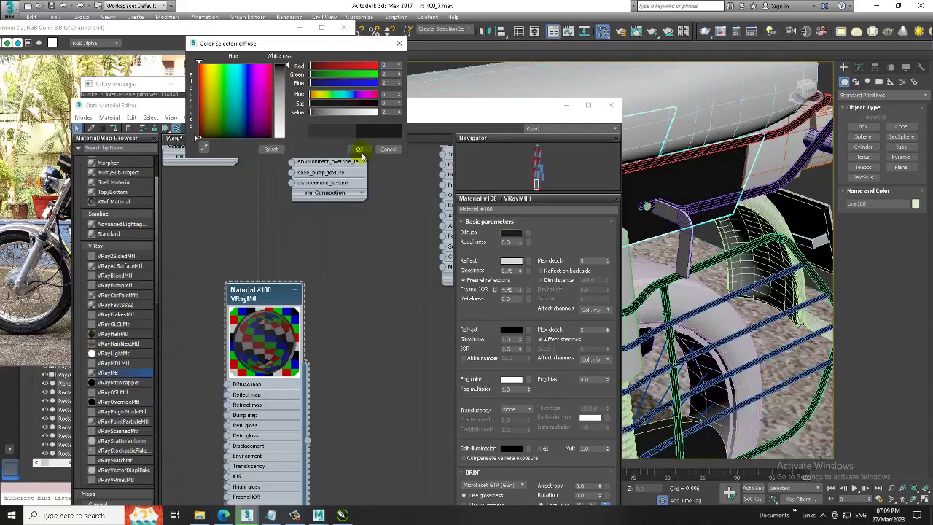
left_click(358, 149)
left_click(511, 260)
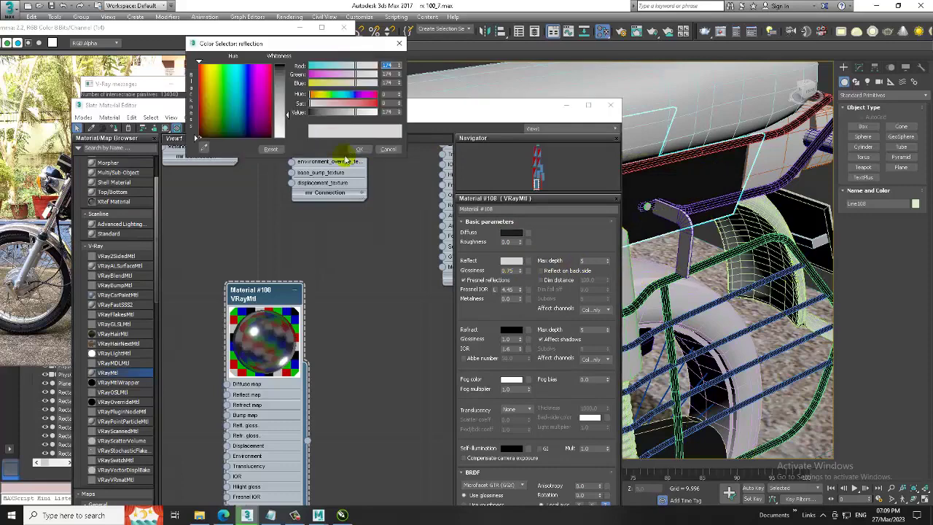
left_click_drag(277, 114, 284, 88)
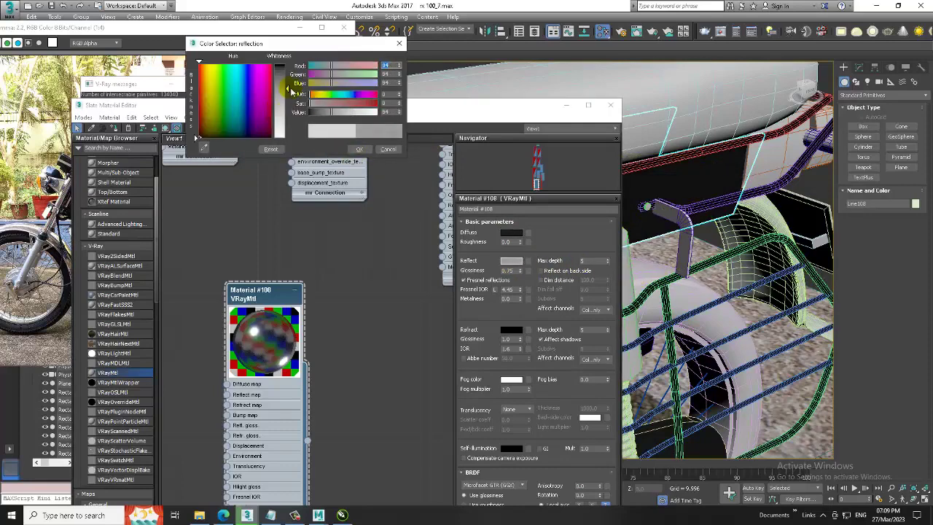
left_click(359, 149)
Step: Hide the material editor and orbit to a frontal three-quarter view of the bike
middle_click_drag(728, 263, 780, 253, "alt")
scroll(747, 208, "down", 5)
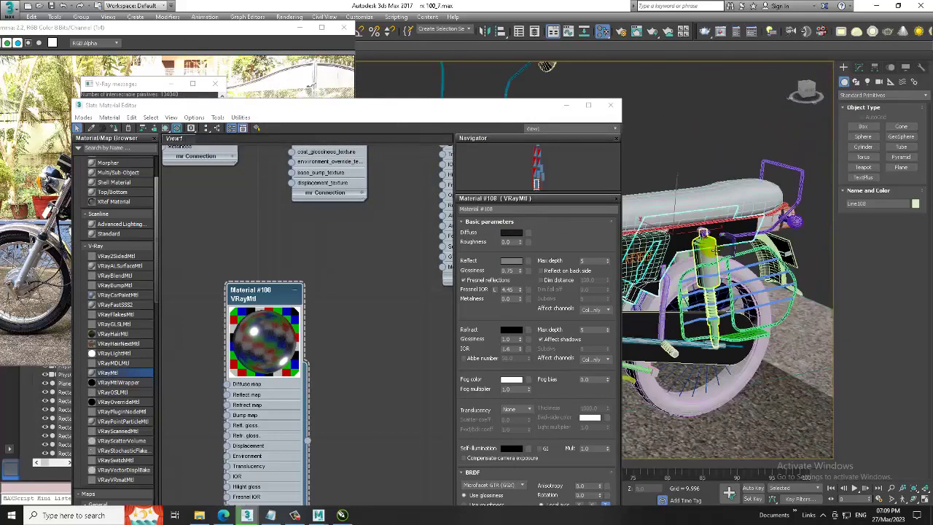
middle_click_drag(747, 208, 699, 219, "alt")
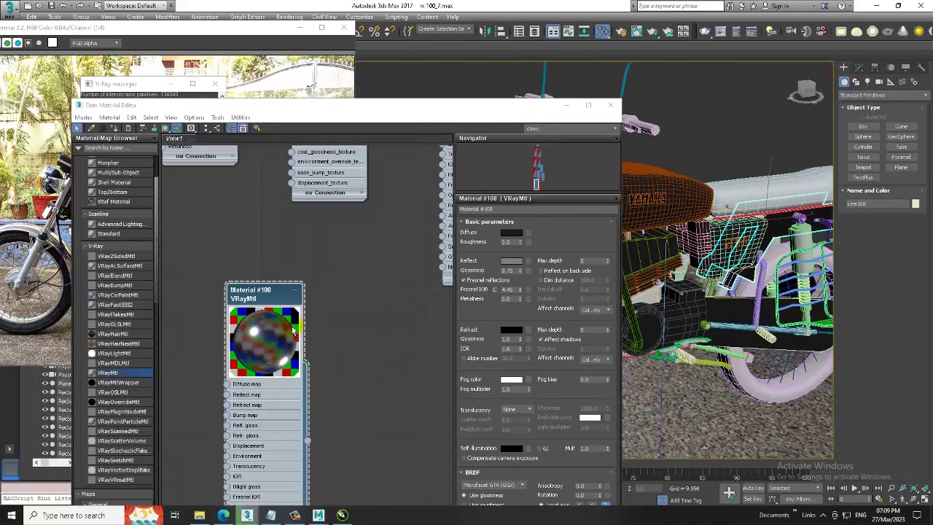
left_click(596, 261)
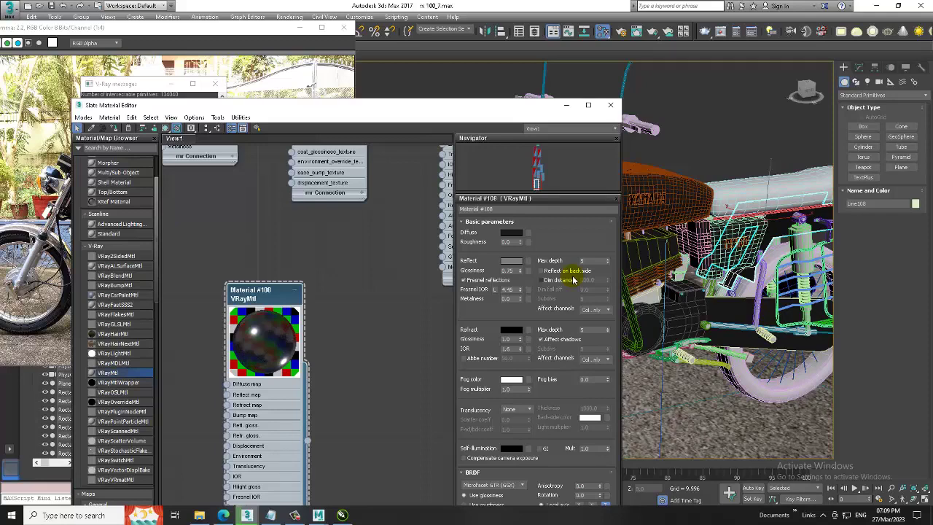
left_click(566, 105)
scroll(665, 294, "up", 3)
middle_click_drag(665, 294, 379, 221, "alt")
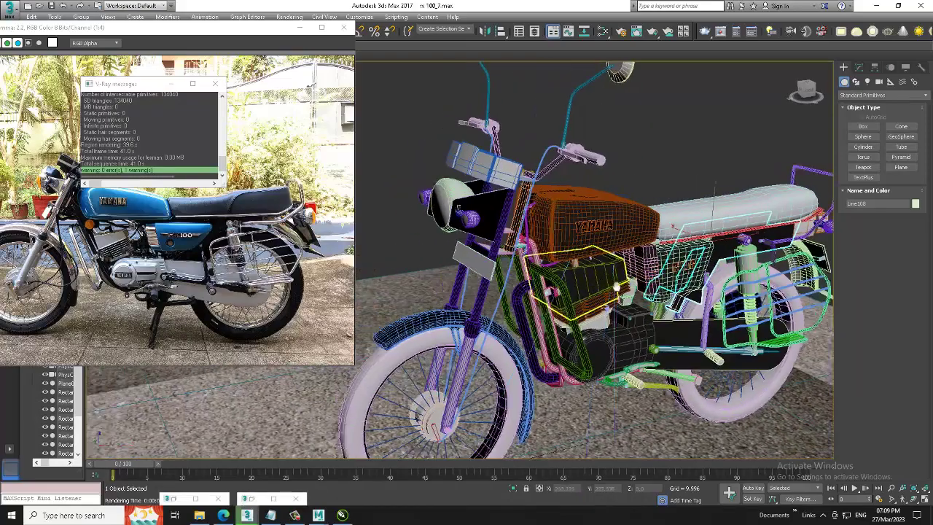
Step: Select the headlight sphere's front face at Polygon level and grow it to 33 polygons
left_click(214, 83)
middle_click_drag(437, 233, 554, 222, "alt")
scroll(503, 226, "up", 3)
left_click(505, 227)
scroll(503, 223, "up", 3)
scroll(555, 227, "up", 2)
key("4")
left_click(557, 231)
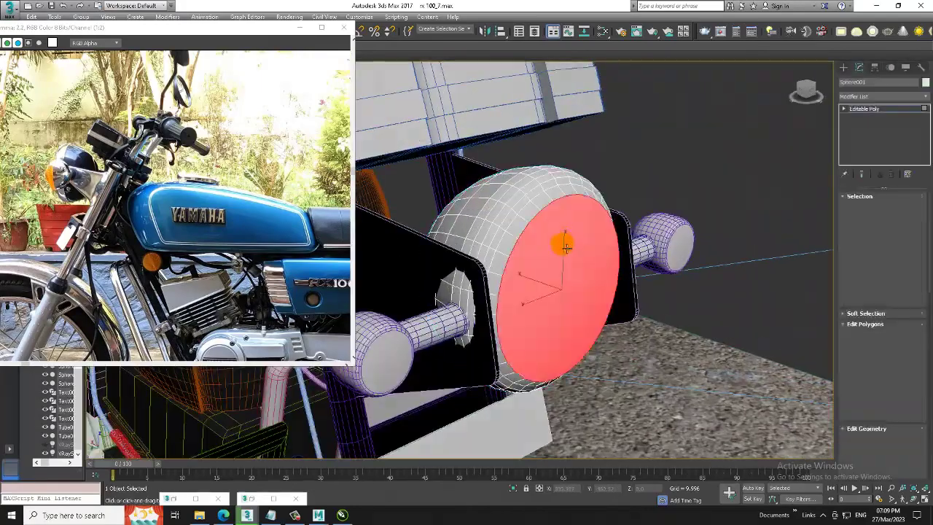
scroll(558, 241, "up", 2)
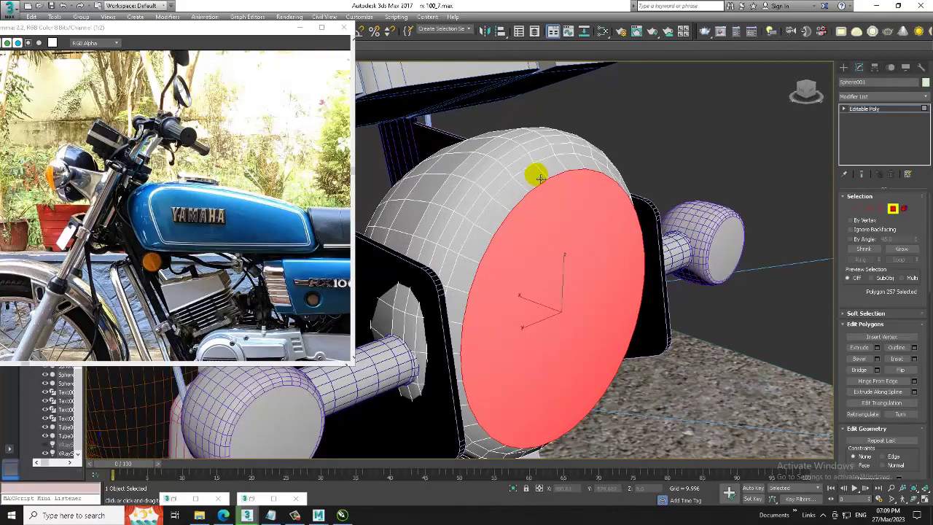
left_click(900, 248)
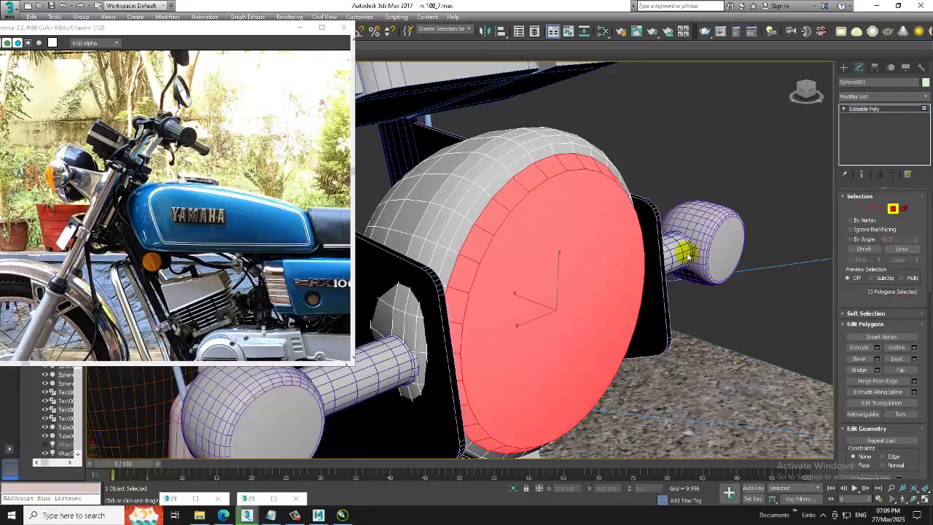
mouse_move(678, 250)
middle_mouse_down("alt")
mouse_move(599, 271)
mouse_move(617, 275)
middle_mouse_up("alt")
Step: Add a new VRayMtl, Material #109, beside Material #108 with a dark diffuse colour
key("m")
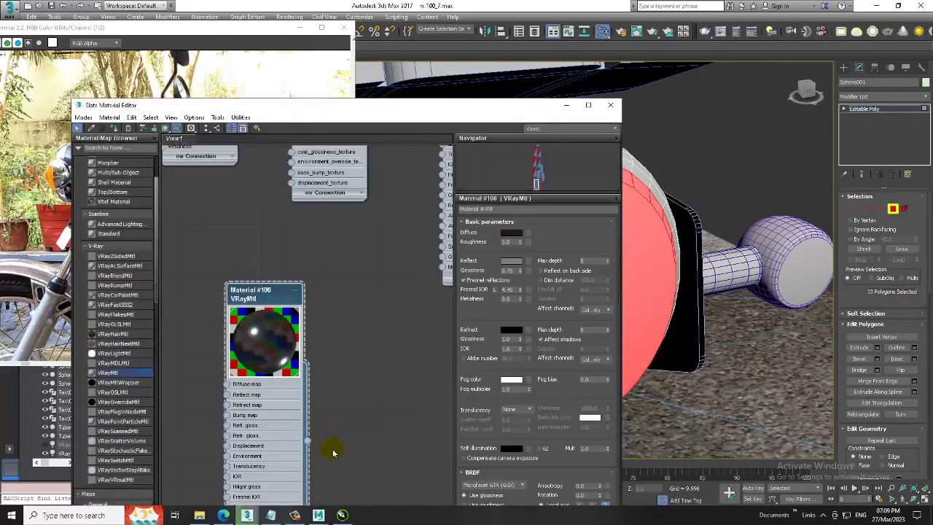
middle_click_drag(329, 444, 284, 393)
left_click_drag(107, 372, 313, 251)
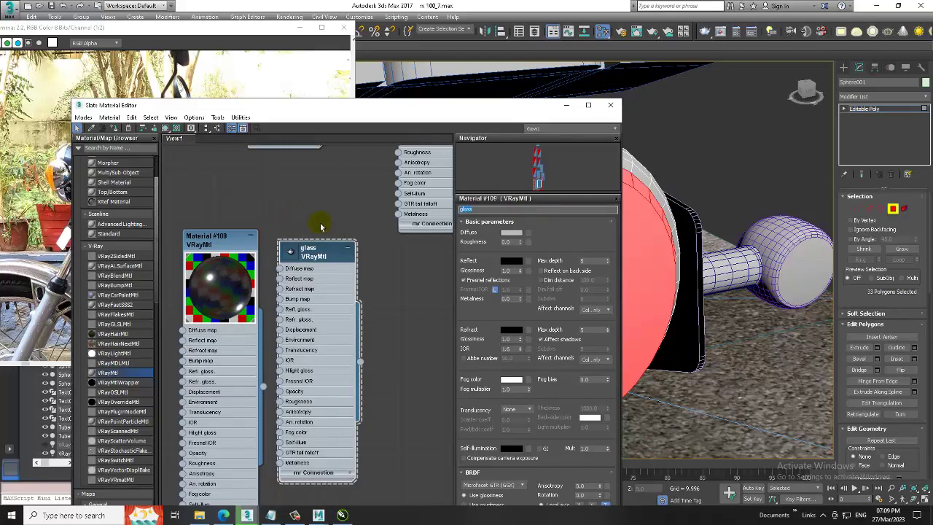
left_click(510, 232)
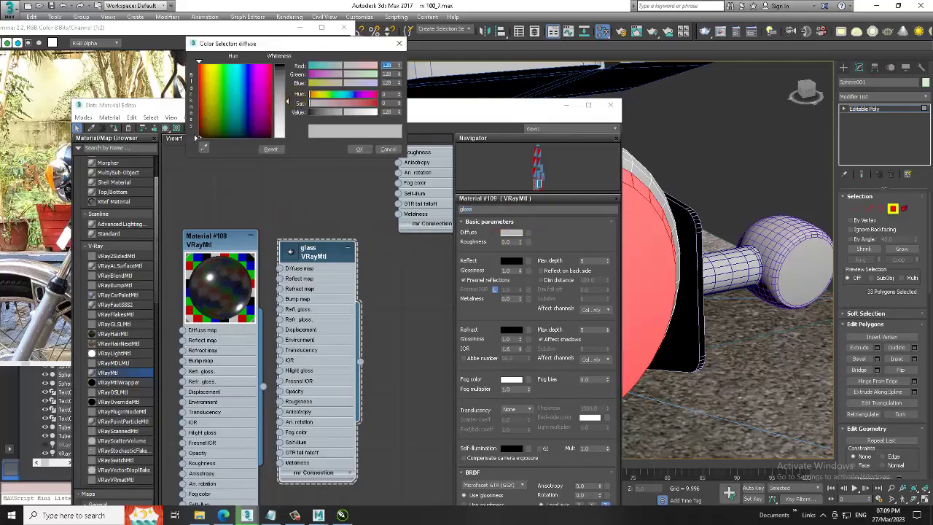
left_click_drag(346, 129, 346, 129)
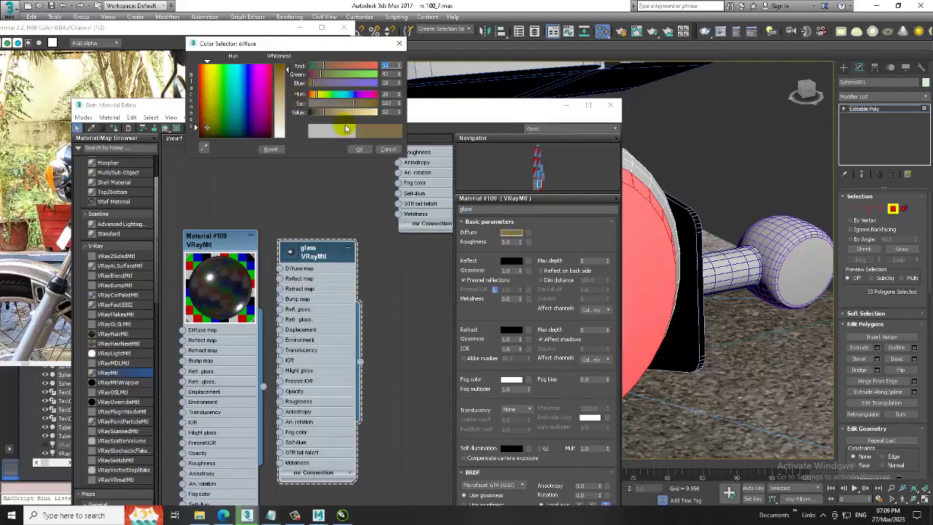
left_click(388, 149)
left_click(510, 233)
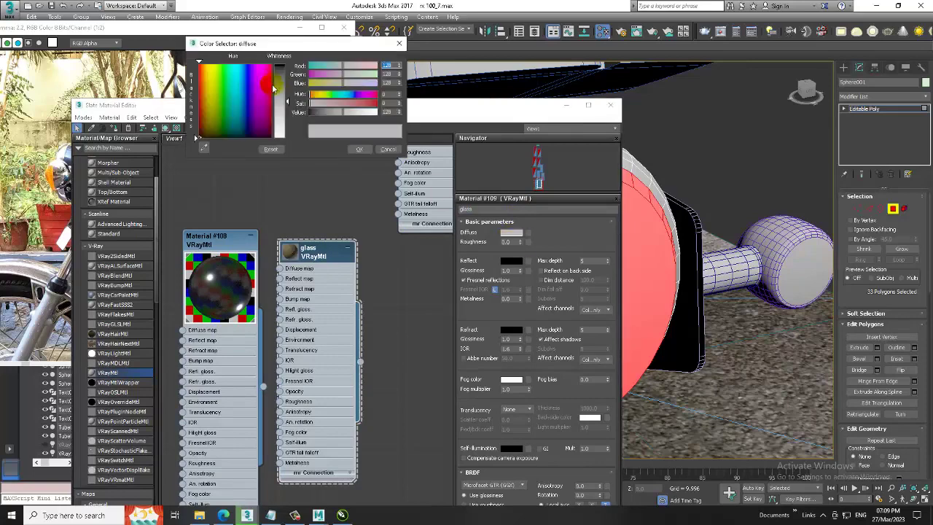
left_click_drag(274, 87, 279, 124)
left_click(359, 148)
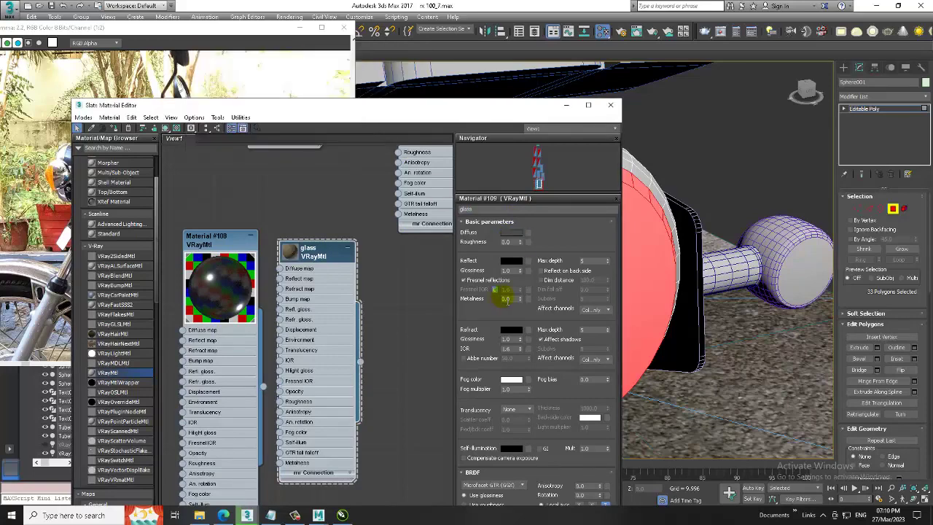
Step: Set Material #109's refraction colour to fully white
left_click(519, 330)
left_click_drag(284, 75, 279, 135)
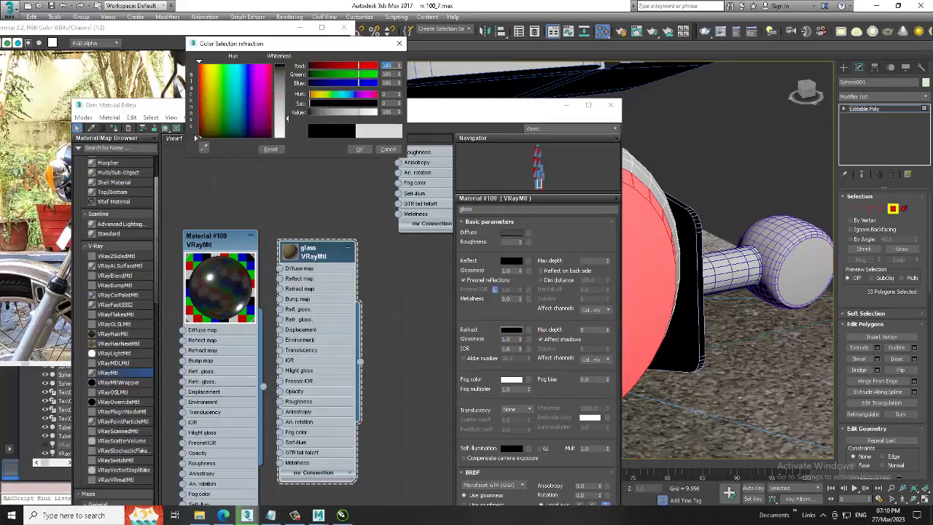
left_click(359, 149)
type("2")
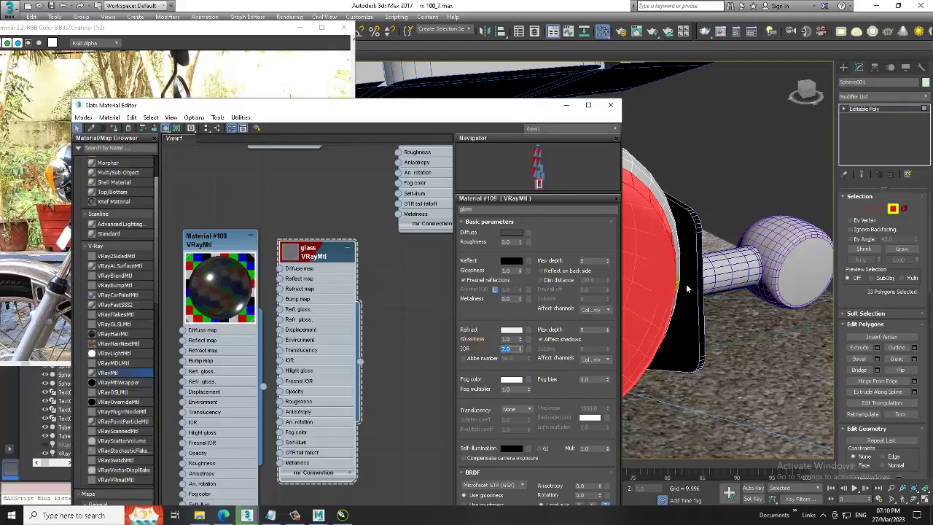
Step: Hide the material editor and expand the polygon selection to the whole headlight dome
left_click(566, 105)
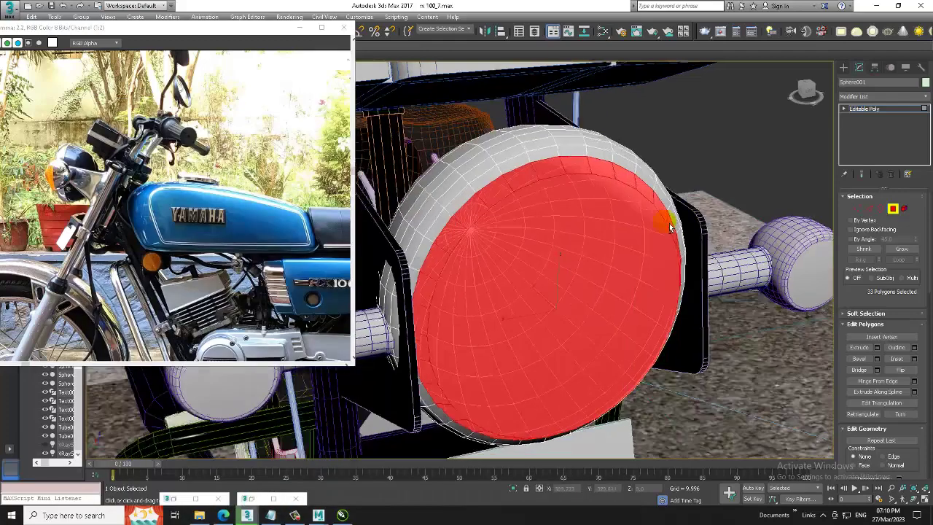
mouse_move(663, 216)
middle_mouse_down("alt")
mouse_move(609, 230)
mouse_move(647, 235)
middle_mouse_up("alt")
double_click(645, 235)
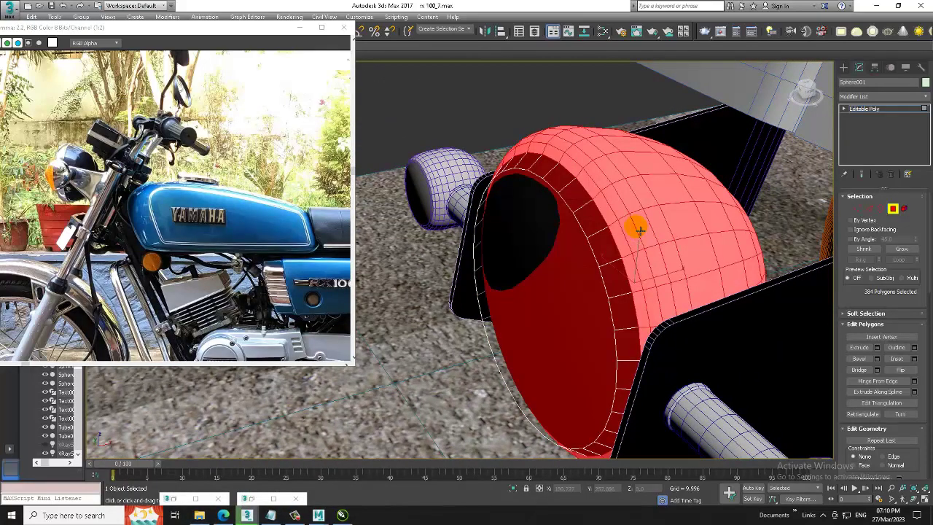
middle_click_drag(672, 210, 780, 209, "alt")
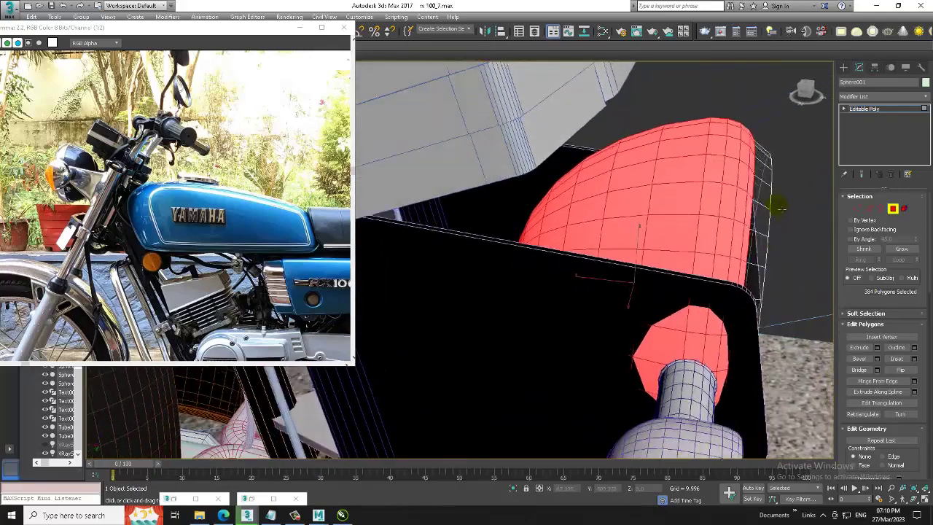
Step: In wireframe Left view, deselect all but the headlight's thin 160-polygon edge strip
key("F3")
scroll(718, 207, "down", 5)
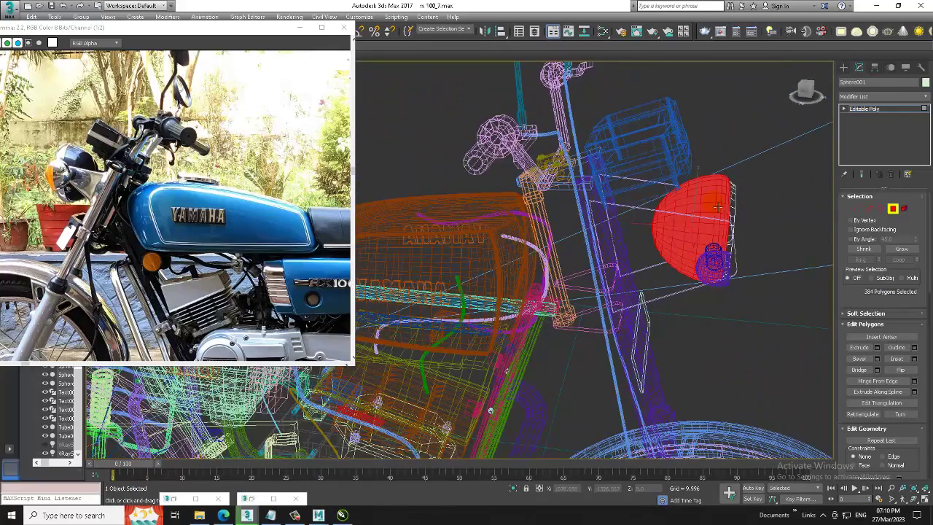
key("alt+w")
key("alt+w")
mouse_move(466, 275)
middle_mouse_down("alt")
mouse_move(622, 233)
mouse_move(631, 287)
mouse_move(556, 291)
mouse_move(568, 291)
middle_mouse_up("alt")
key("l")
scroll(704, 271, "up", 5)
scroll(627, 274, "up", 3)
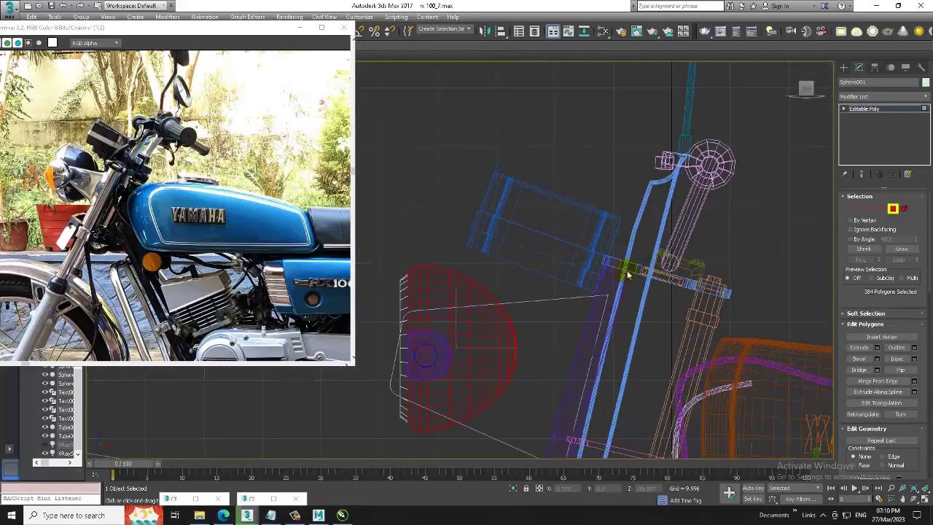
middle_click_drag(627, 274, 530, 215, "alt")
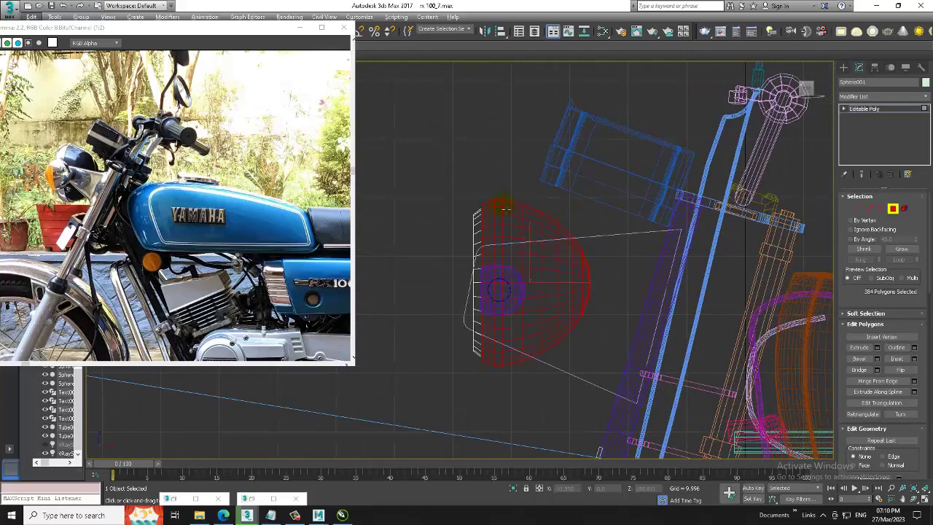
left_click_drag(492, 388, 399, 122)
left_click_drag(511, 184, 696, 394, "alt")
Step: Review the Metal_2 Chrome material's settings, then select the headlight's front dome
key("m")
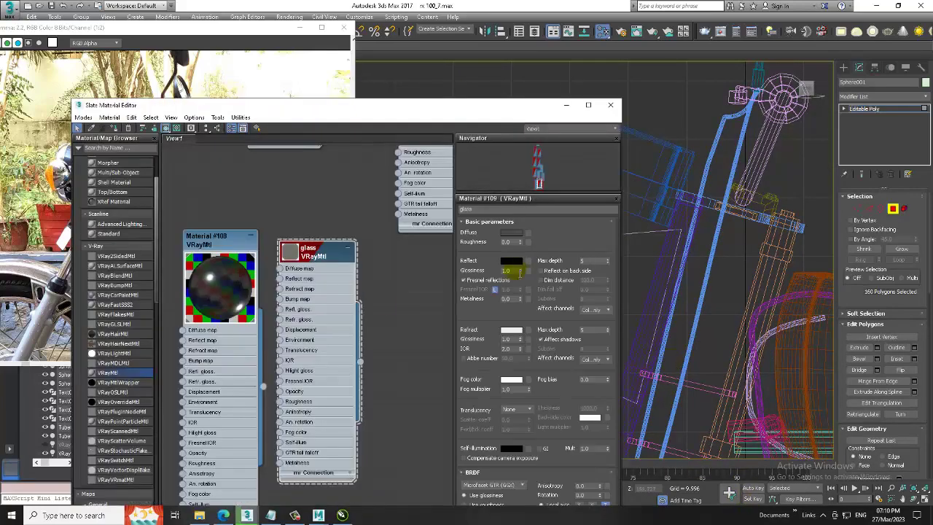
scroll(315, 375, "up", 2)
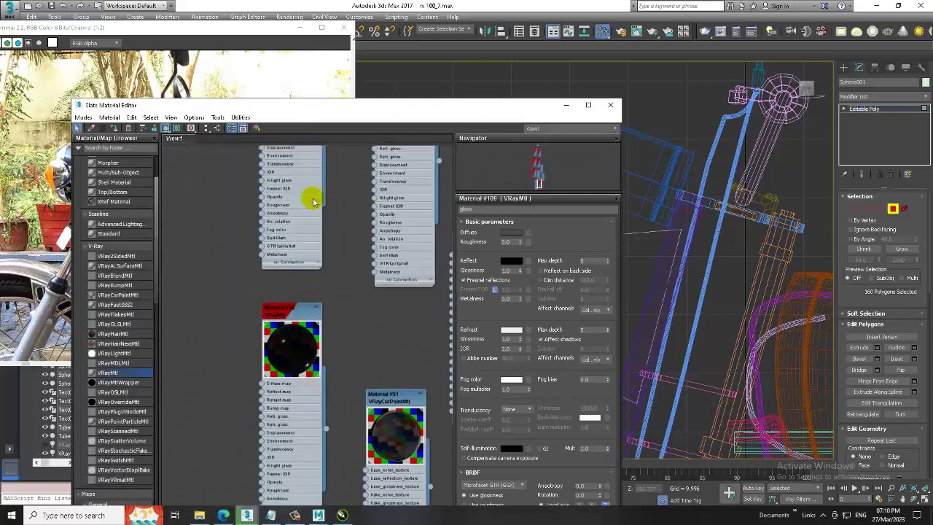
middle_click_drag(312, 198, 290, 312)
double_click(252, 250)
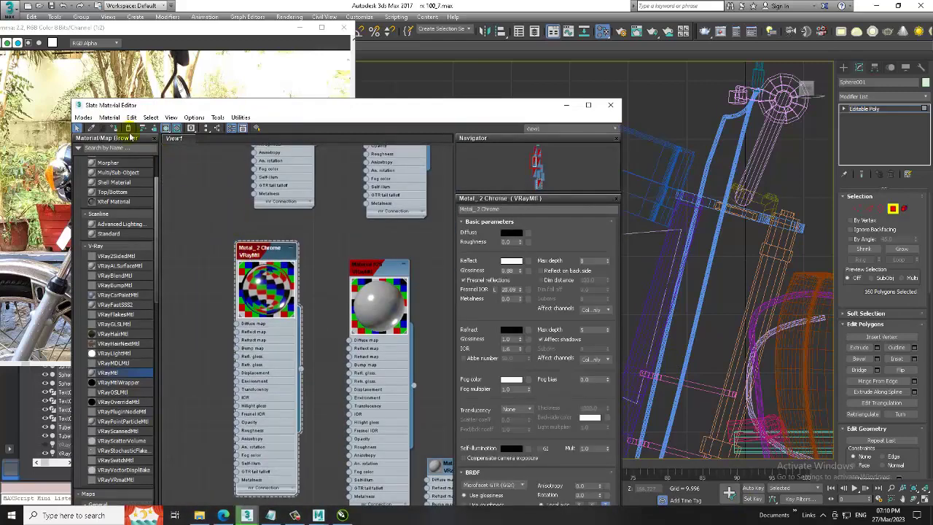
left_click(610, 104)
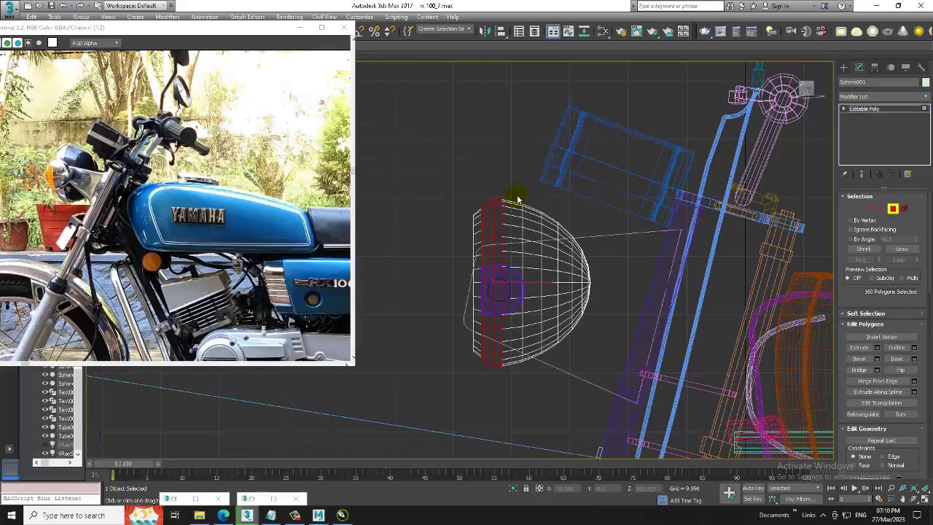
left_click_drag(508, 191, 634, 401)
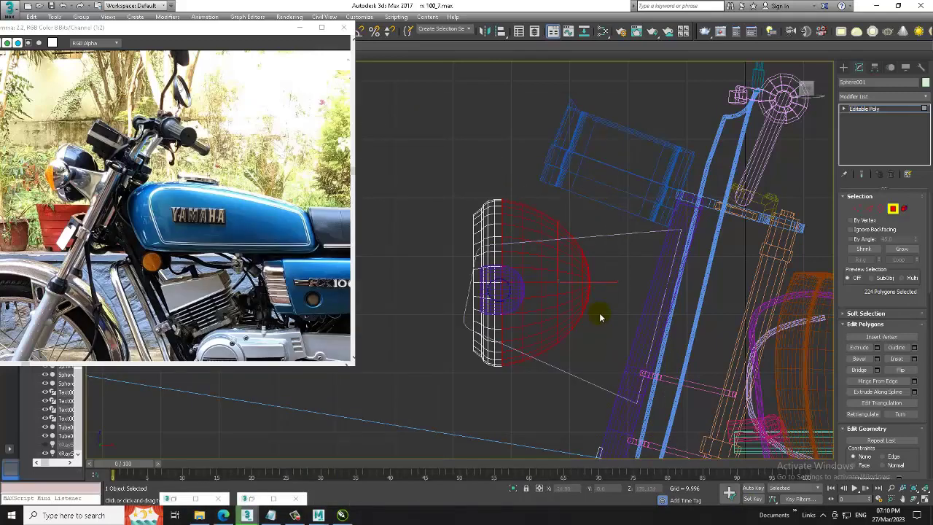
Step: Review Material #100's settings and maximize the shaded Perspective view with Alt+W
key("m")
scroll(340, 260, "down", 2)
scroll(316, 318, "down", 2)
scroll(299, 317, "down", 2)
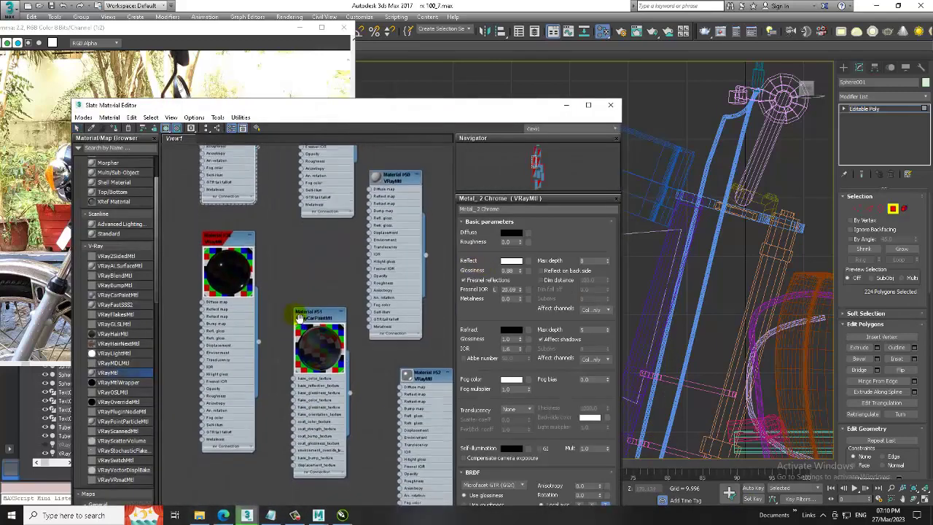
middle_click_drag(298, 317, 293, 277)
middle_click_drag(362, 438, 289, 278)
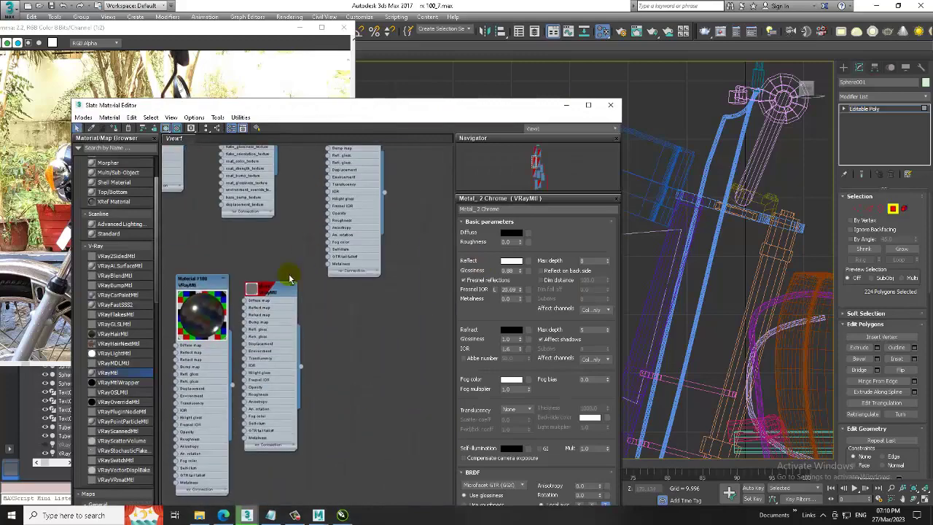
double_click(205, 290)
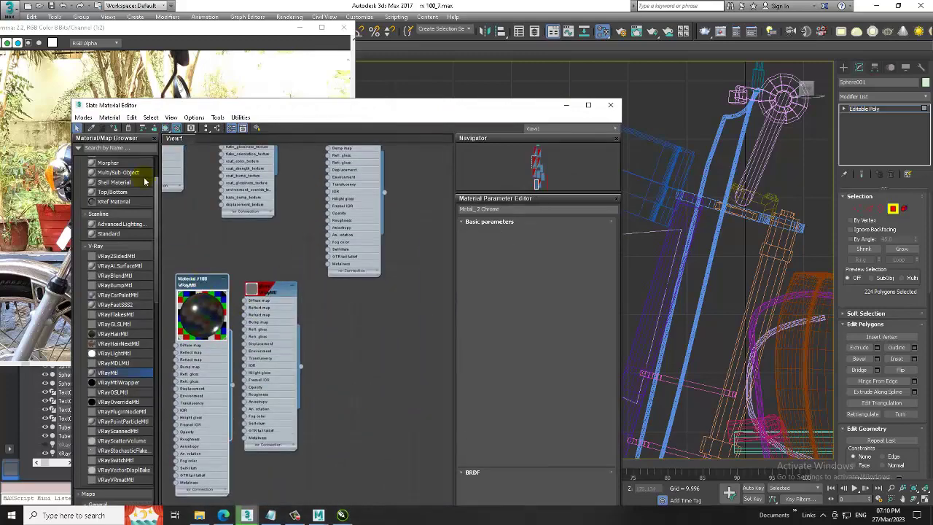
left_click(565, 105)
key("alt+w")
Step: Orbit to a front three-quarter close-up of the headlight and start a V-Ray test render
scroll(590, 332, "up", 3)
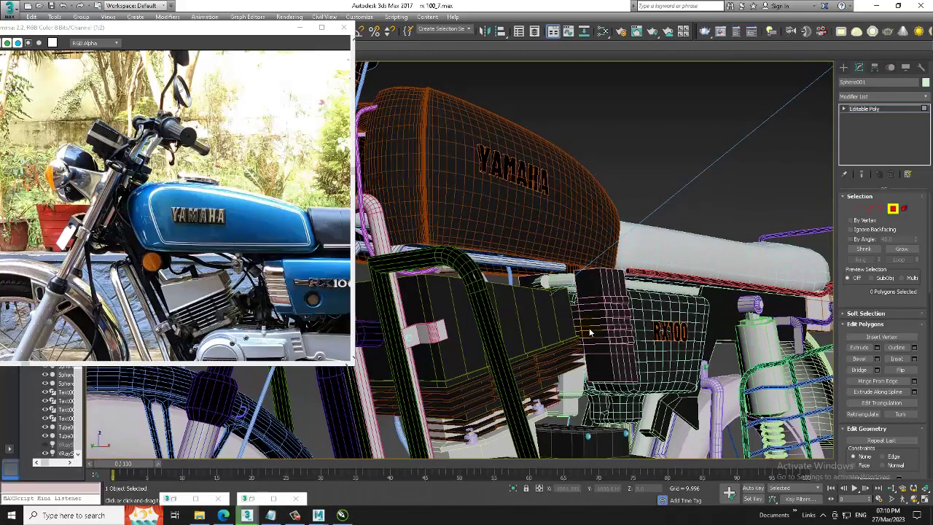
key("alt+w")
key("alt+w")
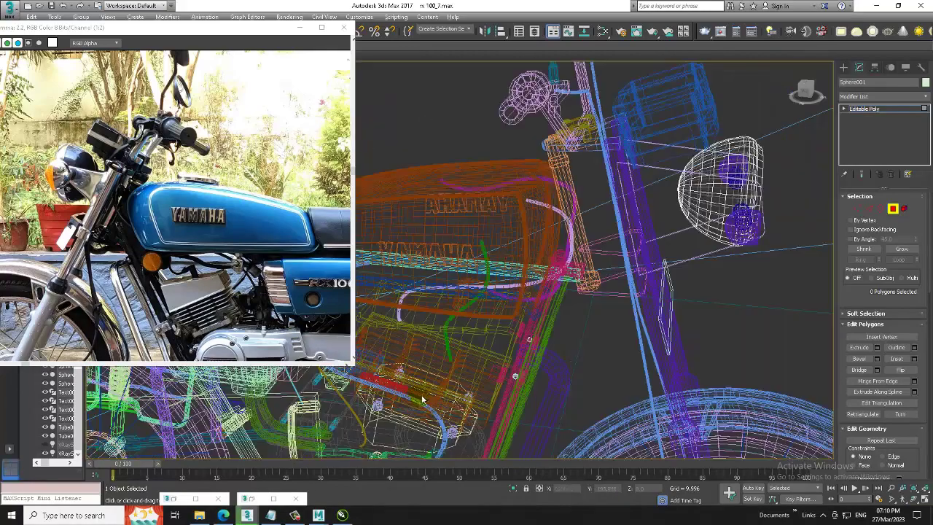
middle_click_drag(450, 350, 359, 205, "alt")
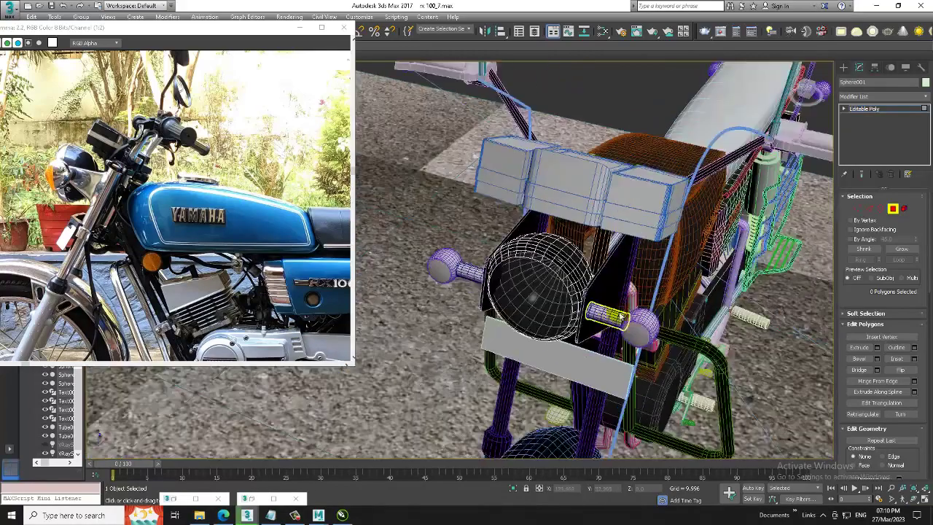
middle_click_drag(553, 277, 594, 280, "alt")
scroll(595, 280, "up", 5)
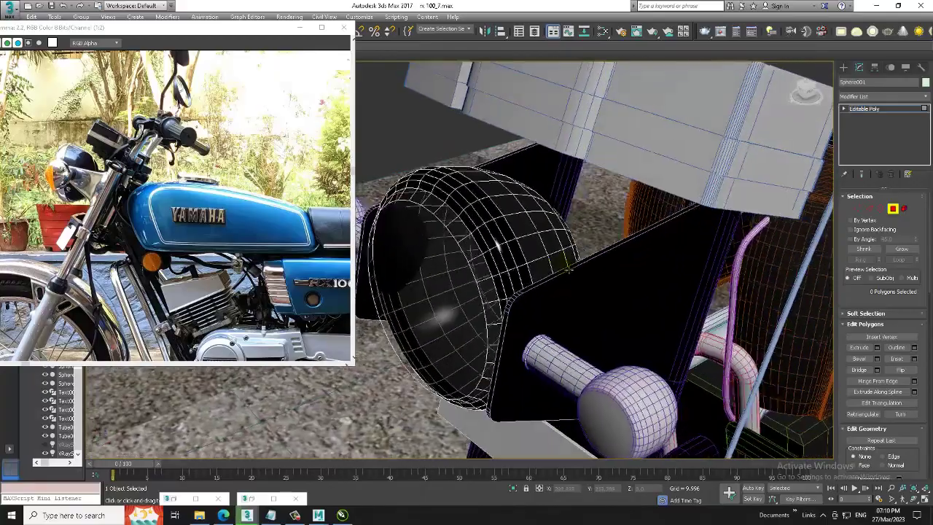
key("shift+q")
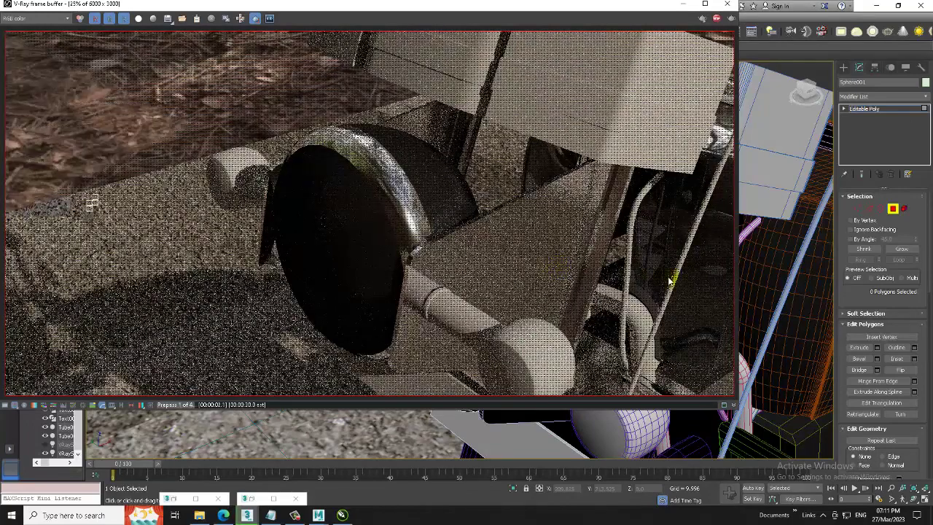
Step: Set the glass VRayMtl's Diffuse colour to white and run a test render
left_click(727, 4)
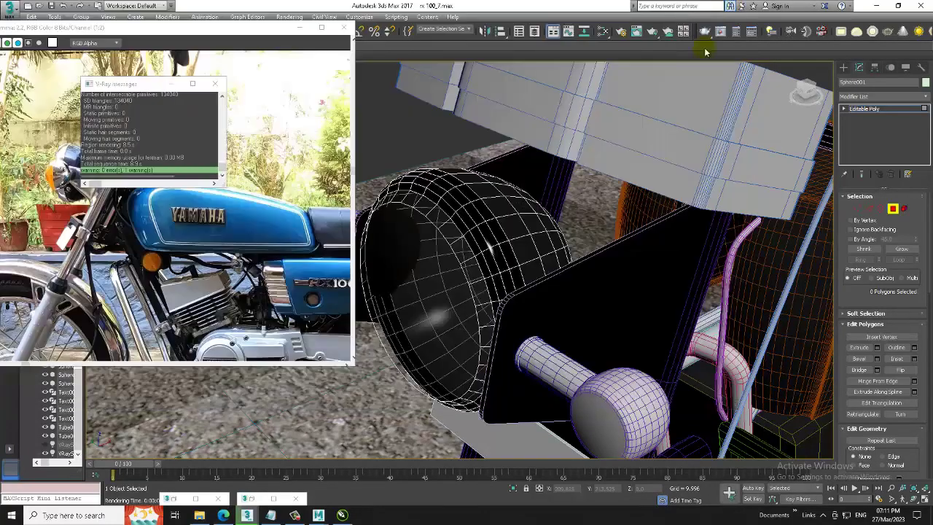
key("m")
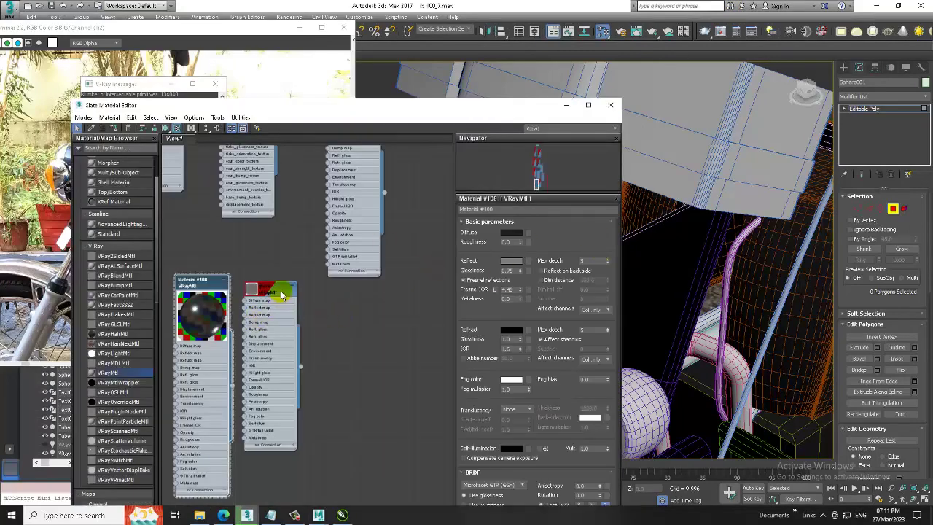
left_click(273, 289)
left_click(510, 232)
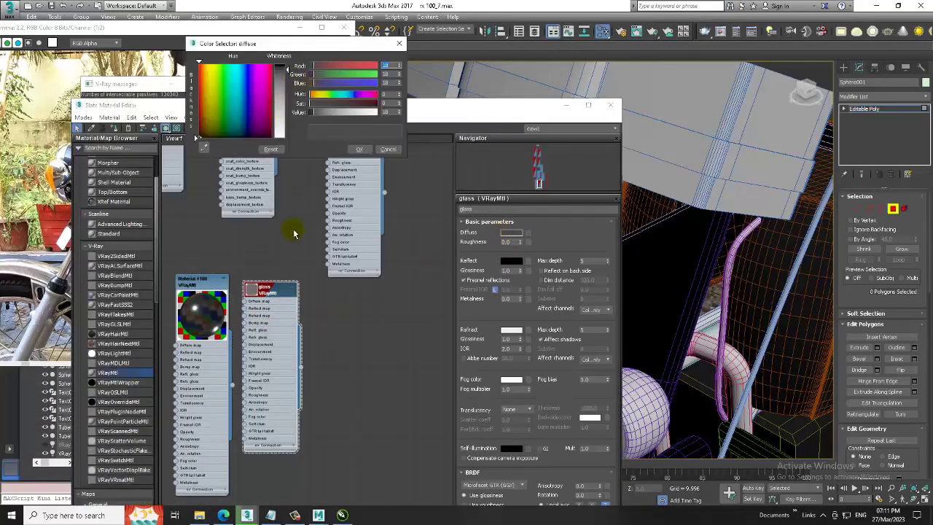
left_click_drag(287, 98, 282, 137)
left_click(358, 149)
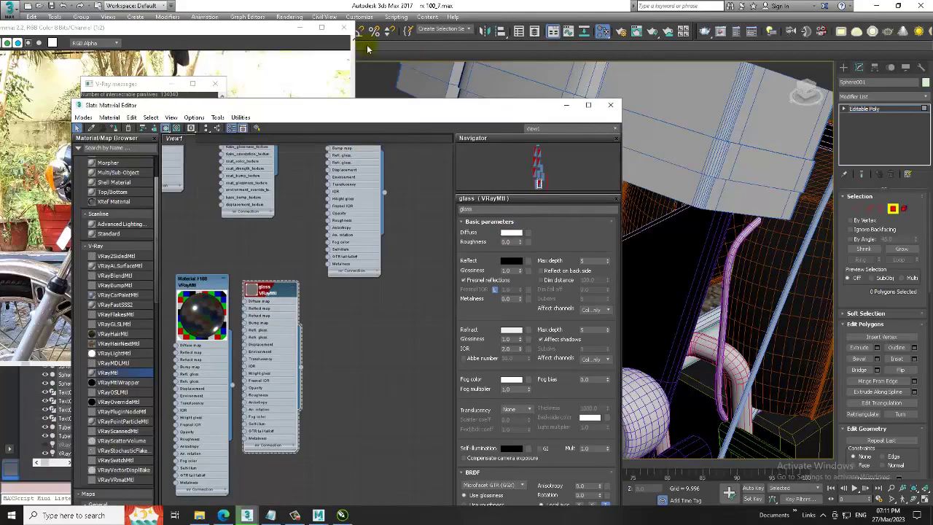
left_click(289, 16)
left_click(299, 27)
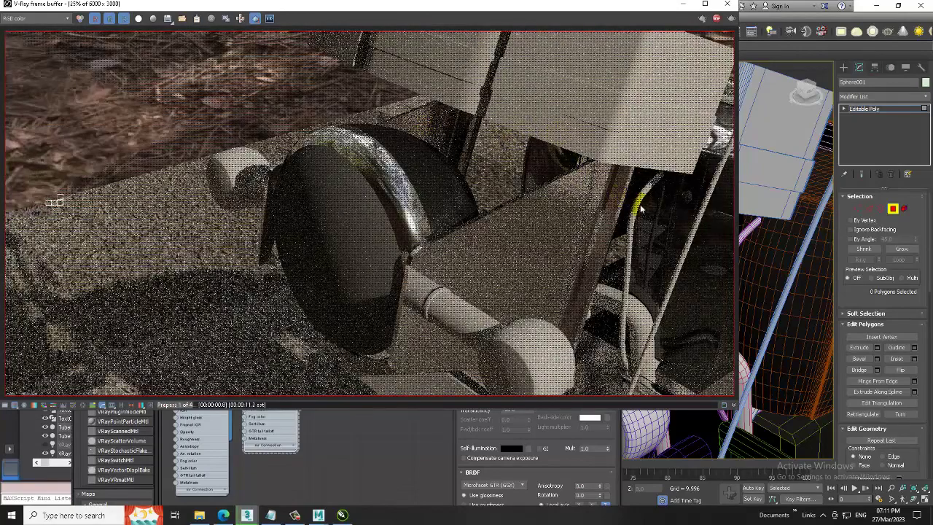
Step: Change the glass Refraction IOR to 1.55 and render the headlight again
left_click(730, 5)
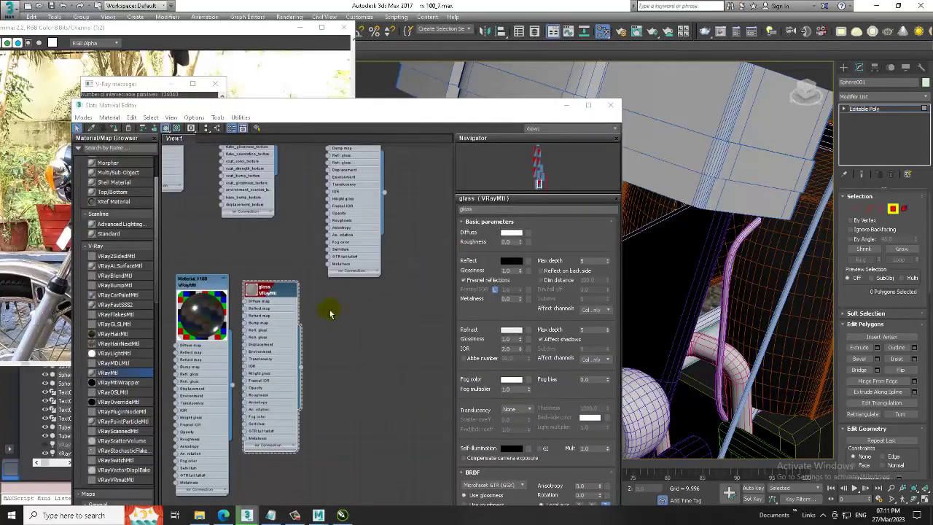
left_click(516, 349)
type("1.55")
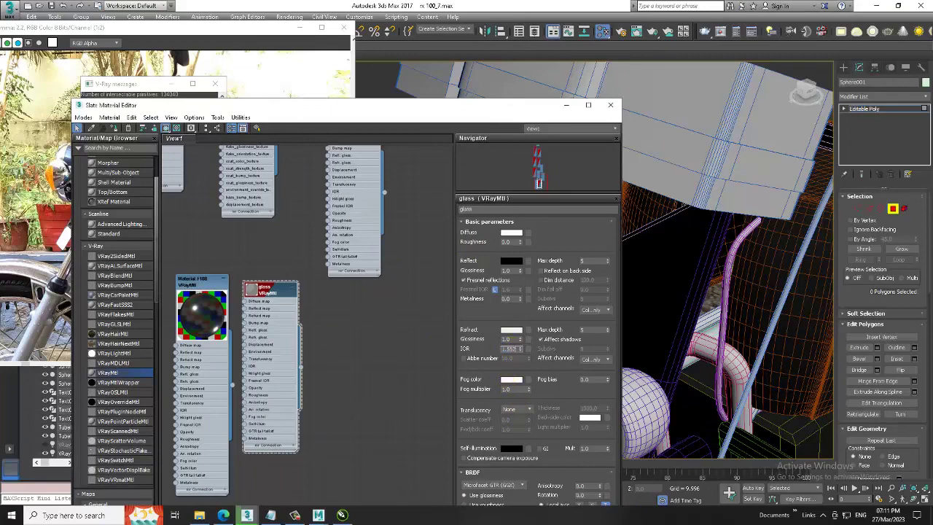
left_click(290, 16)
left_click(300, 27)
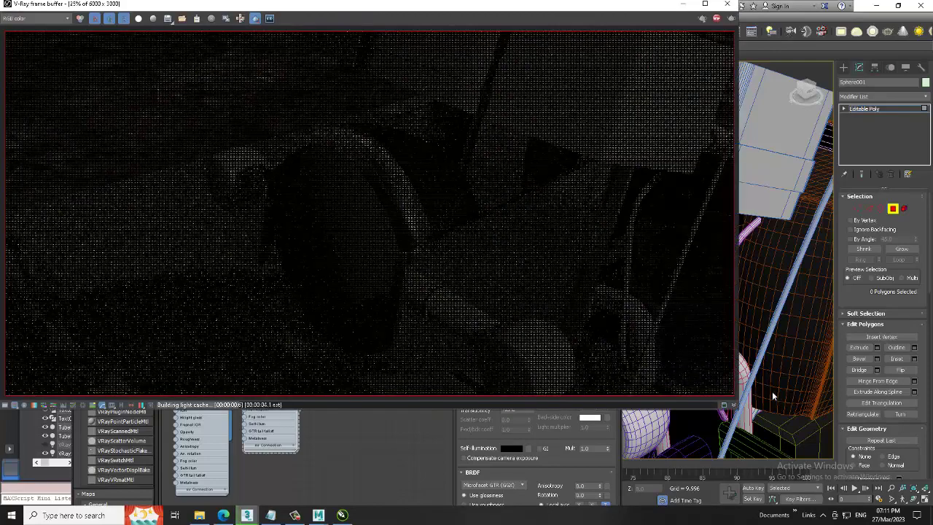
left_click(726, 3)
Step: Exit Polygon mode back to whole-object editing and orbit toward the handlebar cables
left_click_drag(539, 109, 369, 108)
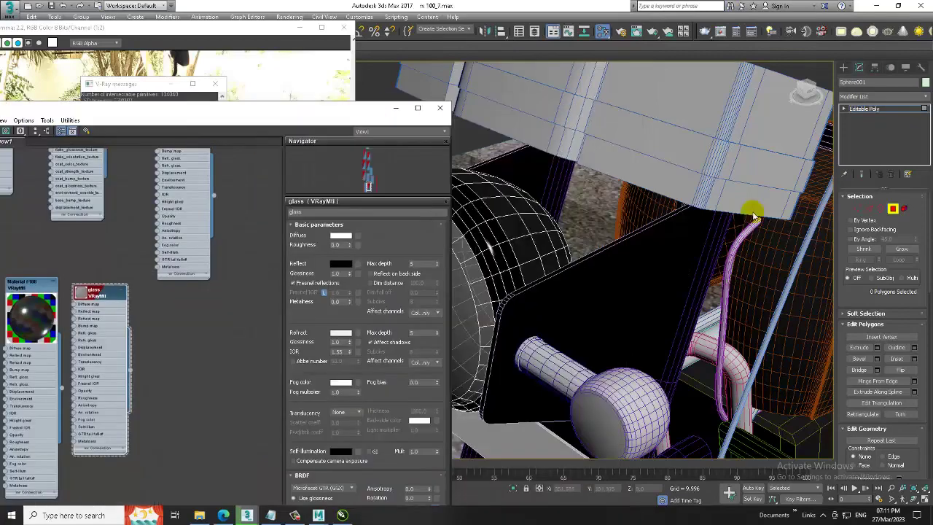
scroll(750, 208, "down", 5)
middle_click_drag(750, 208, 656, 248, "alt")
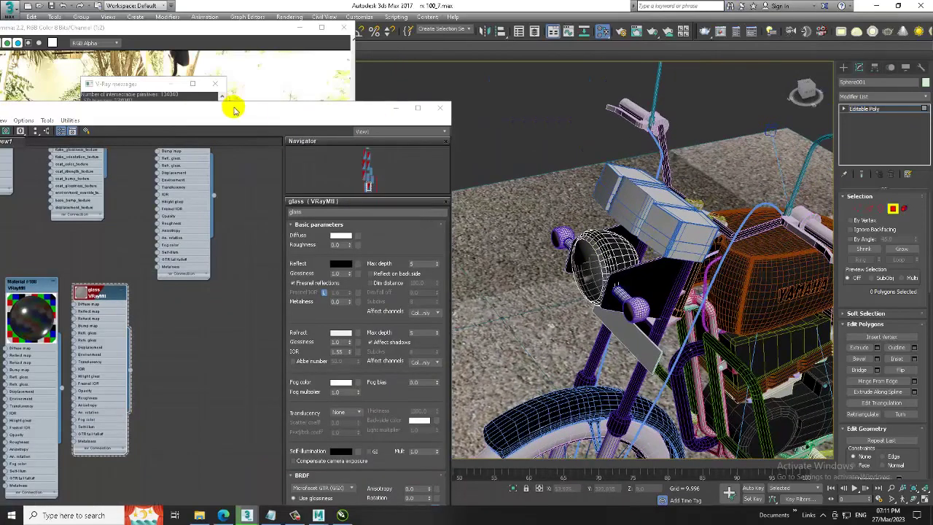
left_click_drag(234, 108, 460, 352)
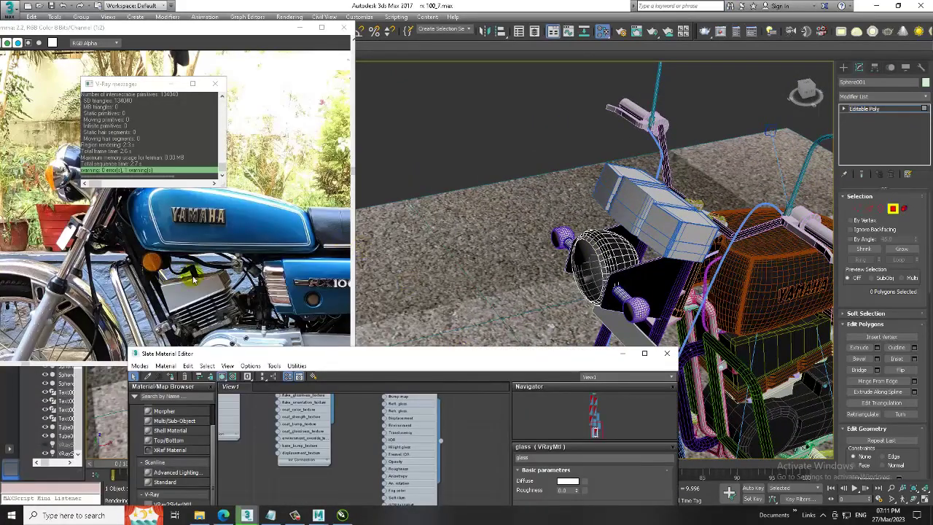
middle_click_drag(665, 309, 627, 309, "alt")
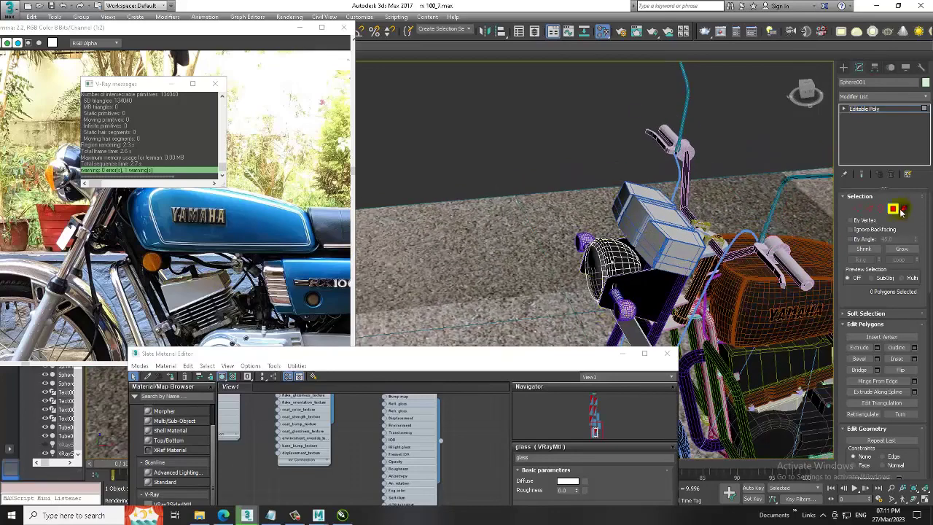
left_click(885, 110)
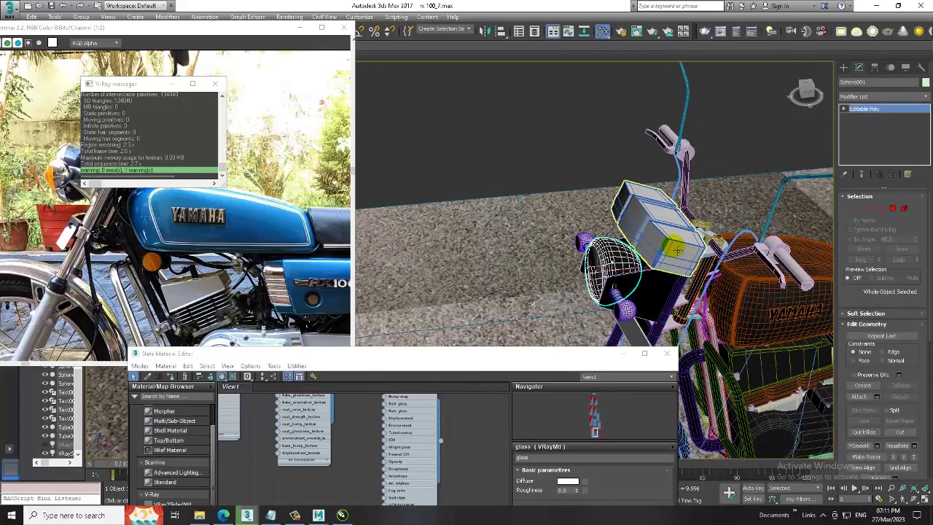
left_click(159, 336)
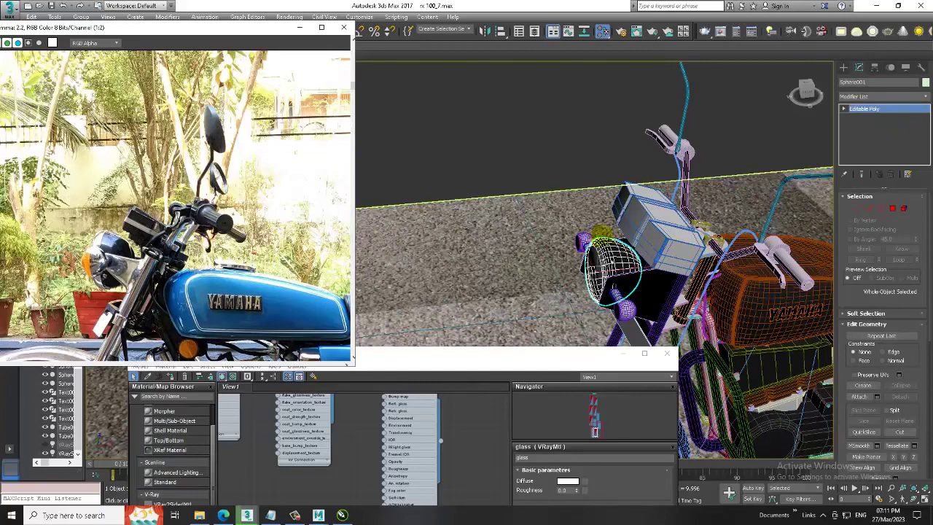
middle_click_drag(654, 213, 642, 263, "alt")
left_click_drag(642, 262, 707, 311)
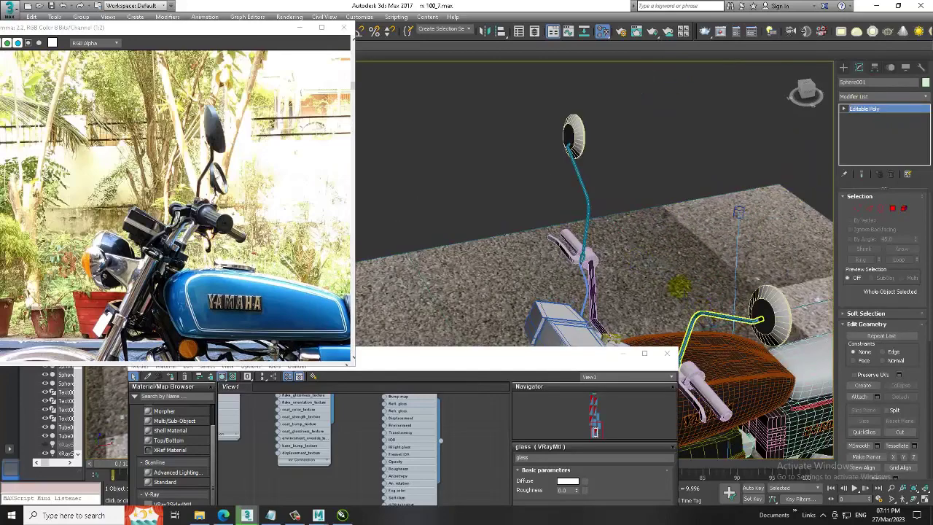
Step: Select both handlebar cables and inspect the Metal_2 Chrome material node in Slate
left_click(724, 318)
left_click(594, 206, "ctrl")
mouse_move(594, 205)
middle_mouse_down()
mouse_move(645, 226)
mouse_move(656, 219)
middle_mouse_up()
middle_click_drag(444, 332, 446, 333, "alt")
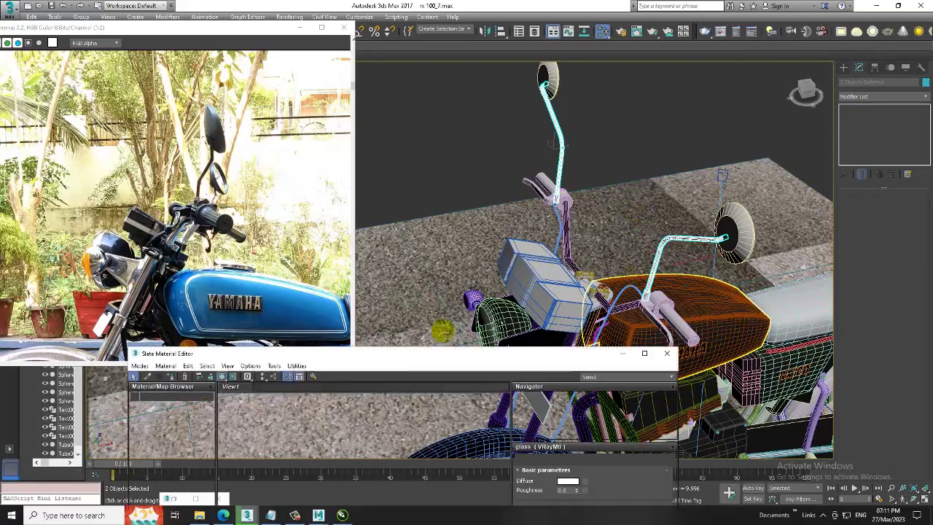
left_click_drag(385, 354, 437, 56)
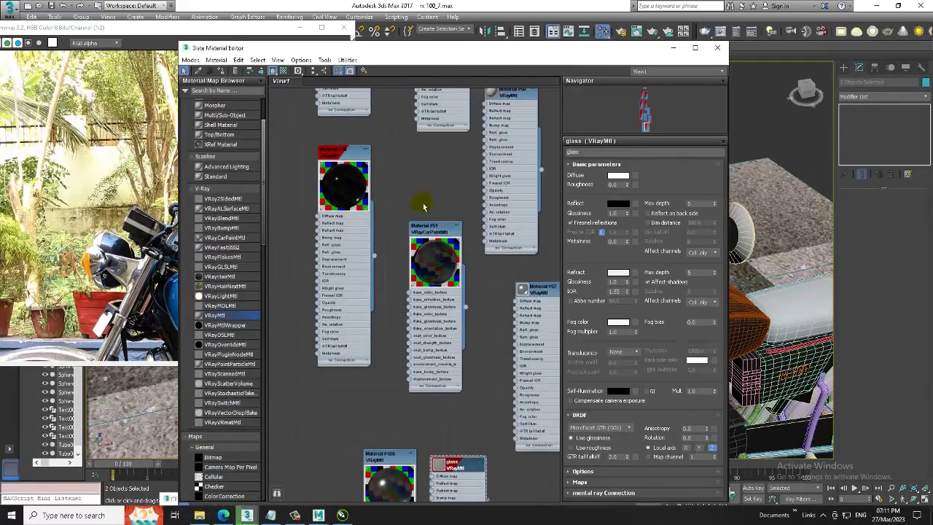
middle_click_drag(422, 208, 454, 433)
double_click(378, 128)
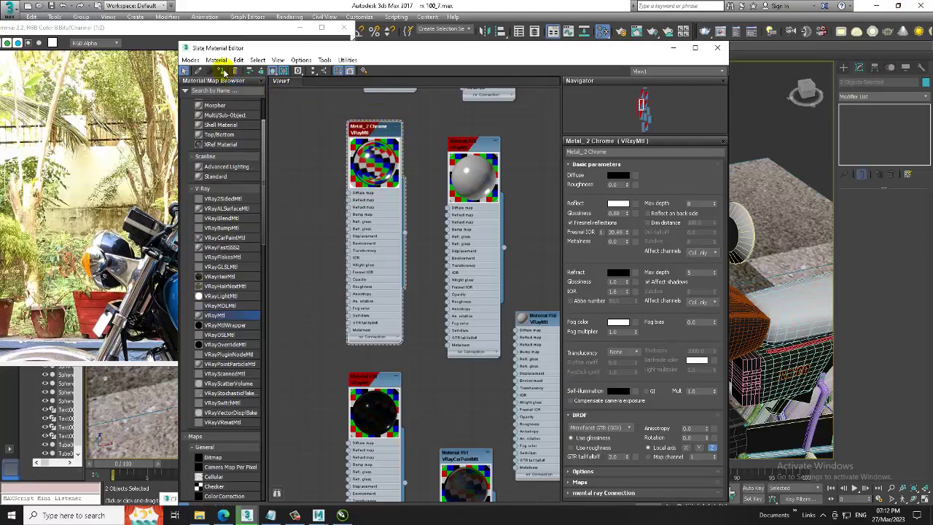
left_click(673, 48)
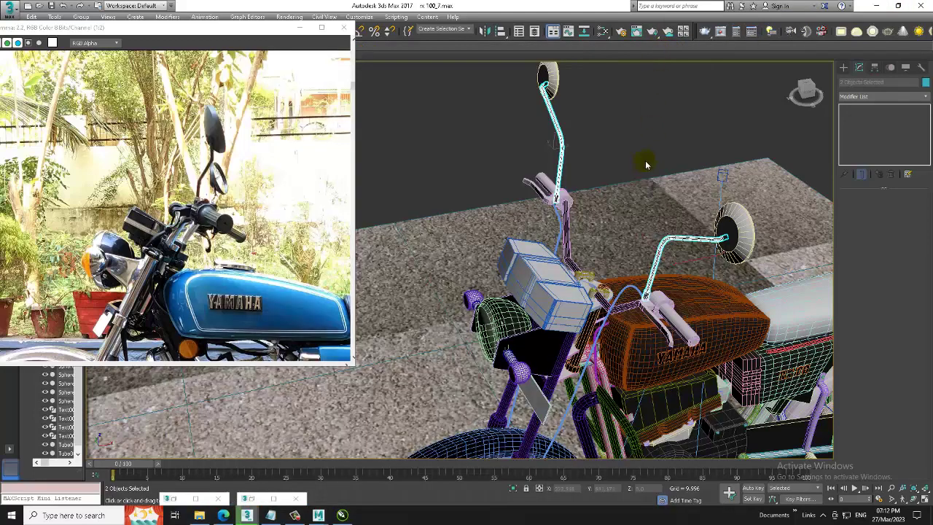
Step: Save the scene as rx 100_8.max in DATA (E:) > STAFF > RX 100
left_click(9, 11)
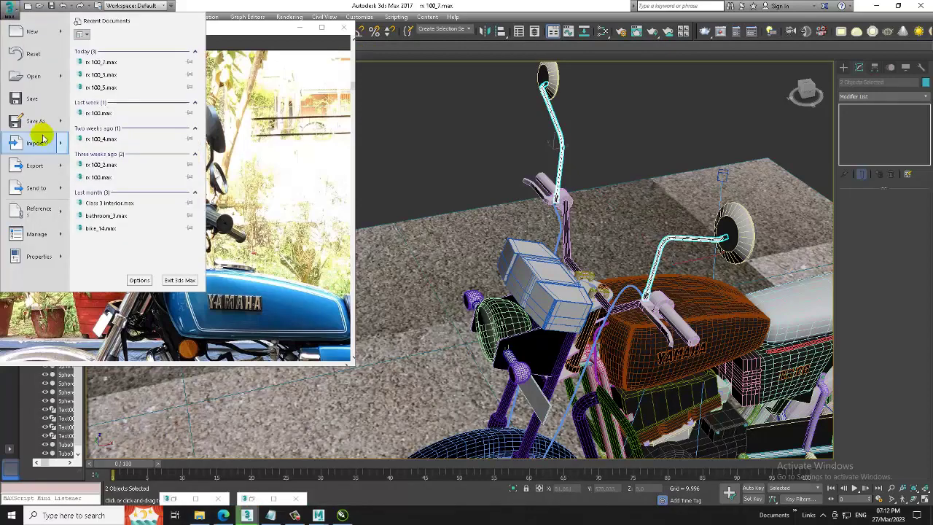
left_click(32, 121)
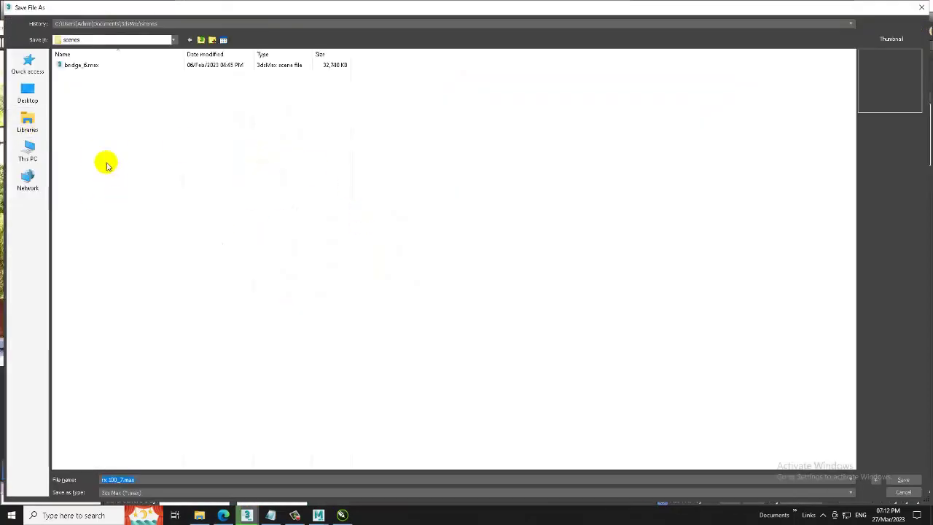
left_click(32, 153)
double_click(235, 113)
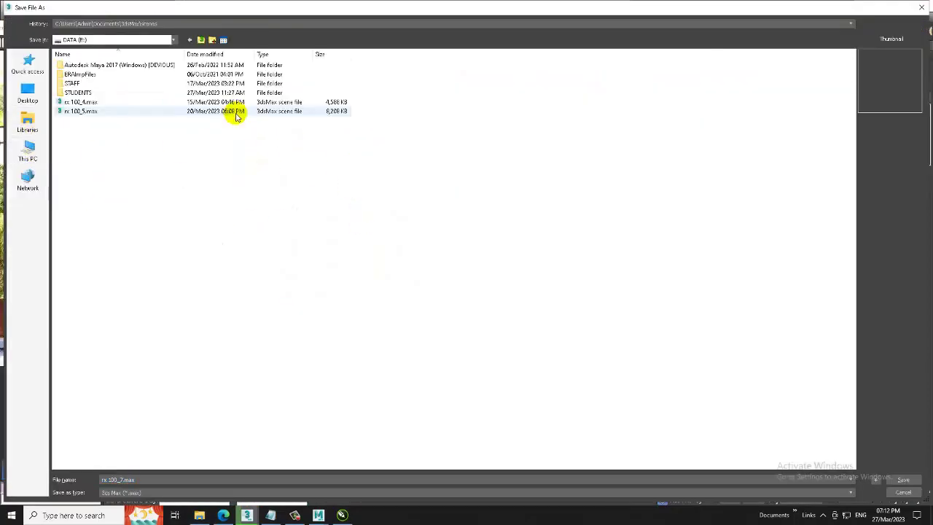
double_click(72, 83)
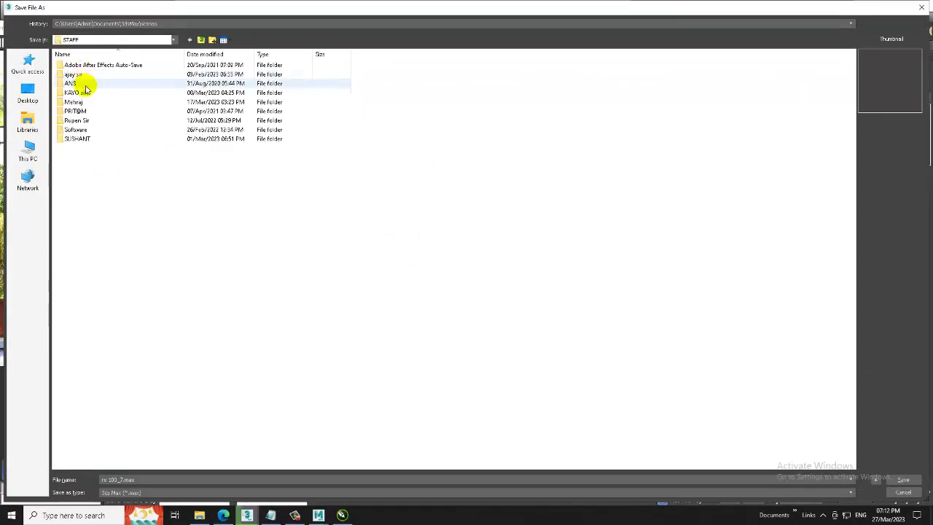
left_click(84, 92)
double_click(84, 93)
double_click(78, 74)
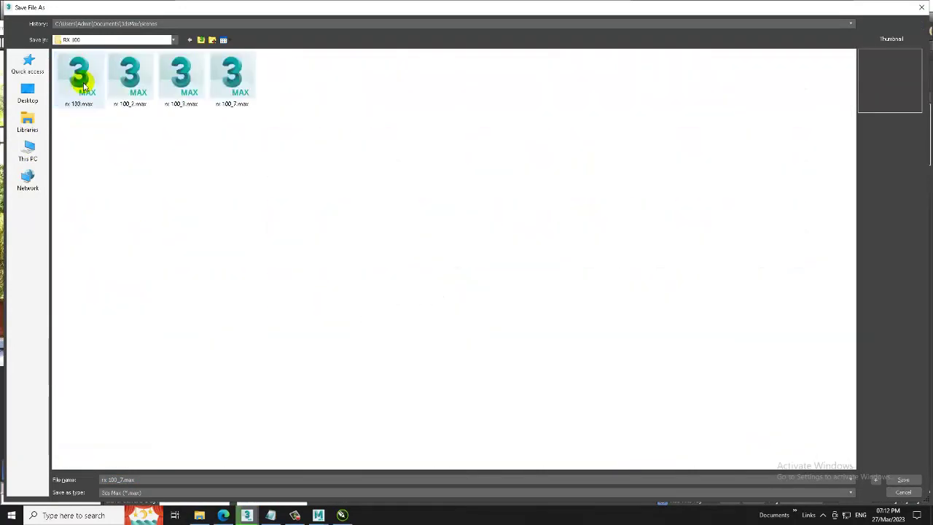
left_click(240, 82)
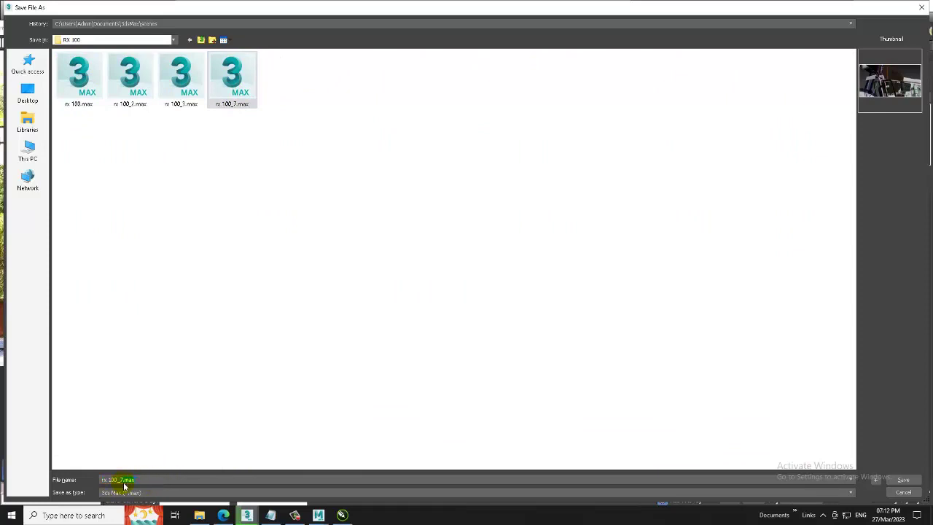
type("8")
key("Return")
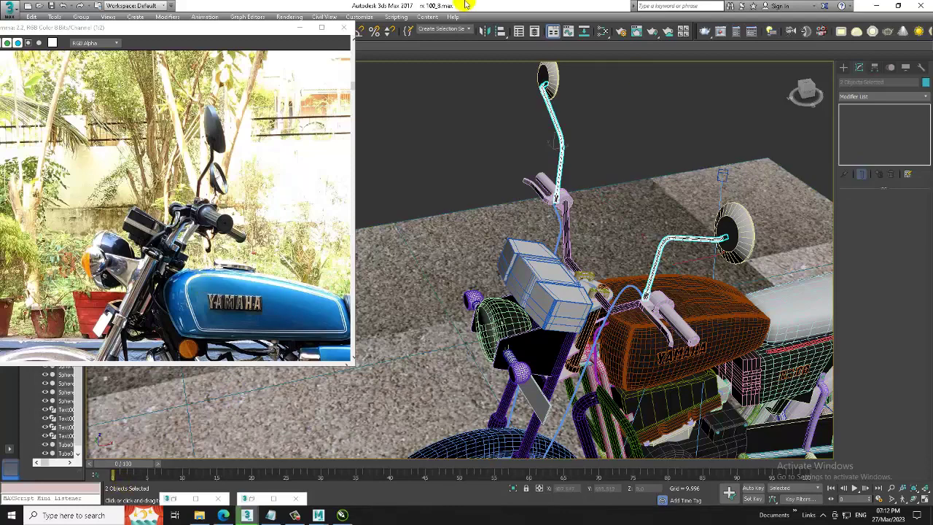
Step: Select the left mirror and, in Polygon mode, pick its front face
middle_click_drag(552, 143, 552, 187, "alt")
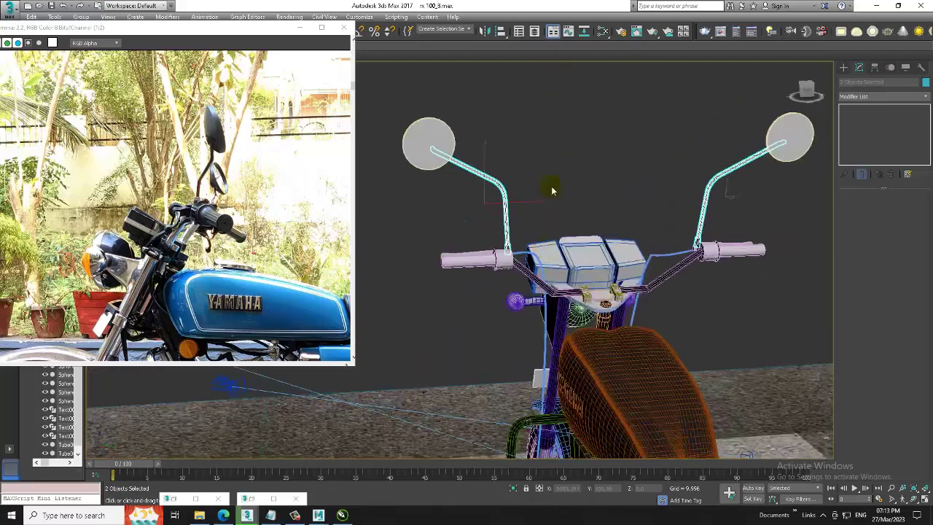
scroll(525, 204, "up", 3)
scroll(502, 215, "up", 3)
left_click(501, 221)
scroll(500, 221, "up", 2)
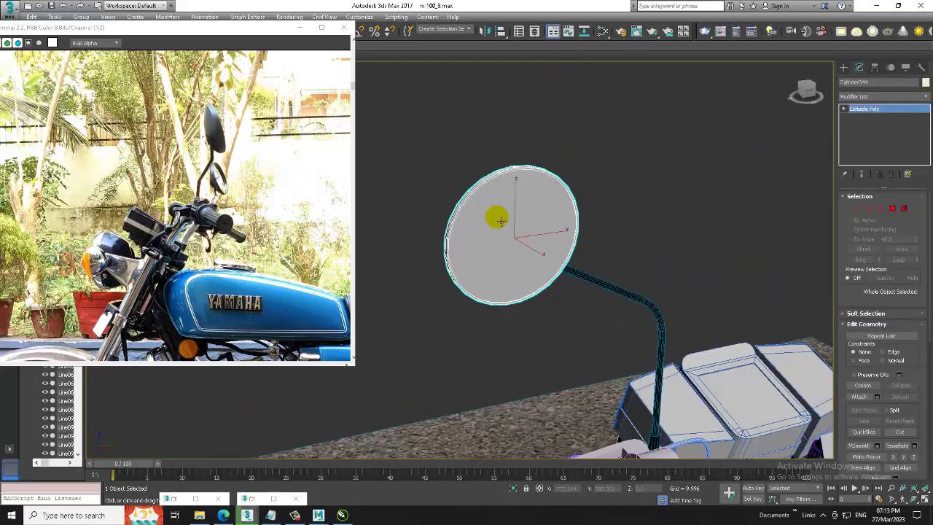
middle_click_drag(514, 210, 545, 219, "alt")
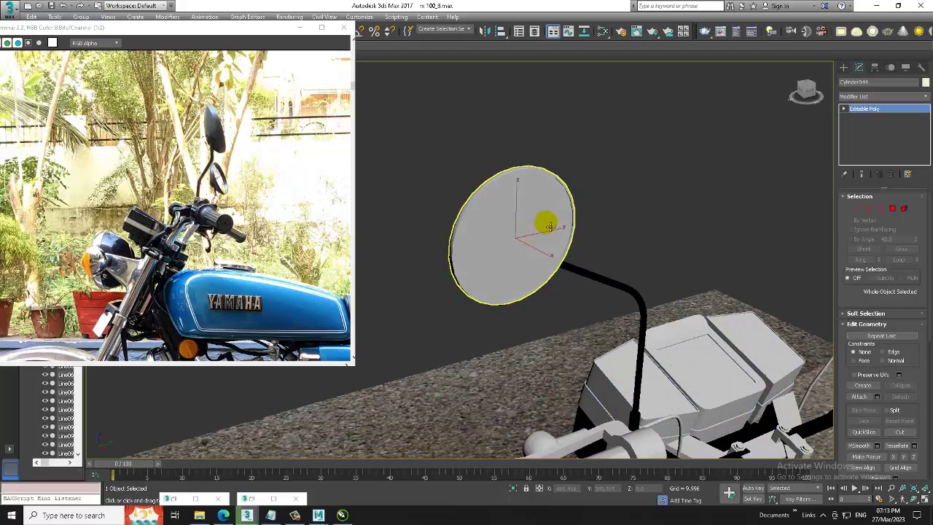
left_click(891, 210)
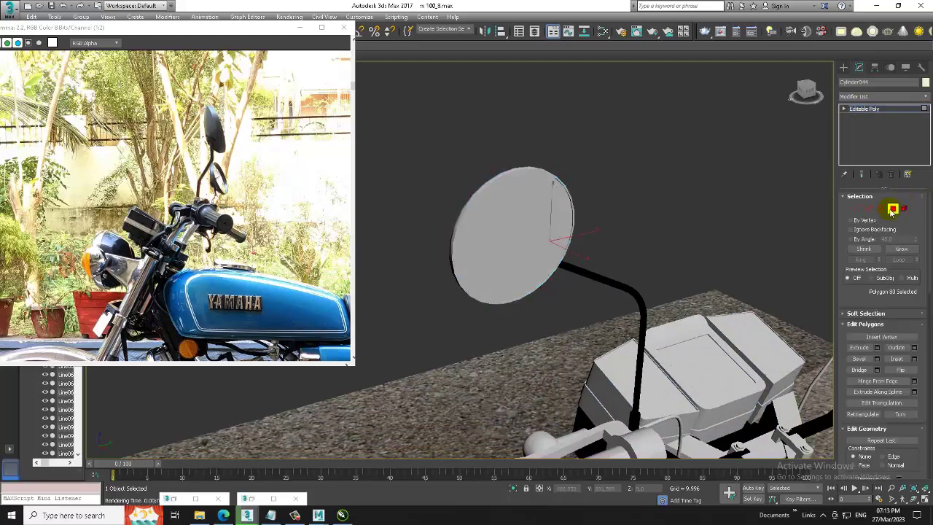
left_click(510, 222)
mouse_move(512, 223)
middle_mouse_down("alt")
mouse_move(523, 228)
mouse_move(385, 266)
mouse_move(471, 374)
mouse_move(454, 337)
mouse_move(319, 308)
middle_mouse_up("alt")
Step: Create a VRayMtl named mirror with black Diffuse and white Reflect, and preview it
key("m")
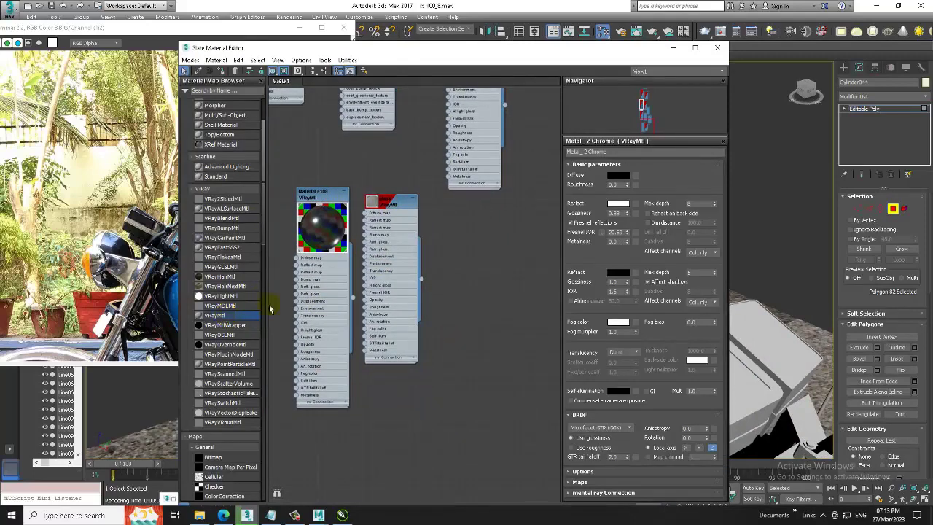
left_click_drag(270, 315, 494, 230)
type("mirror")
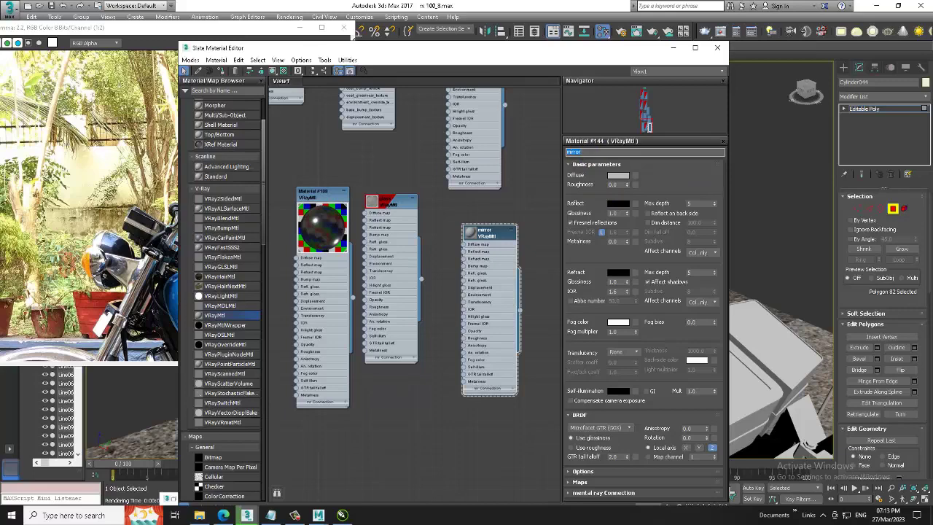
left_click(516, 375)
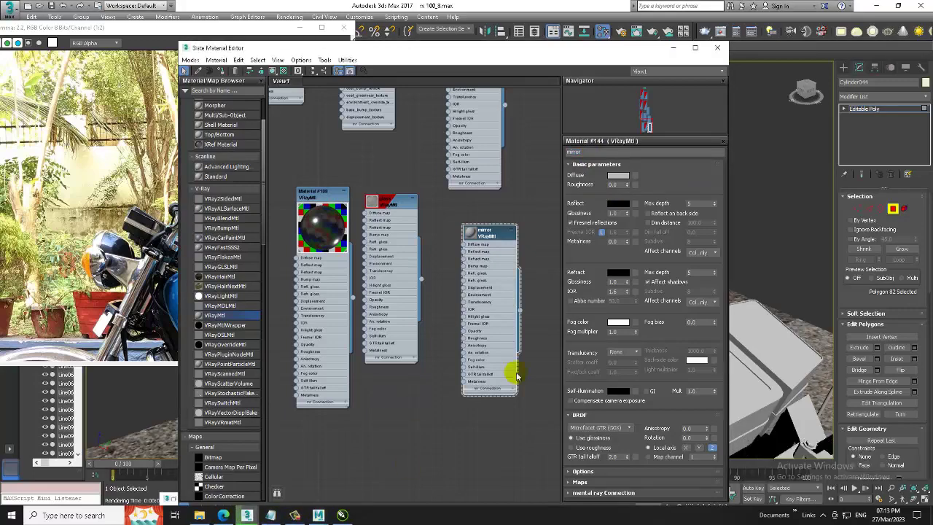
left_click(617, 175)
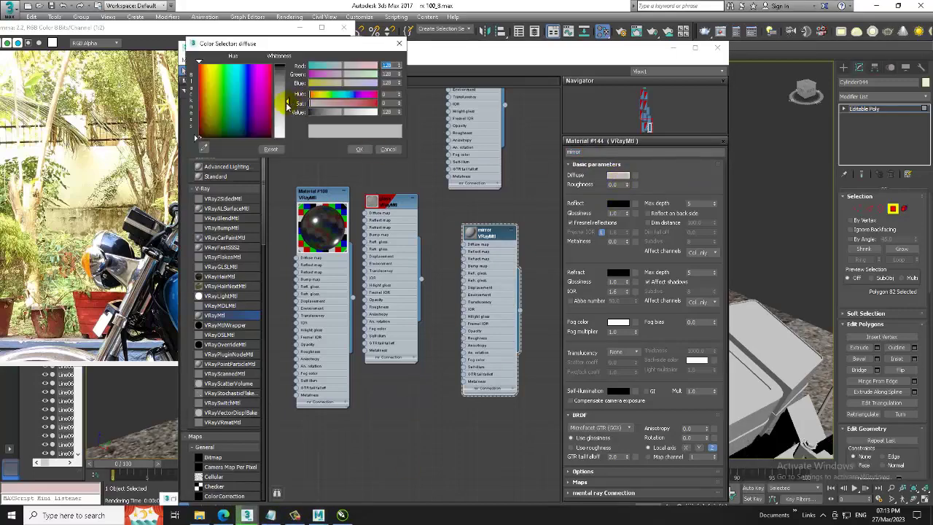
left_click_drag(281, 106, 290, 75)
left_click(359, 149)
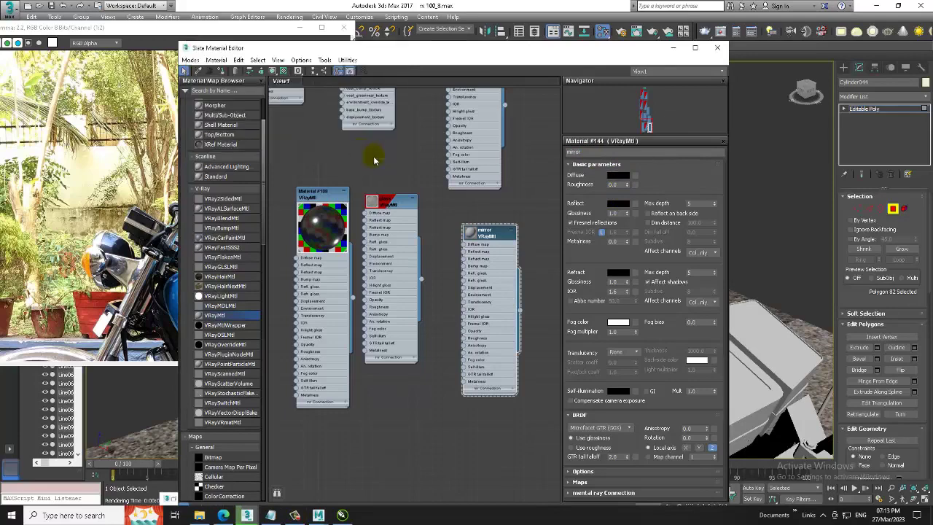
left_click(615, 203)
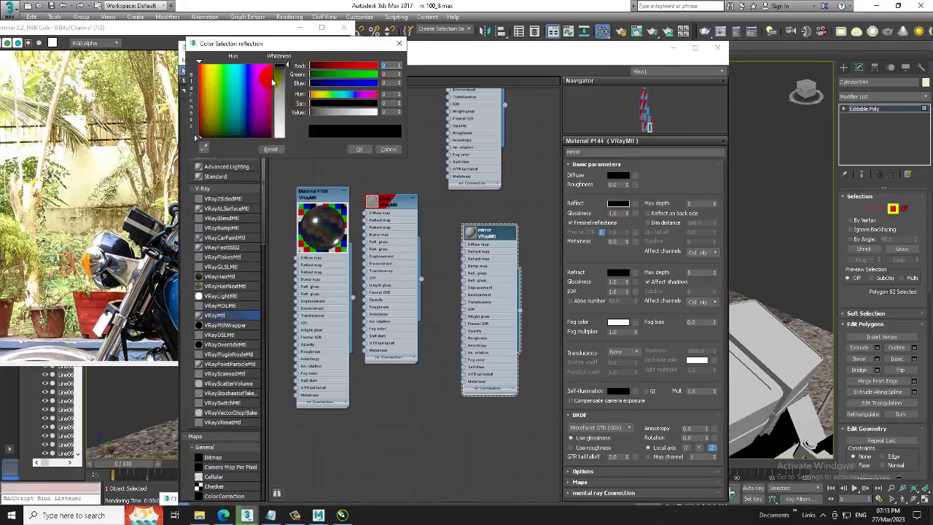
left_click_drag(279, 76, 282, 138)
left_click(365, 151)
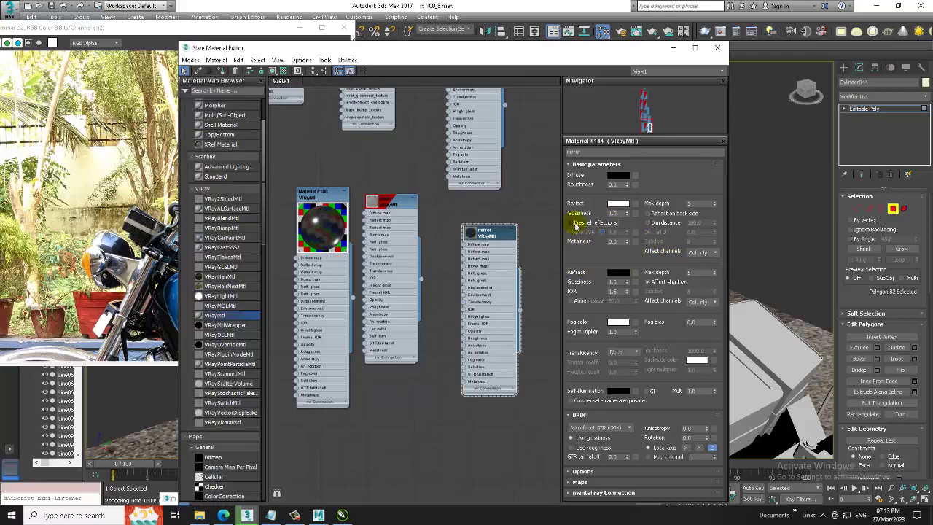
left_click(271, 71)
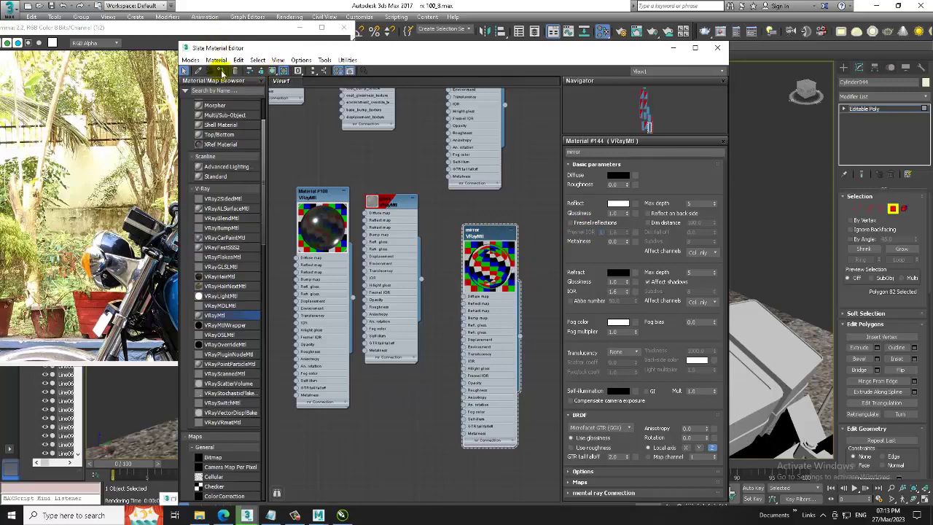
left_click(674, 48)
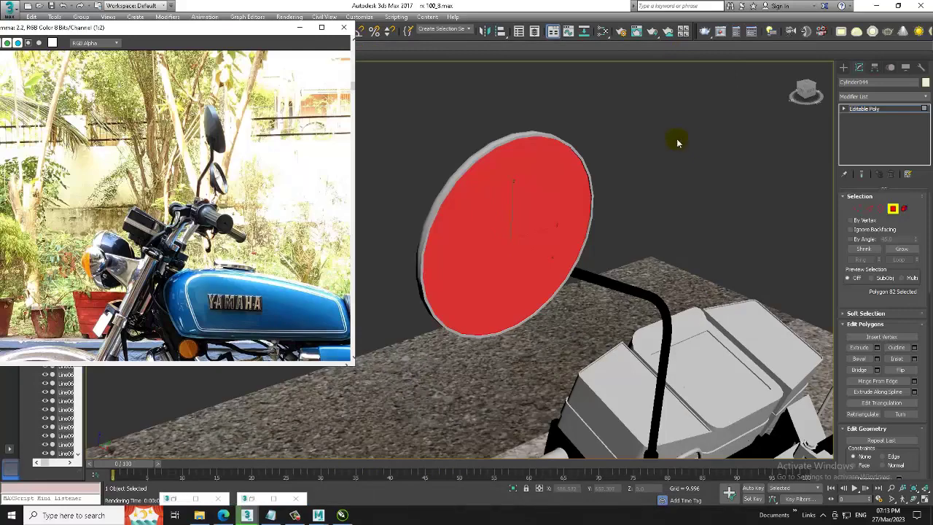
mouse_move(676, 143)
middle_mouse_down("alt")
mouse_move(618, 158)
mouse_move(634, 166)
mouse_move(703, 127)
middle_mouse_up("alt")
key("ctrl+a")
scroll(624, 164, "down", 3)
scroll(626, 182, "up", 2)
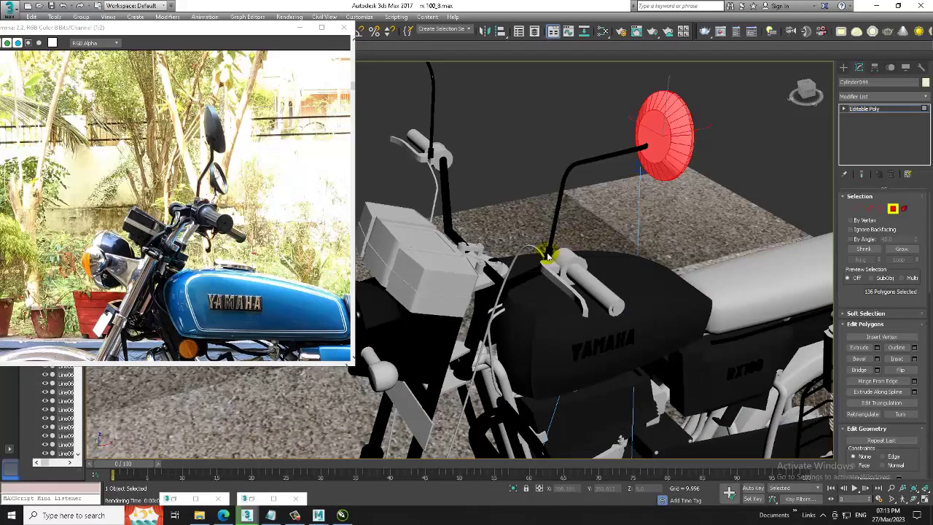
key("m")
scroll(437, 233, "up", 2)
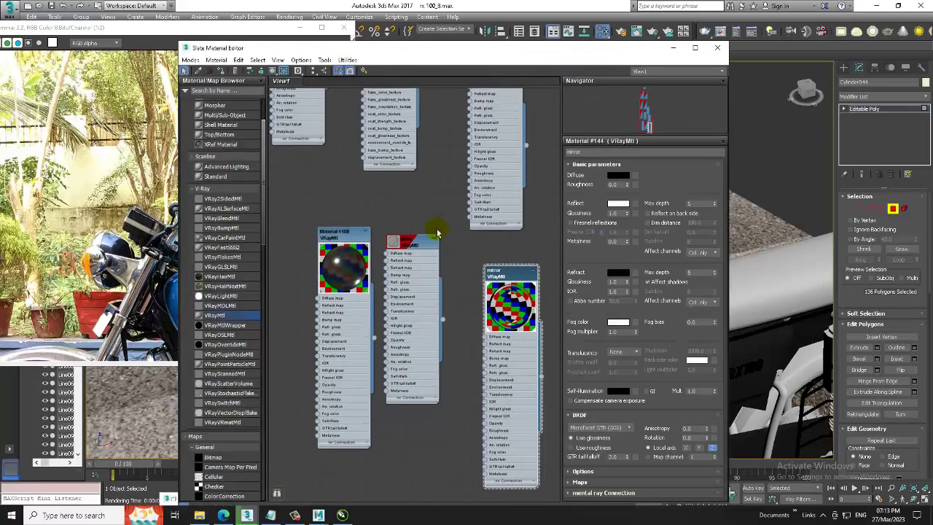
double_click(339, 238)
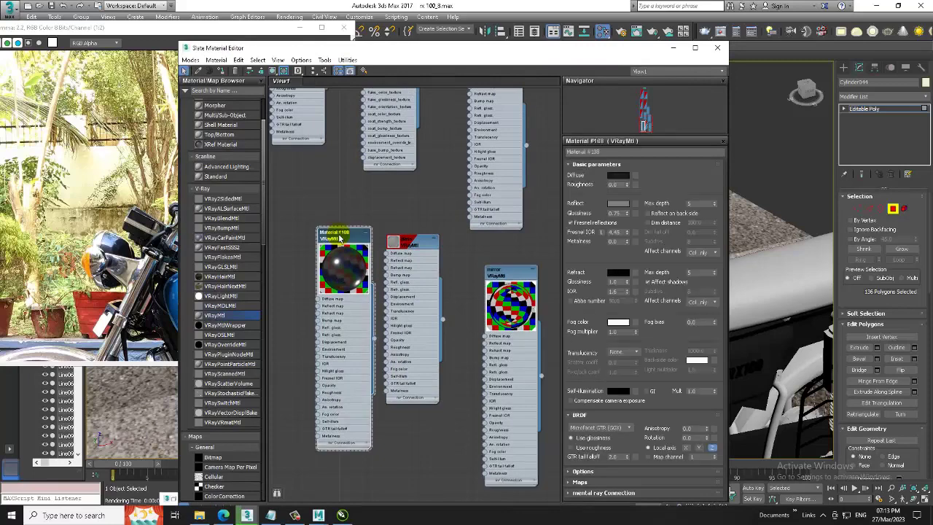
mouse_move(234, 50)
left_mouse_down()
mouse_move(399, 55)
mouse_move(197, 35)
left_mouse_up()
mouse_move(370, 267)
middle_mouse_down()
mouse_move(405, 373)
mouse_move(408, 283)
middle_mouse_up()
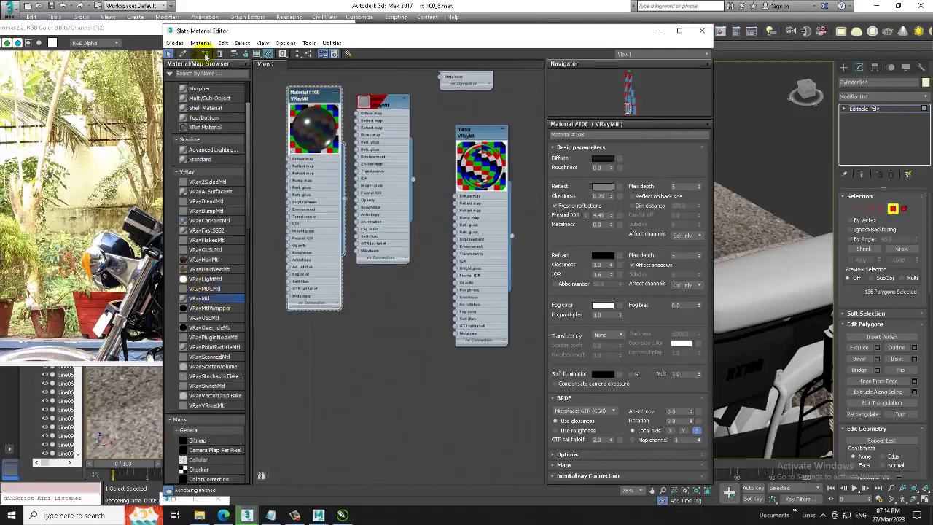
left_click(655, 32)
left_click(718, 202)
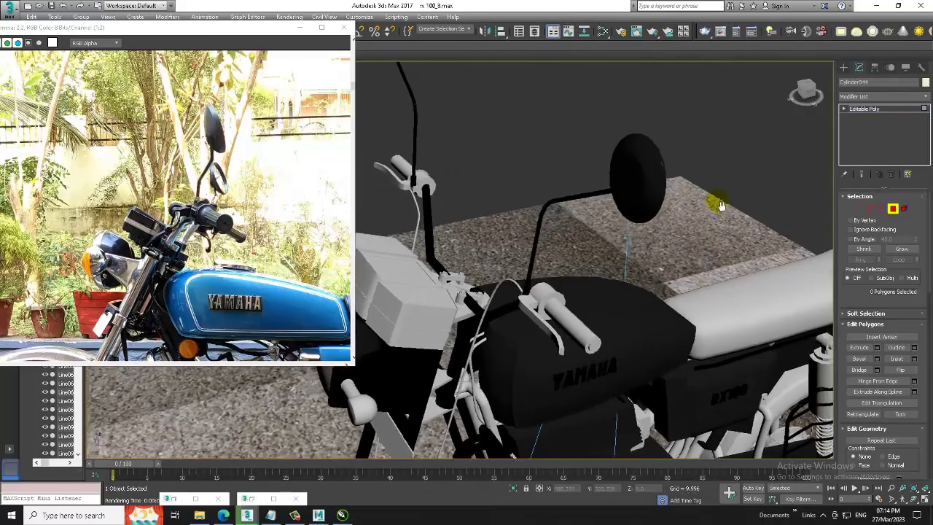
middle_click_drag(718, 202, 589, 191, "alt")
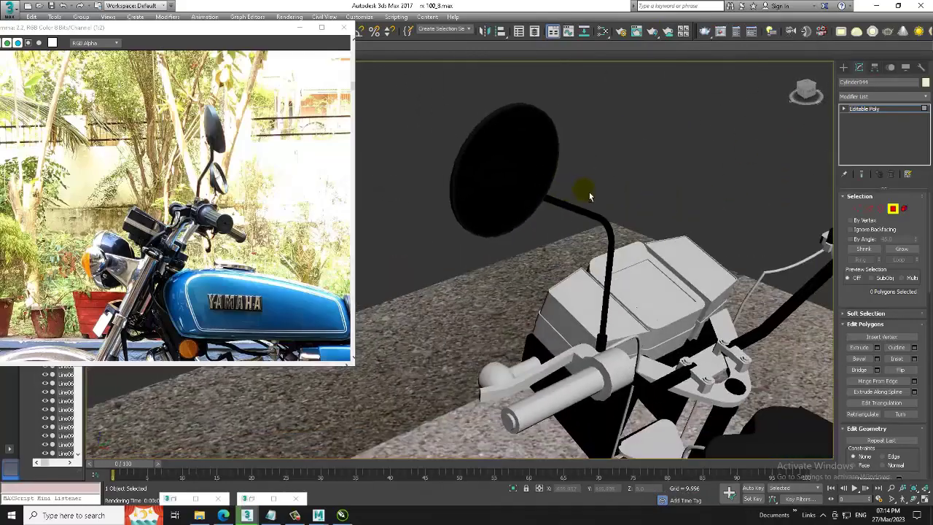
Step: Render a V-Ray test of the handlebar mirror, close it, and orbit to look down on the mirror
key("shift+q")
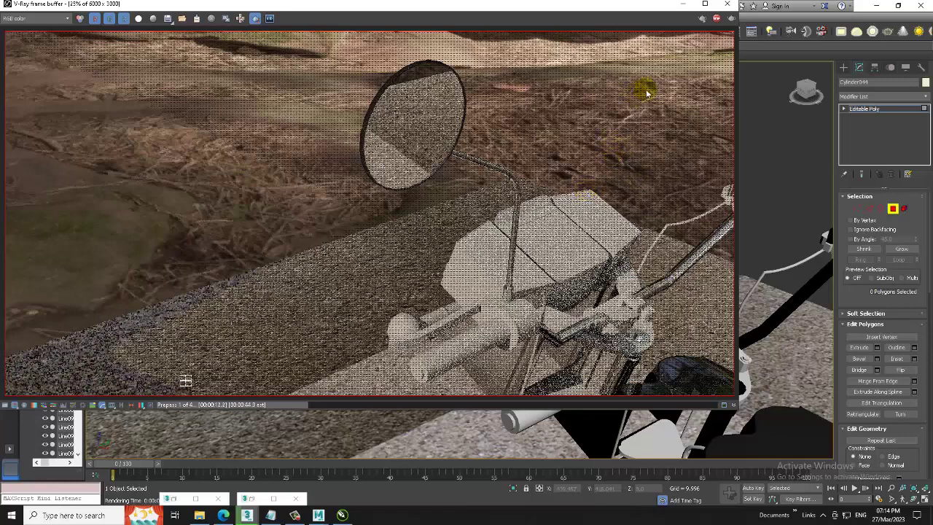
left_click(726, 4)
mouse_move(578, 252)
middle_mouse_down("alt")
mouse_move(604, 210)
mouse_move(768, 235)
mouse_move(658, 228)
mouse_move(681, 242)
middle_mouse_up("alt")
Step: Select the handlebar mirror and, in Polygon mode (4), pick its round face
left_click(910, 111)
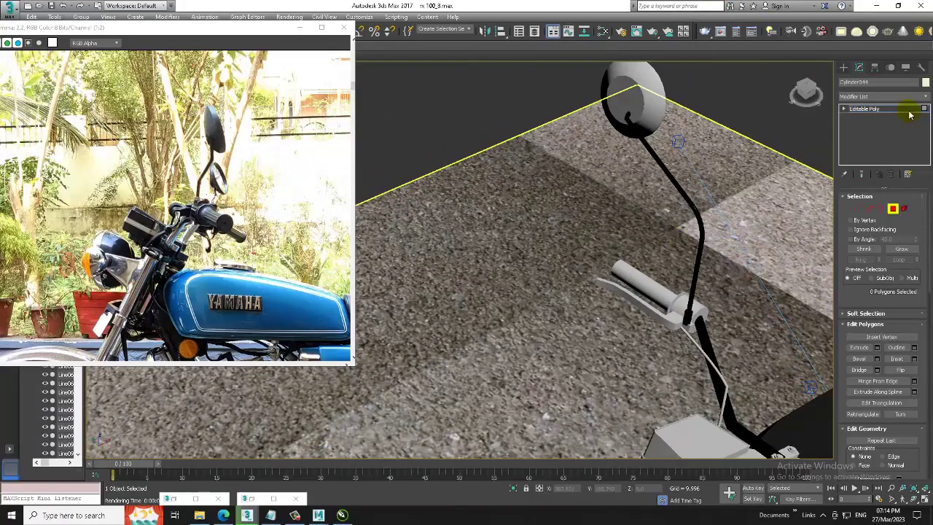
left_click(645, 91)
middle_click_drag(645, 91, 539, 145, "alt")
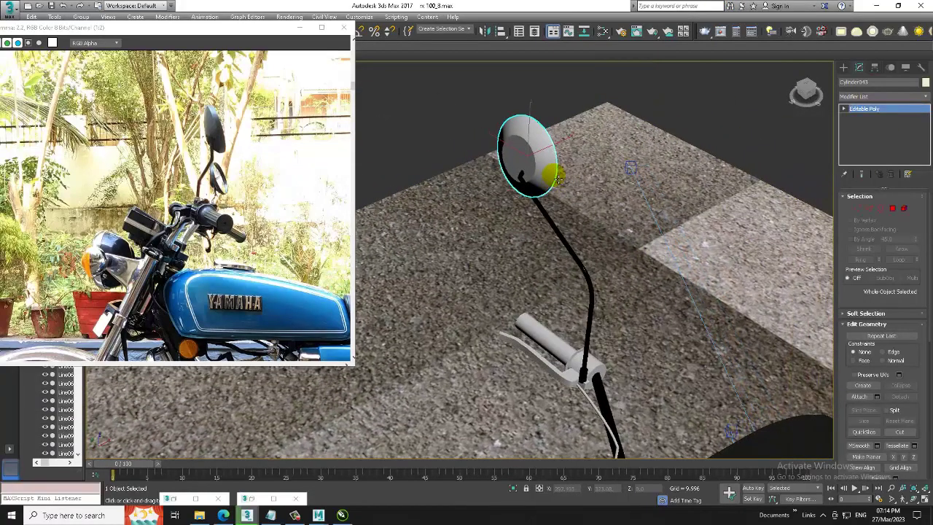
key("4")
middle_click_drag(558, 179, 531, 208, "alt")
left_click(572, 160)
middle_click_drag(572, 160, 616, 175, "alt")
key("m")
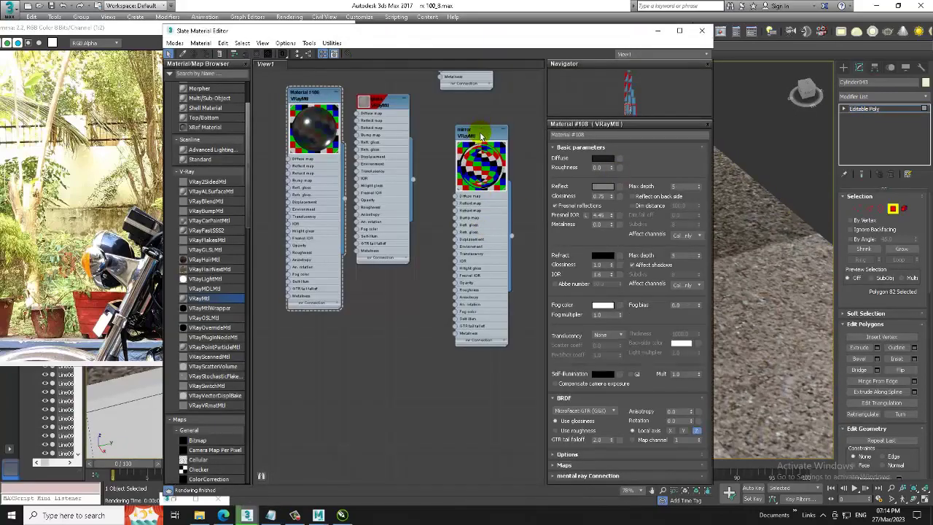
left_click(659, 30)
Step: Expand the selection across the whole mirror face and reopen the Slate Material Editor
key("ctrl+a")
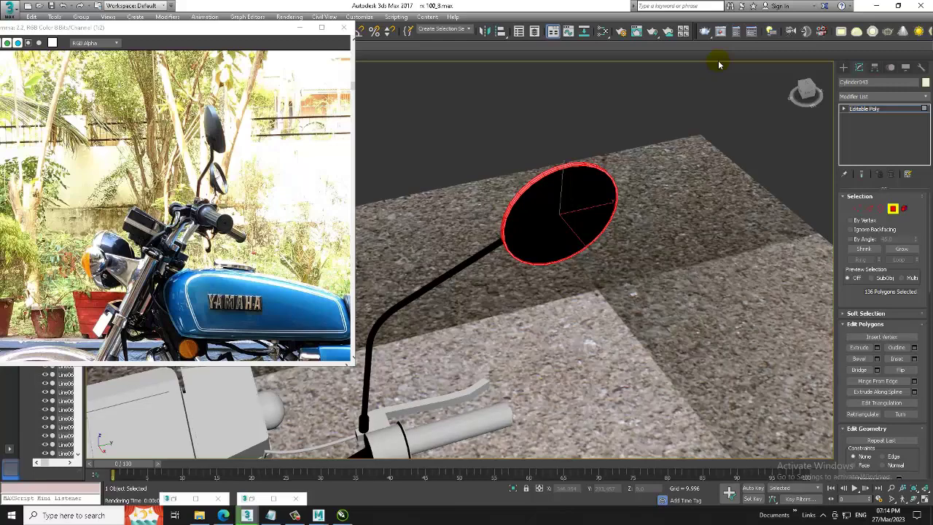
key("m")
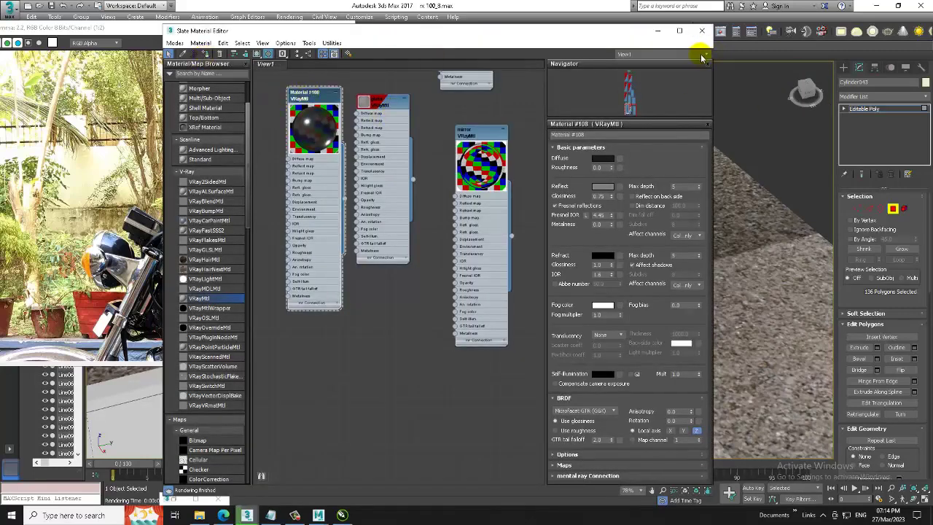
left_click(655, 33)
mouse_move(733, 88)
middle_mouse_down("alt")
mouse_move(561, 229)
mouse_move(615, 257)
mouse_move(527, 274)
mouse_move(585, 294)
middle_mouse_up("alt")
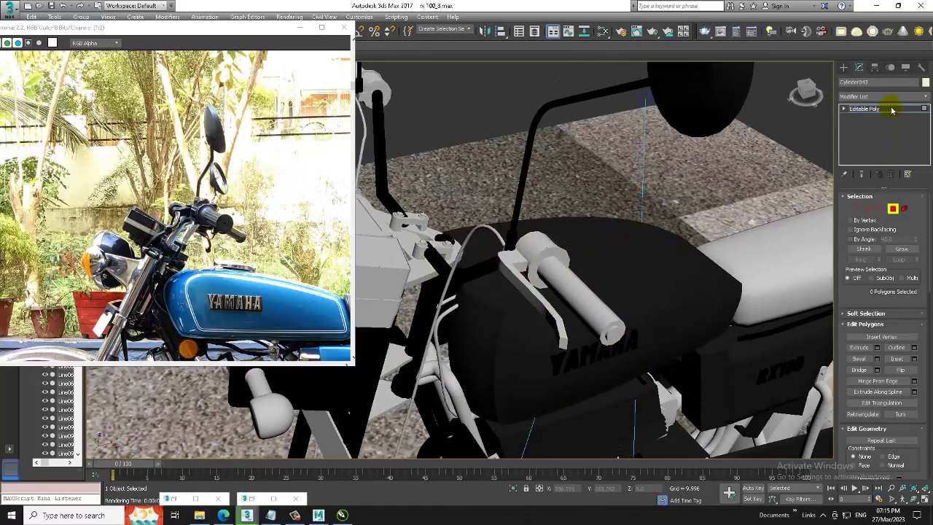
Step: Select the handlebar grip, turn on Edged Faces with F4, and enter Polygon mode
left_click(747, 218)
left_click(542, 295)
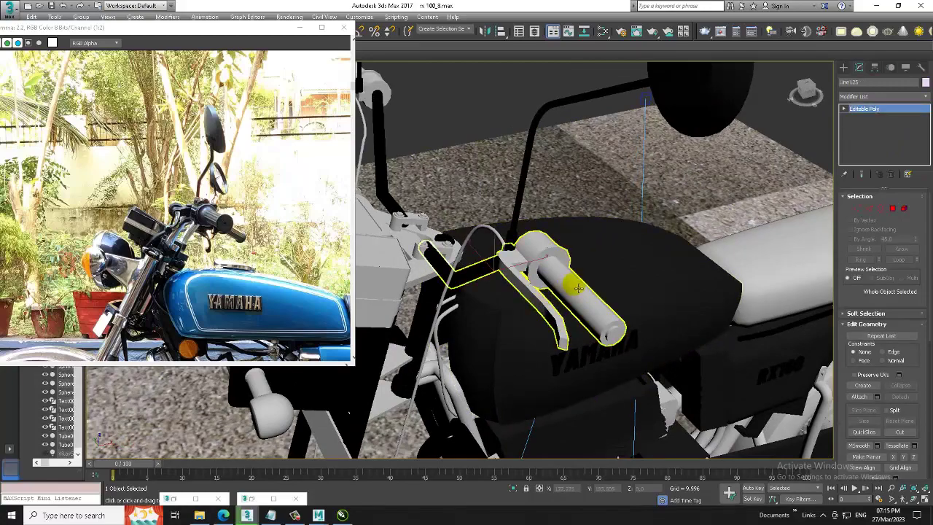
middle_click_drag(542, 295, 586, 283, "alt")
key("F4")
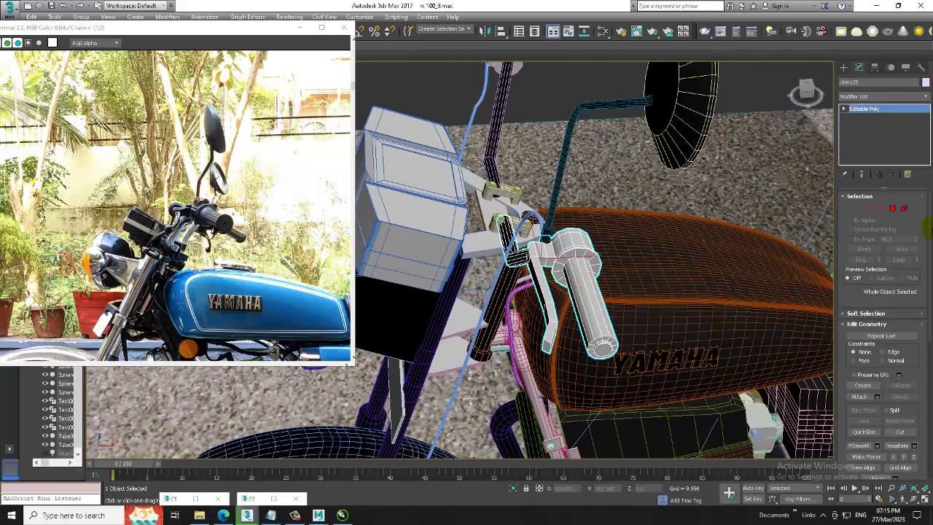
left_click(892, 210)
Step: Orbit and zoom to a side view of the tank, seat and engine
middle_click_drag(616, 329, 634, 265, "alt")
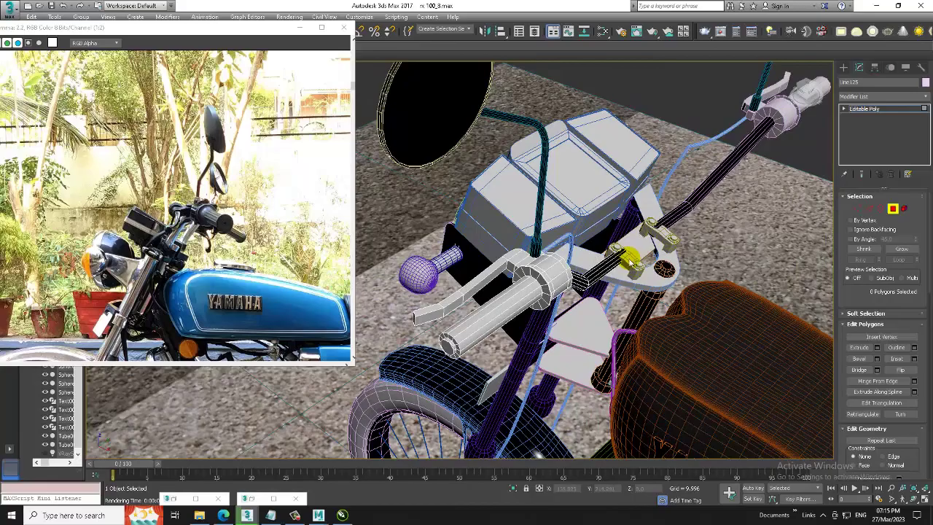
middle_click_drag(712, 290, 611, 248, "alt")
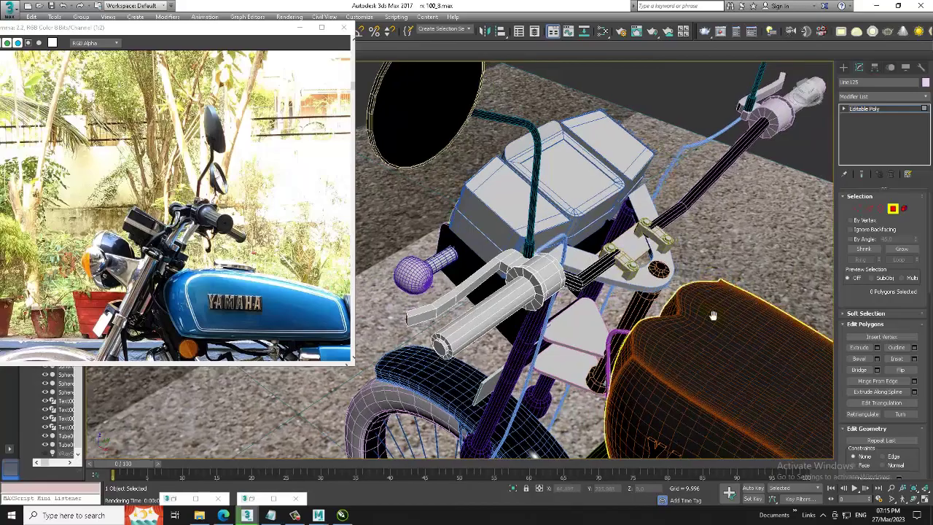
scroll(612, 250, "up", 2)
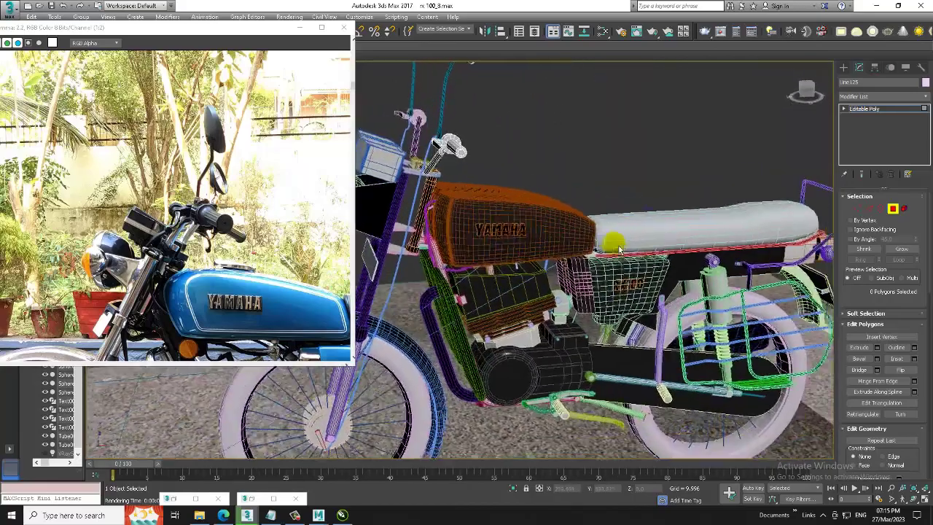
scroll(613, 253, "up", 1)
scroll(617, 259, "up", 2)
scroll(620, 266, "up", 3)
scroll(621, 267, "down", 4)
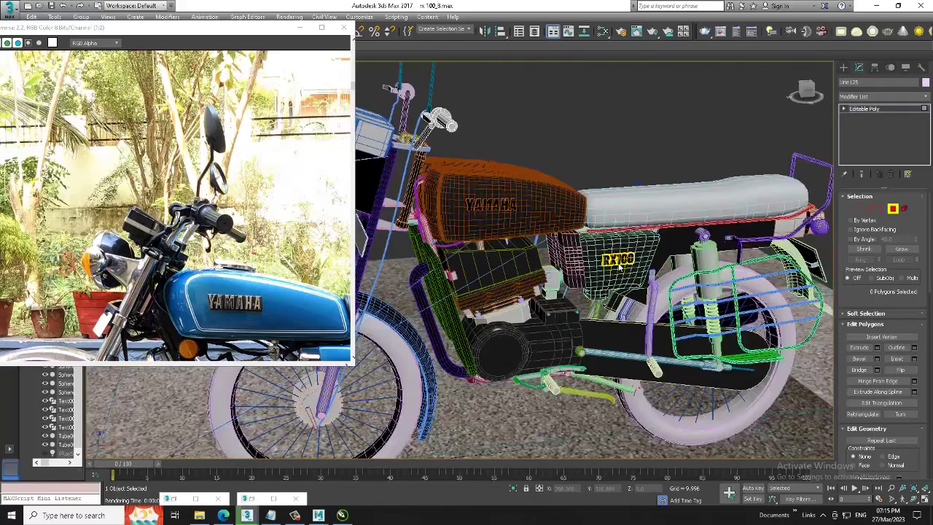
scroll(570, 291, "up", 4)
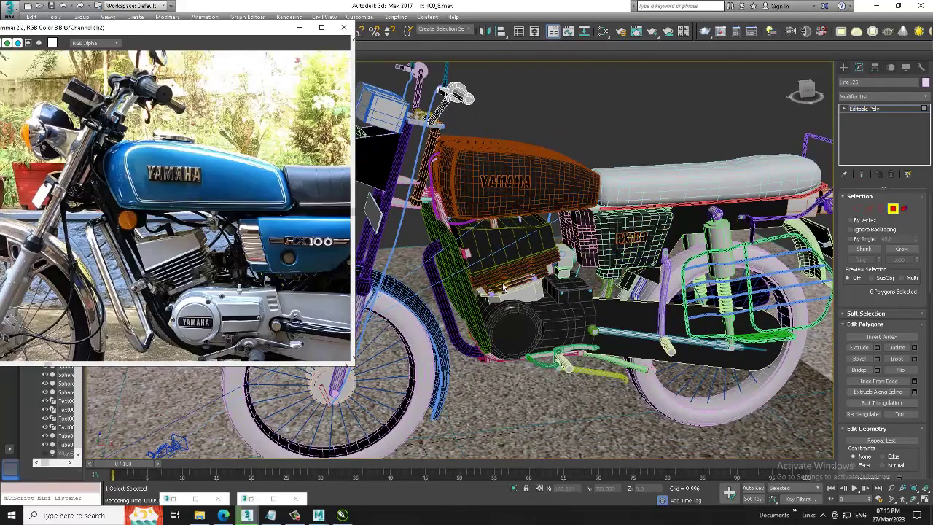
middle_click_drag(510, 291, 582, 286, "alt")
Step: Select the rear axle bar, chain guard and nearby rear parts, then open their materials in Slate
scroll(582, 286, "up", 3)
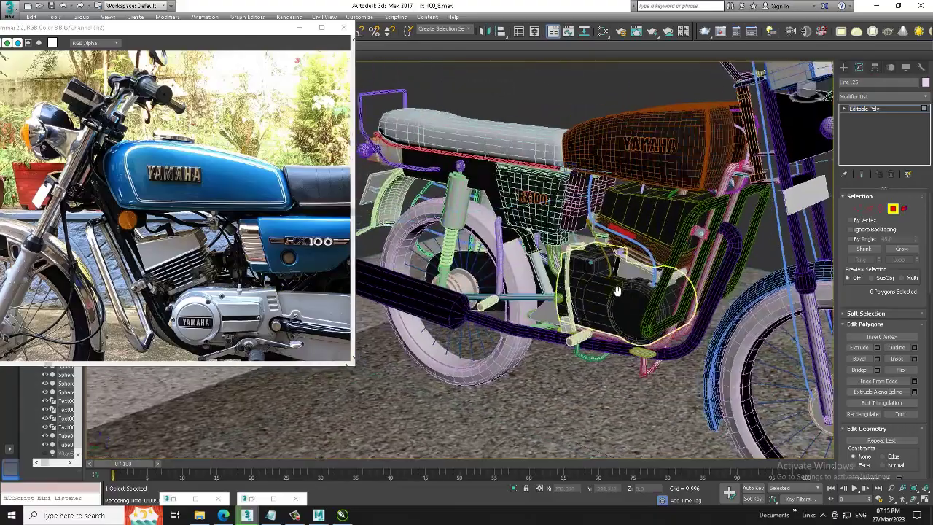
left_click(581, 286)
left_click(207, 299)
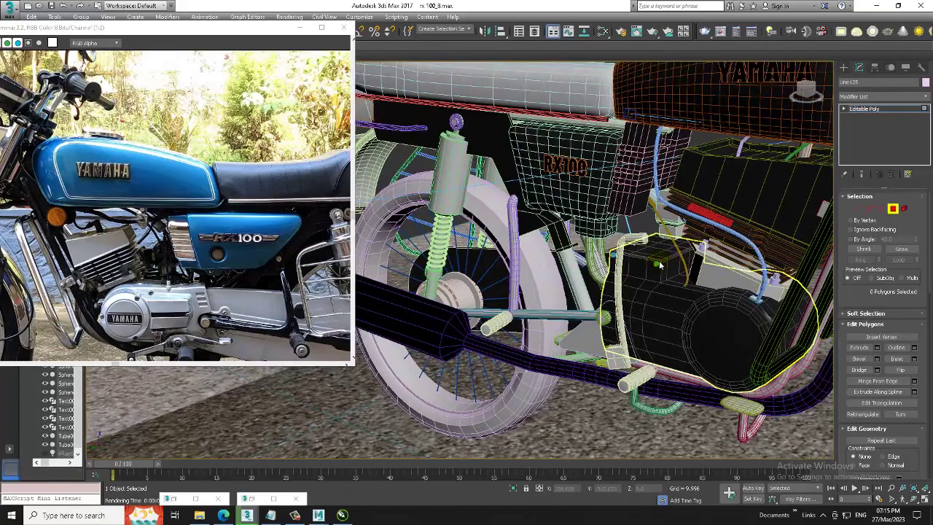
middle_click_drag(643, 263, 606, 262, "alt")
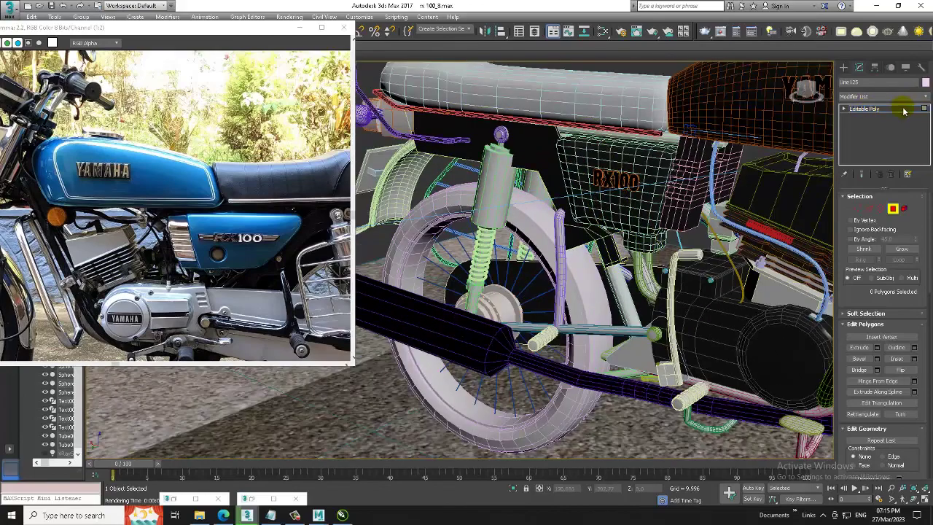
left_click(863, 108)
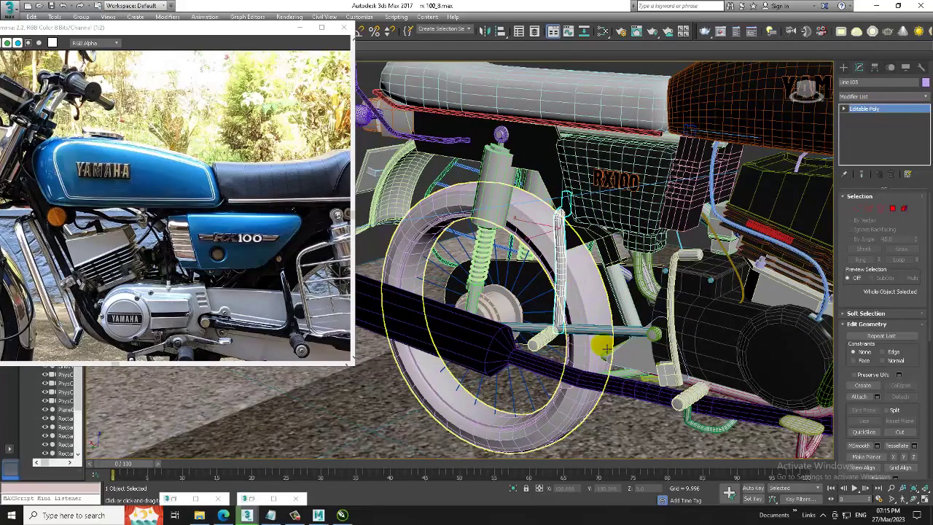
left_click(495, 326, "ctrl")
middle_click_drag(620, 306, 605, 306, "alt")
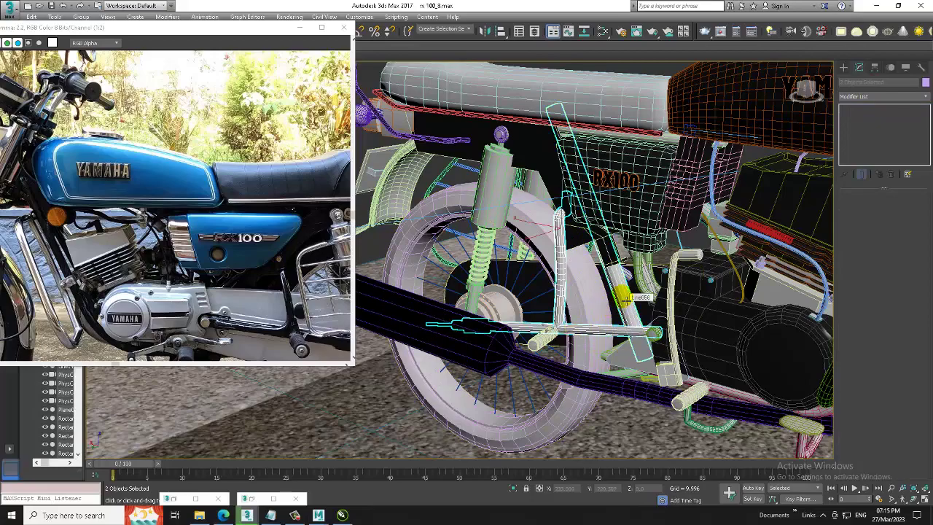
left_click(641, 295, "ctrl")
mouse_move(681, 295)
middle_mouse_down("alt")
mouse_move(550, 275)
mouse_move(510, 266)
mouse_move(506, 255)
middle_mouse_up("alt")
scroll(498, 263, "up", 3)
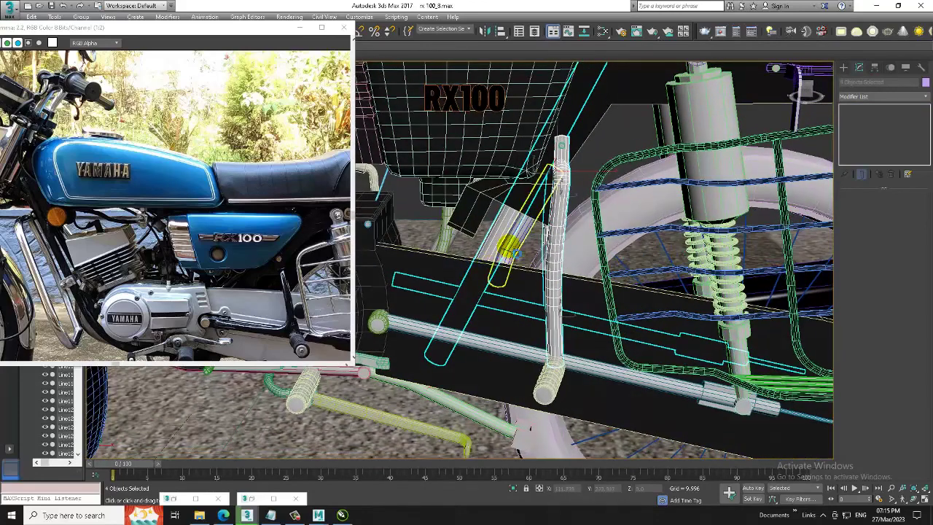
key("m")
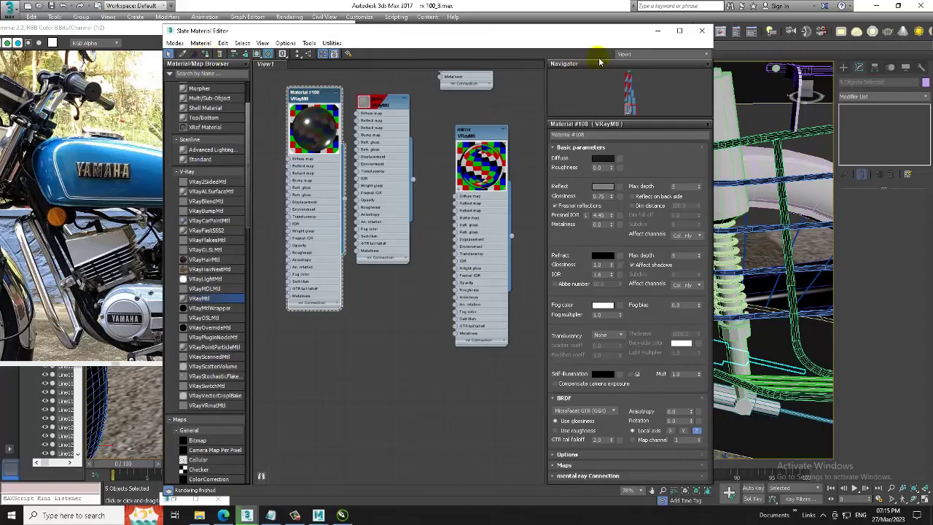
Step: Put the material editor away and select the rear shock absorber
left_click(658, 31)
left_click(667, 132)
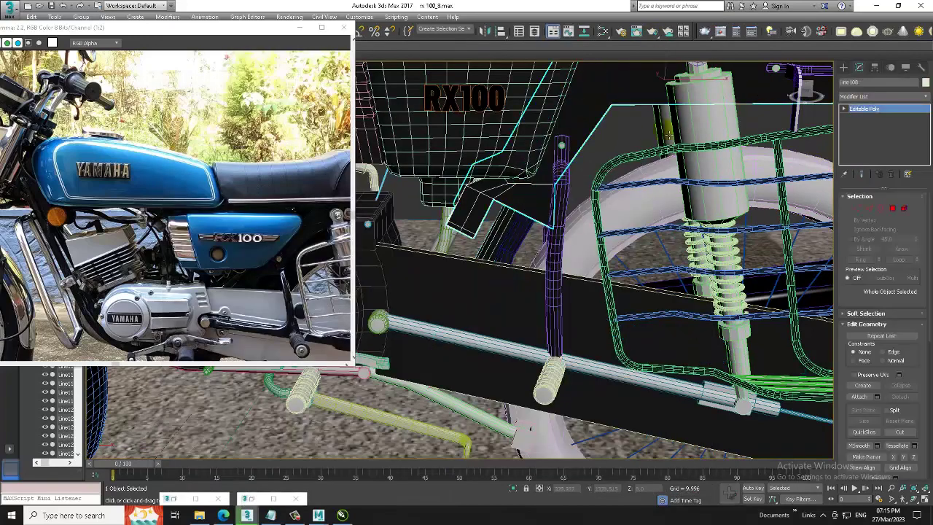
left_click(608, 140)
mouse_move(608, 140)
middle_mouse_down("alt")
mouse_move(743, 183)
mouse_move(619, 142)
mouse_move(623, 194)
middle_mouse_up("alt")
left_click(619, 124)
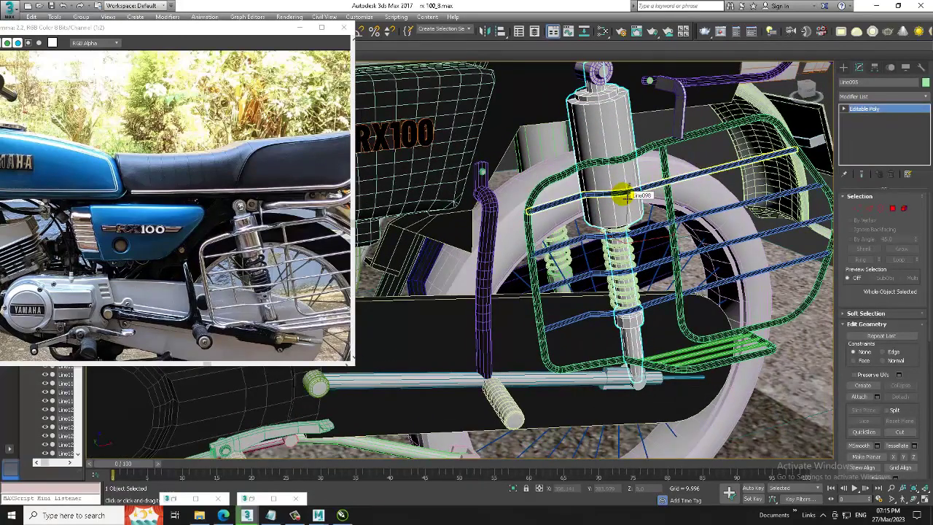
Step: Apply the Metal_2 Chrome material to the selected rear shock body
key("m")
middle_click_drag(406, 287, 329, 216)
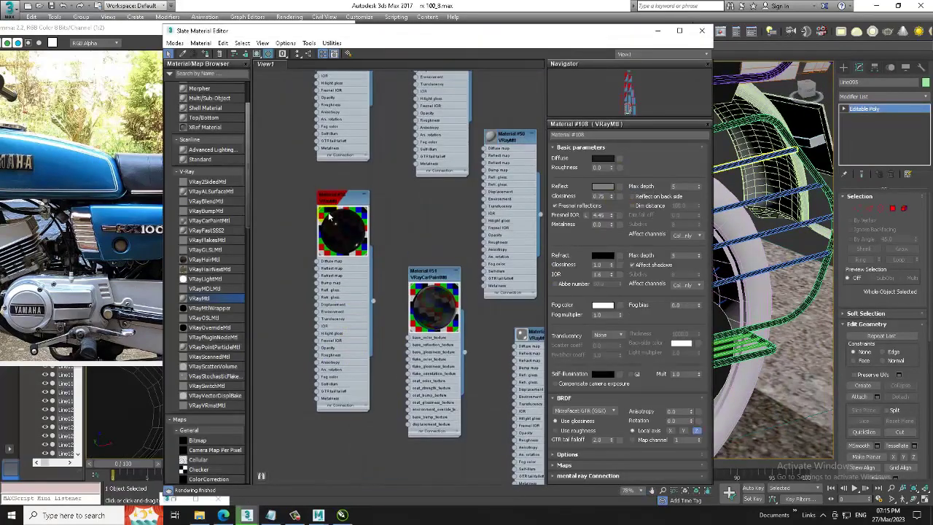
left_click(326, 161)
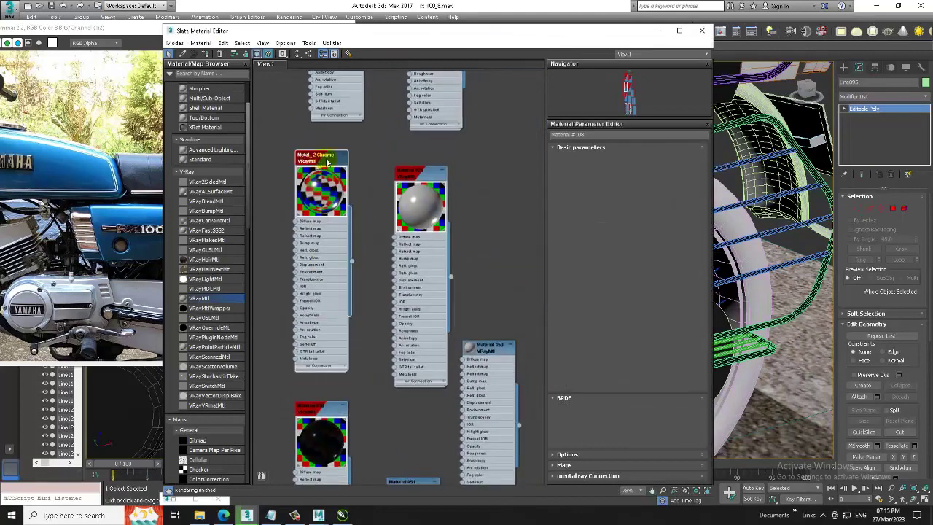
double_click(326, 161)
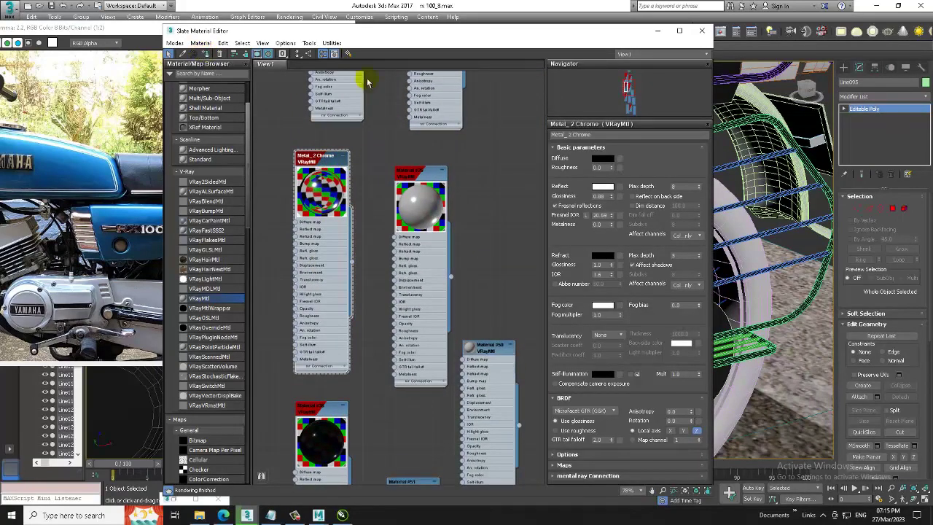
left_click(657, 31)
scroll(794, 161, "up", 2)
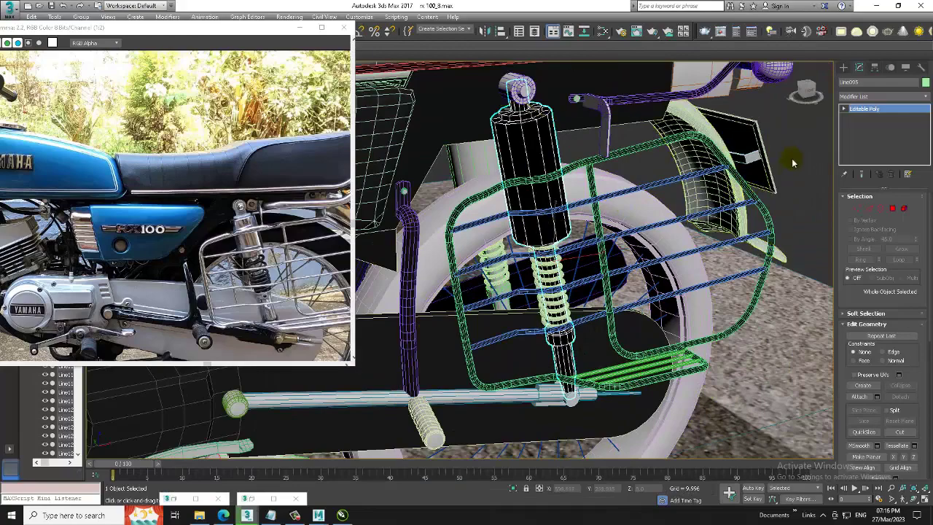
Step: Select the rear shock spring and rename Material #108 to metal_1
scroll(547, 227, "up", 3)
scroll(546, 227, "up", 2)
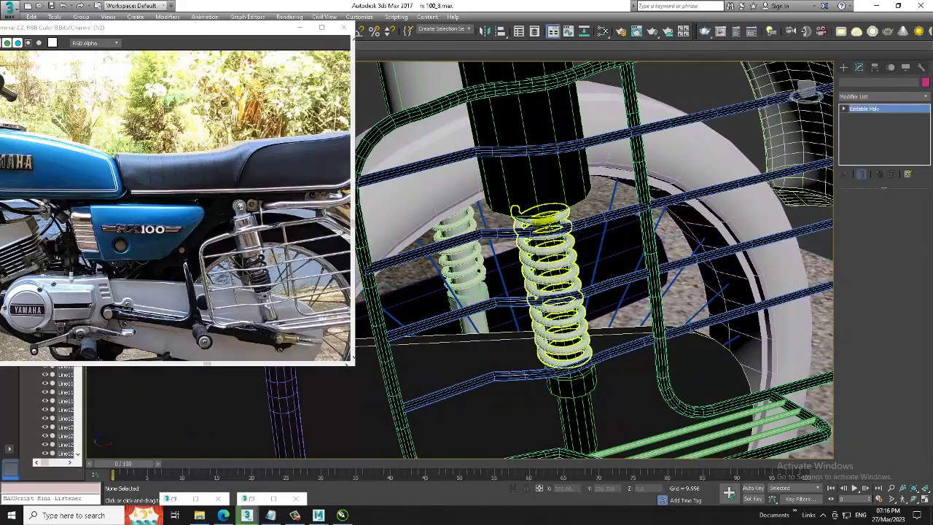
left_click(546, 227)
key("m")
mouse_move(408, 344)
middle_mouse_down()
mouse_move(381, 236)
mouse_move(348, 279)
middle_mouse_up()
double_click(310, 241)
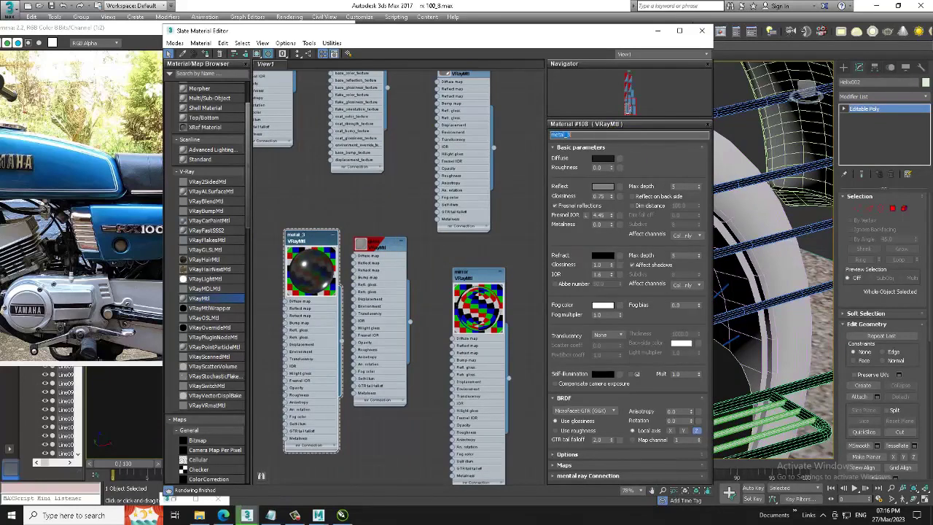
left_click(204, 54)
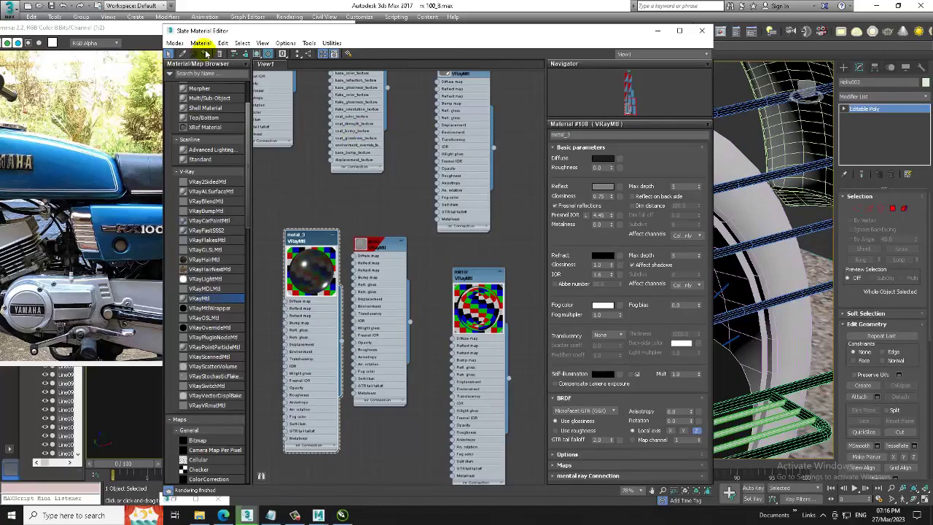
Step: Put the material editor away and orbit to a wider view of wheel and rack
left_click(658, 30)
scroll(671, 194, "up", 2)
middle_click_drag(670, 218, 661, 272, "alt")
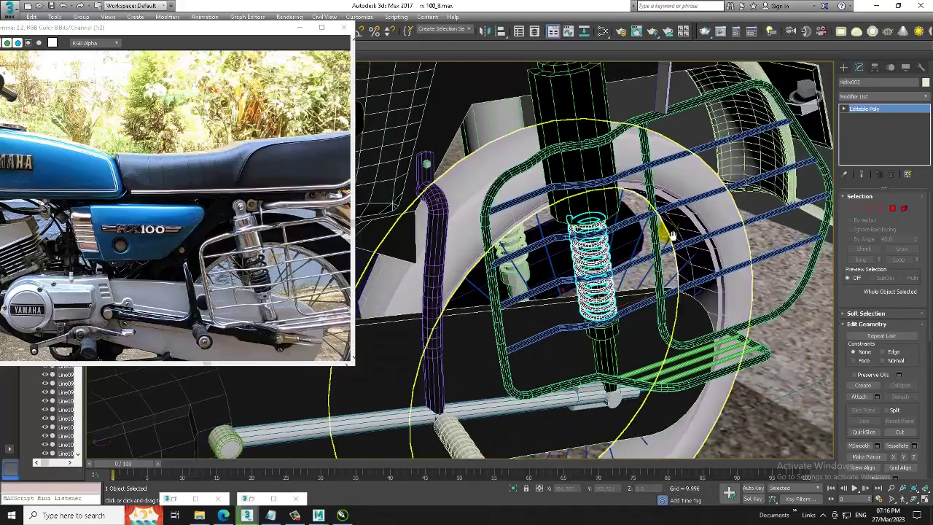
Step: Render the rear shock, rack and side panel view with V-Ray, then zoom into the image
key("shift+q")
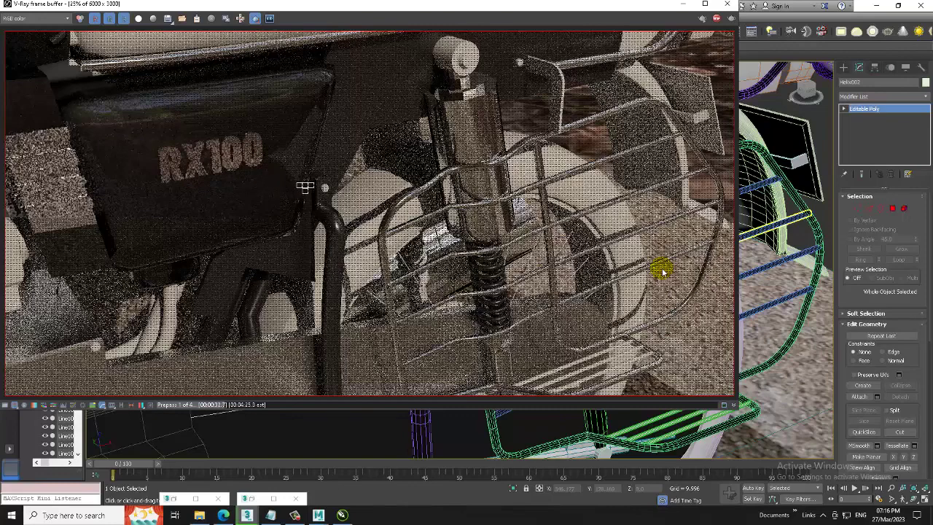
scroll(473, 241, "up", 2)
scroll(591, 258, "up", 1)
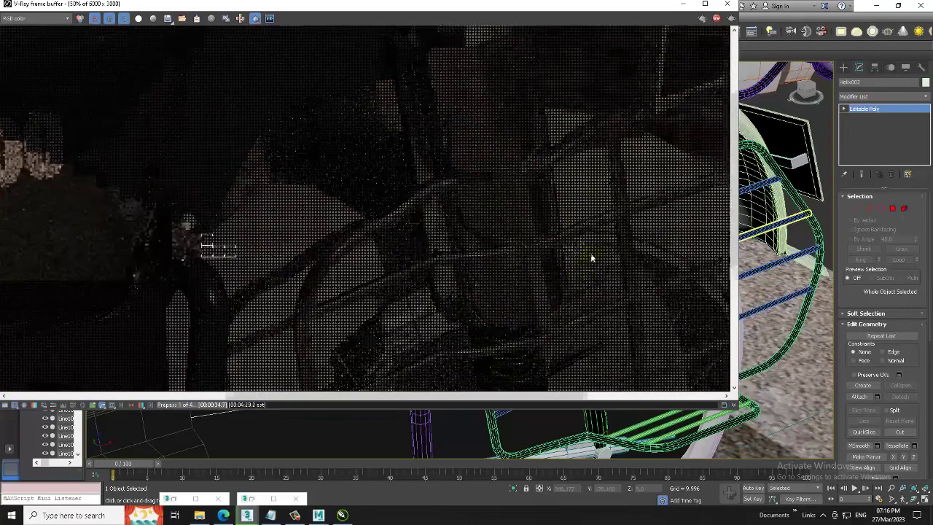
scroll(591, 257, "up", 1)
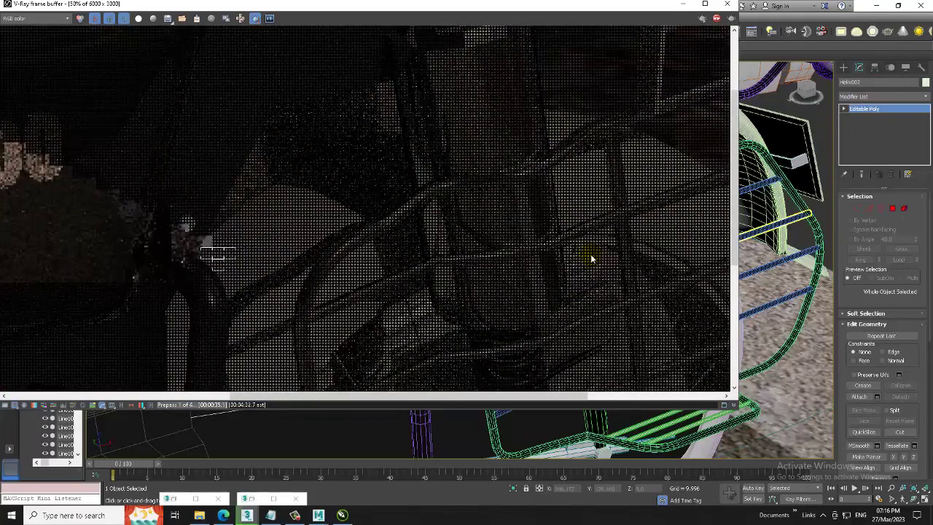
Step: Close the render, review the Metal_2 Chrome settings, then select the shock absorber body
left_click(735, 5)
left_click(550, 96)
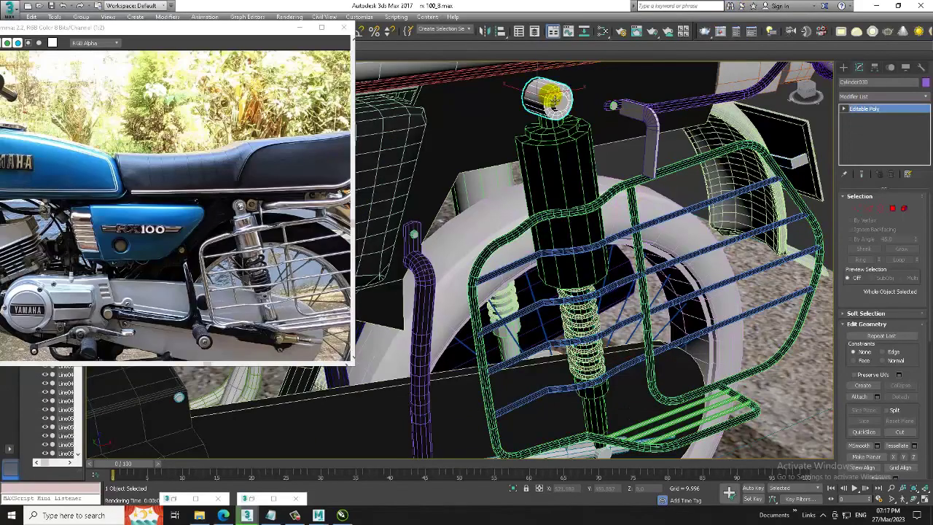
key("m")
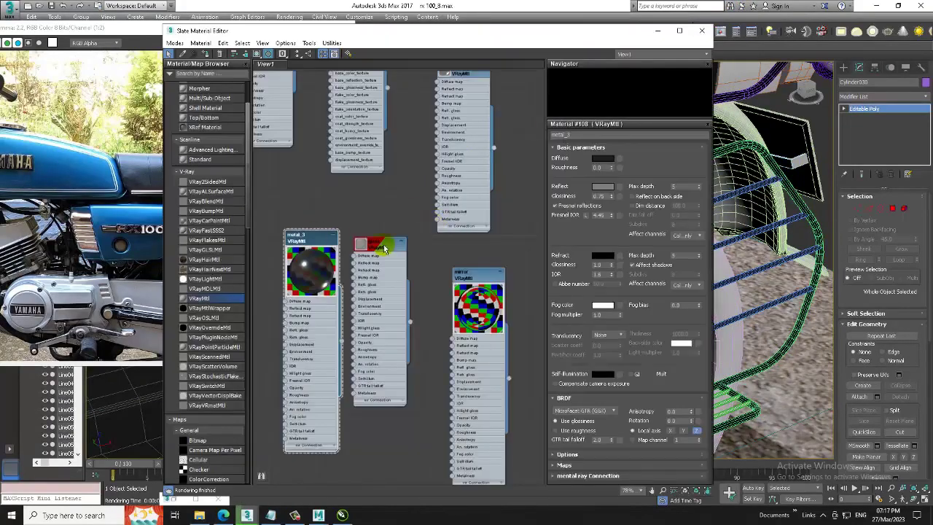
mouse_move(325, 185)
middle_mouse_down()
mouse_move(402, 246)
mouse_move(381, 318)
mouse_move(386, 145)
middle_mouse_up()
double_click(386, 139)
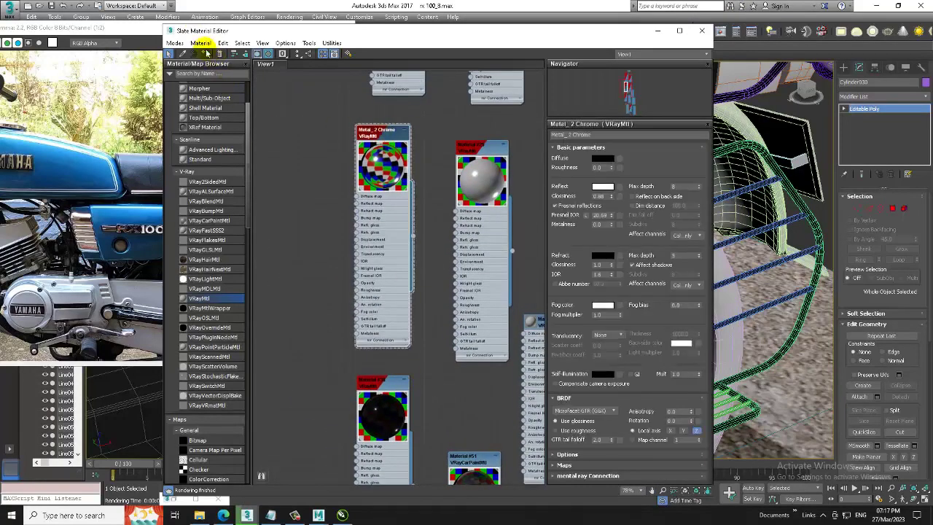
left_click(657, 31)
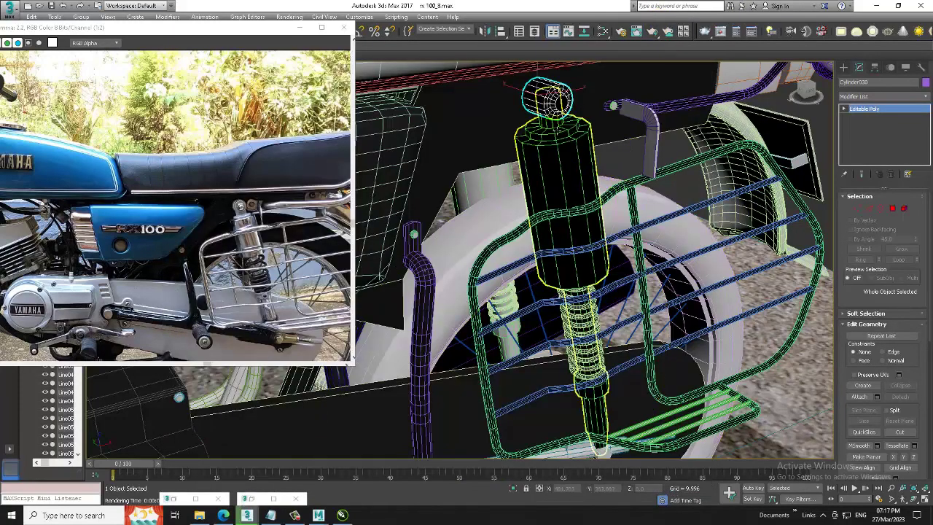
left_click(569, 151)
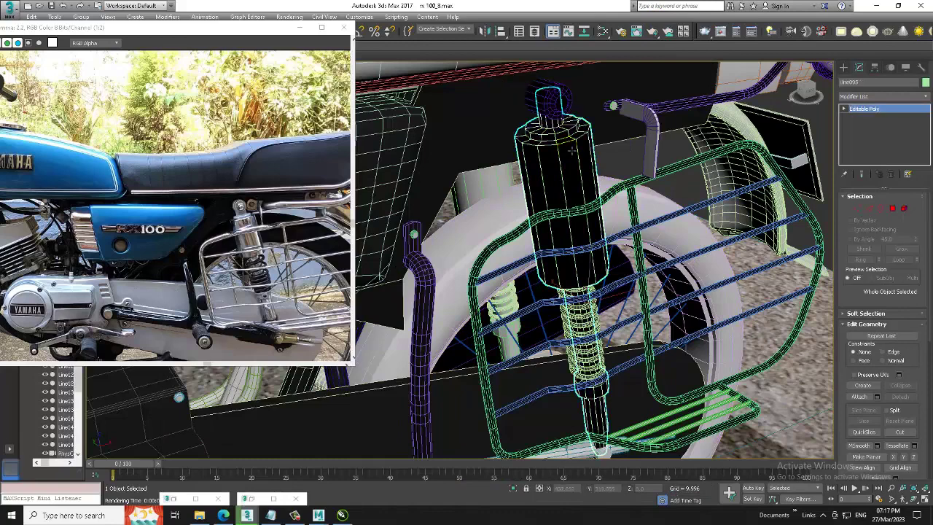
Step: Chamfer the top edge loop of the shock body by about 0.245
scroll(573, 150, "up", 3)
key("2")
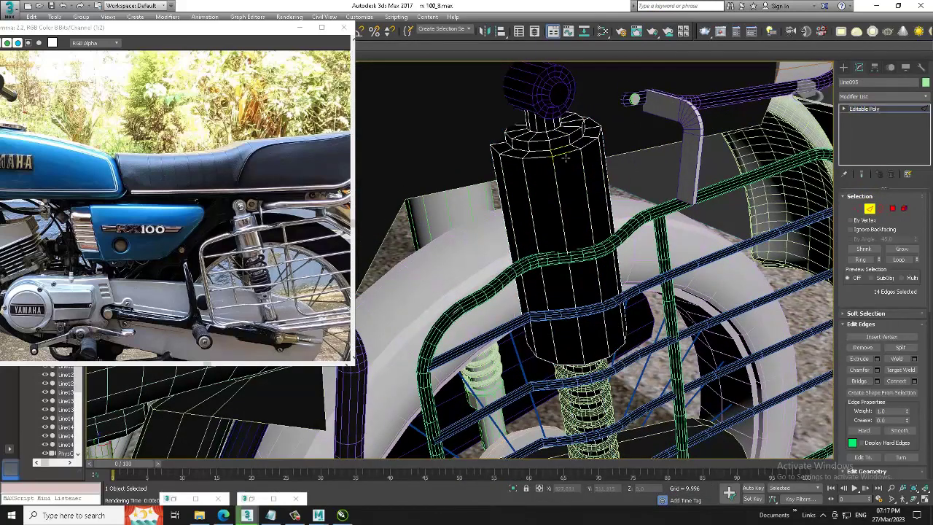
double_click(565, 155)
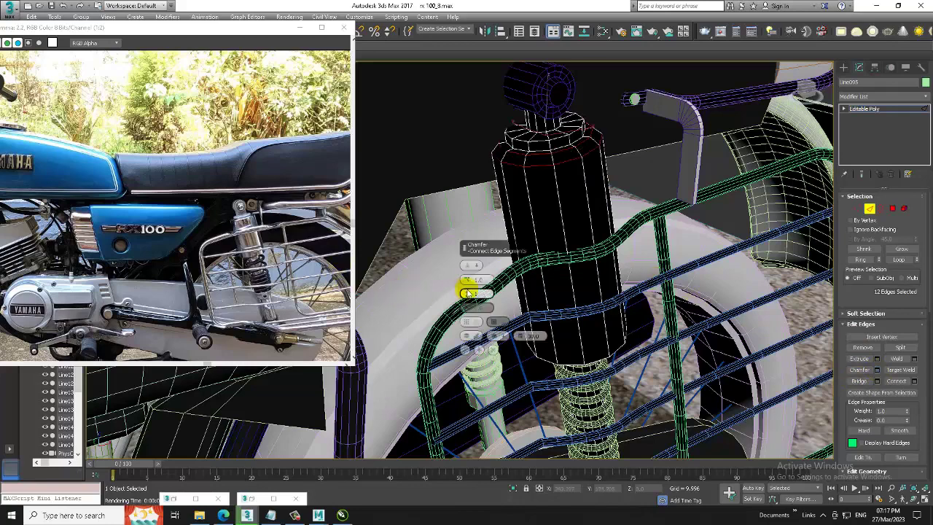
left_click_drag(467, 294, 466, 287)
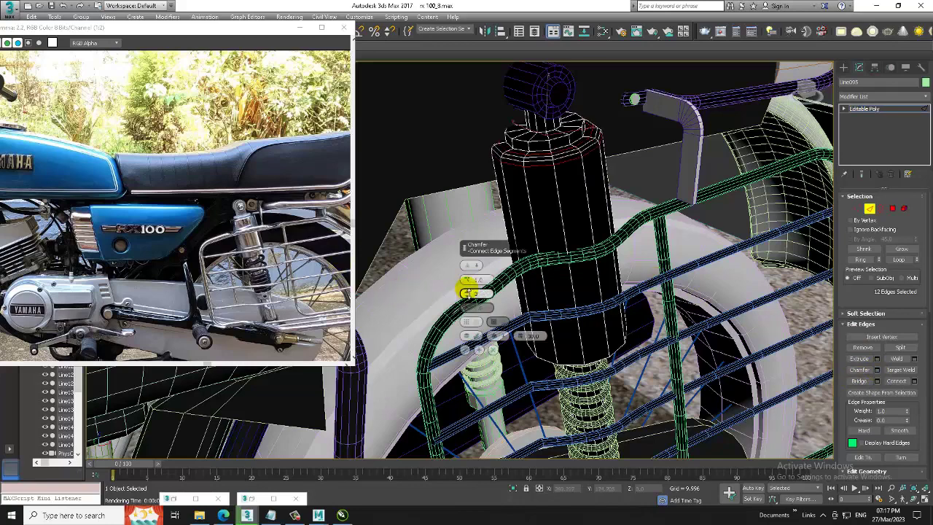
left_click(465, 351)
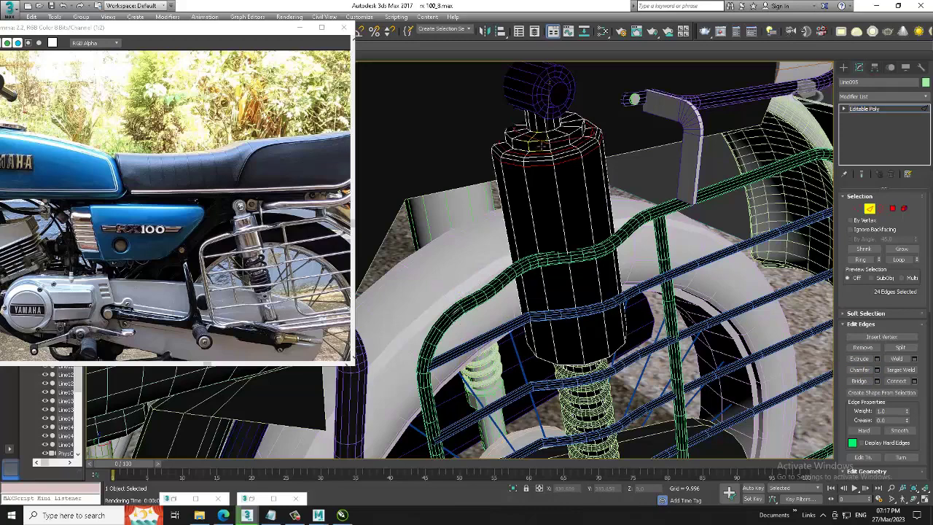
Step: Chamfer the edge loop on the shock cap the same way
double_click(542, 145)
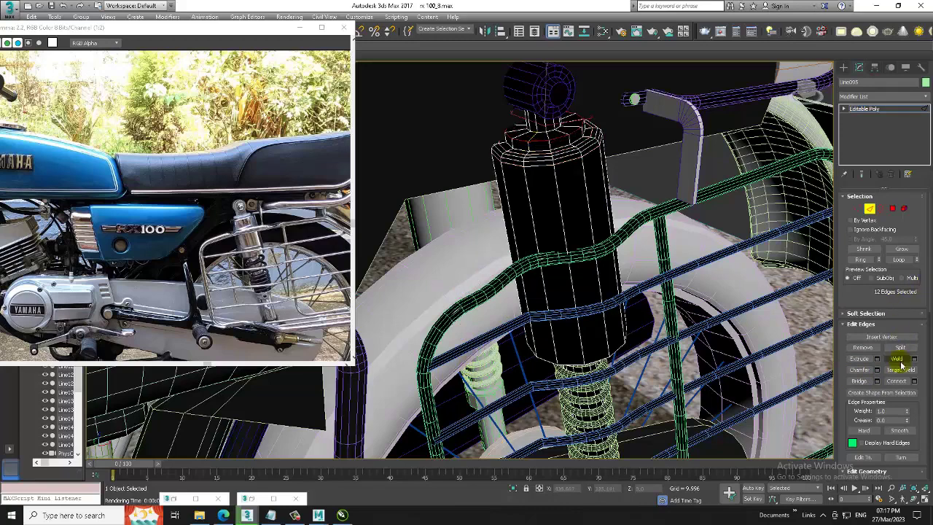
left_click(876, 369)
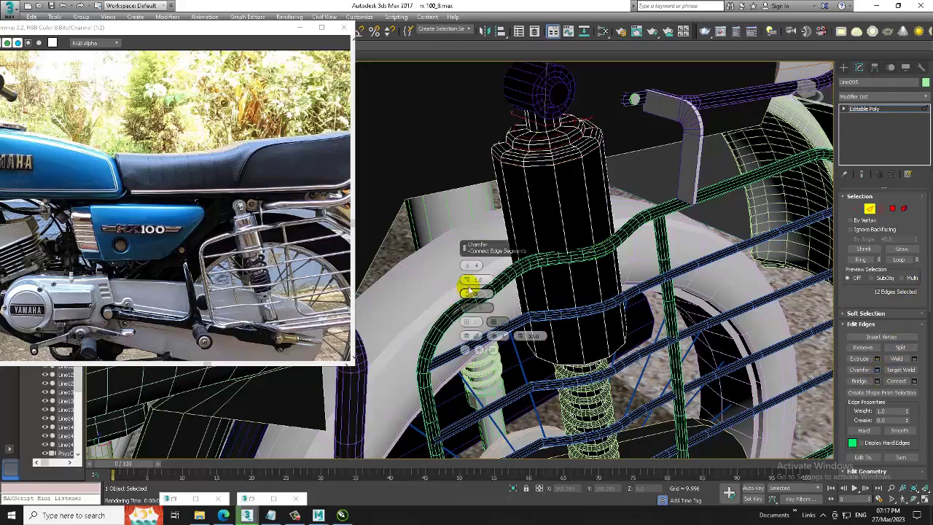
left_click_drag(471, 281, 475, 285)
left_click(466, 349)
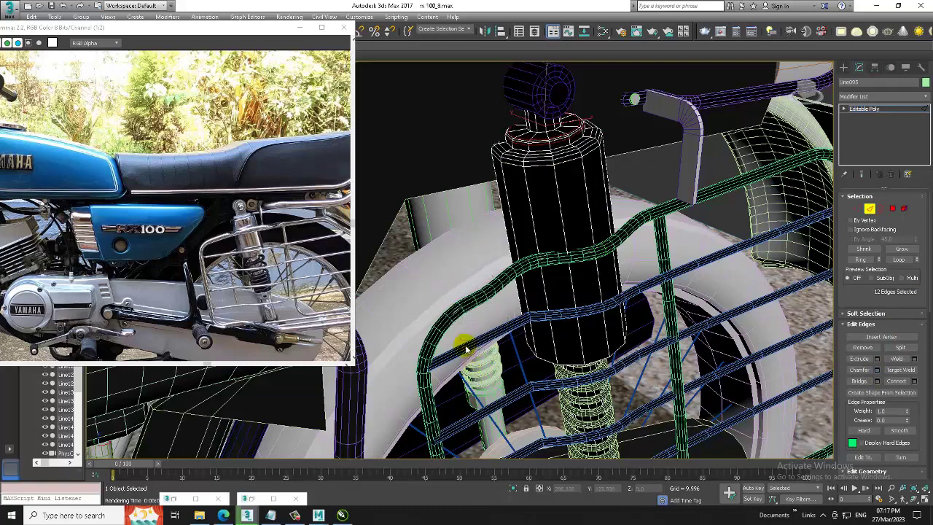
Step: Return to object level and select the shock's top cylinder
left_click(885, 109)
left_click(536, 92)
middle_click_drag(601, 137, 605, 212)
scroll(605, 211, "up", 3)
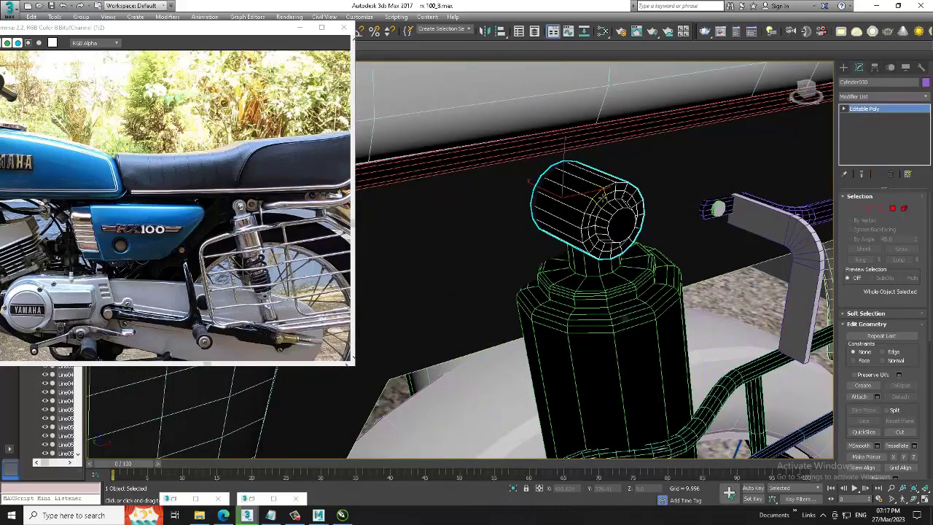
Step: Chamfer the top eye cylinder's front rim loop with amount 0.245 and 2 segments
key("2")
double_click(640, 211)
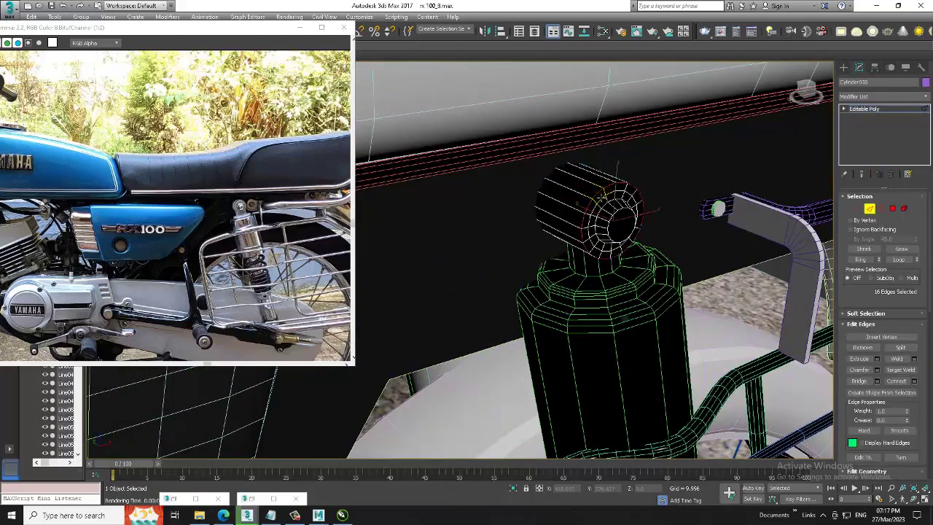
left_click(878, 370)
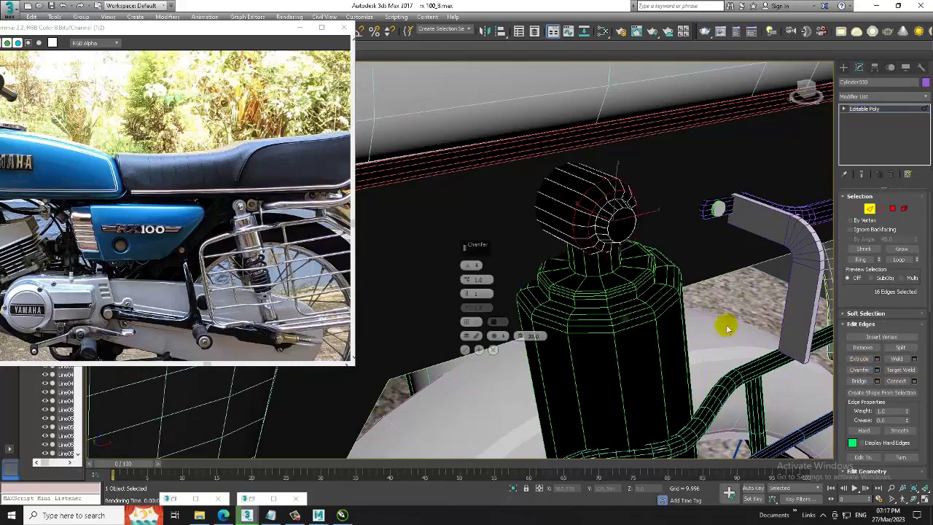
left_click_drag(468, 283, 468, 295)
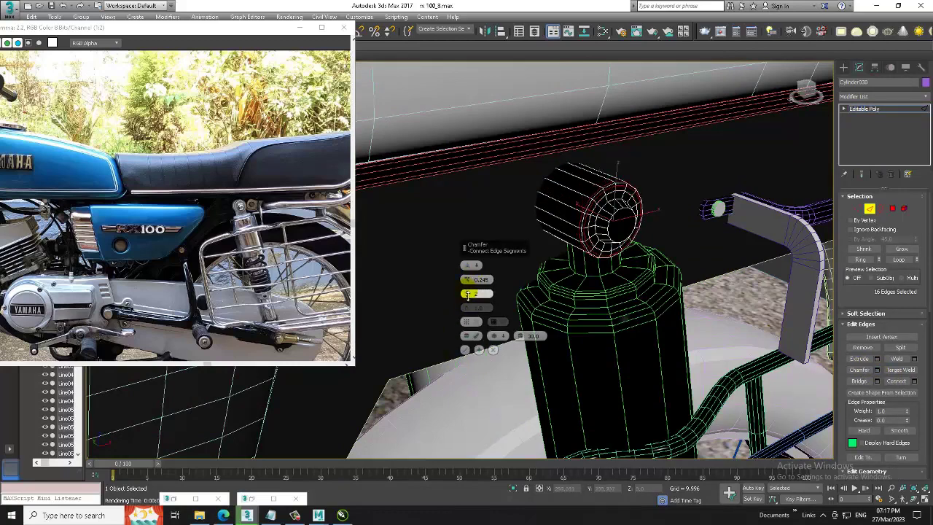
left_click(465, 349)
scroll(634, 285, "down", 4)
scroll(634, 286, "up", 2)
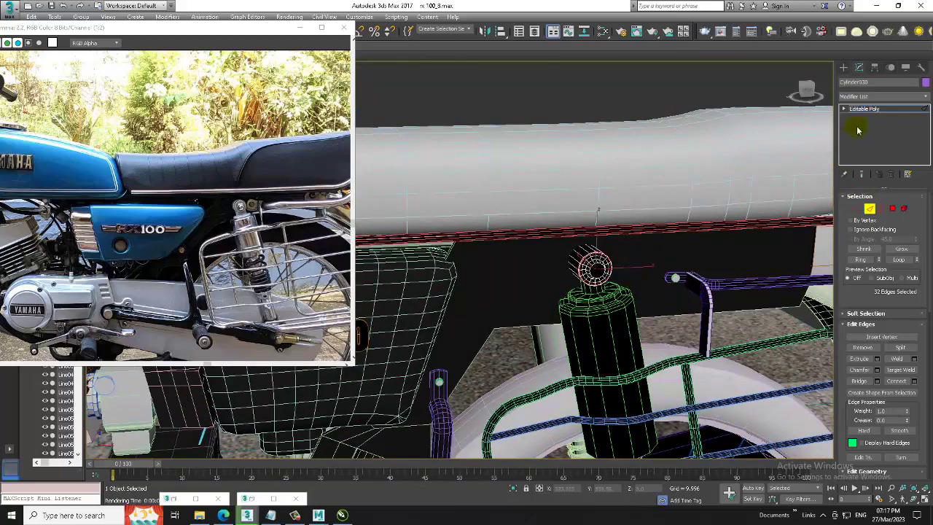
left_click(863, 109)
middle_click_drag(626, 368, 593, 241)
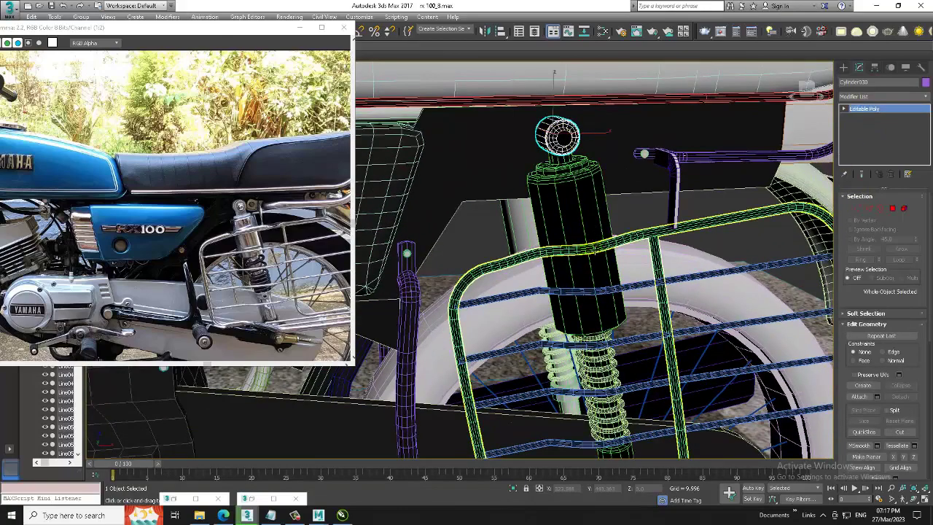
Step: Rotate the end vertex ring of the Line066 rod slightly toward the fender
mouse_move(598, 254)
middle_mouse_down("alt")
mouse_move(674, 228)
mouse_move(656, 255)
mouse_move(678, 284)
middle_mouse_up("alt")
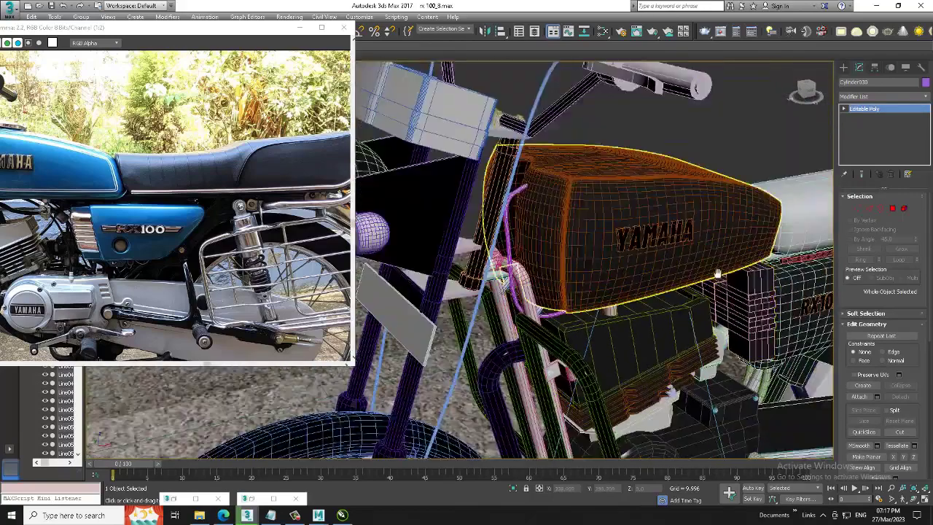
scroll(679, 287, "up", 4)
left_click(688, 274)
scroll(687, 274, "up", 3)
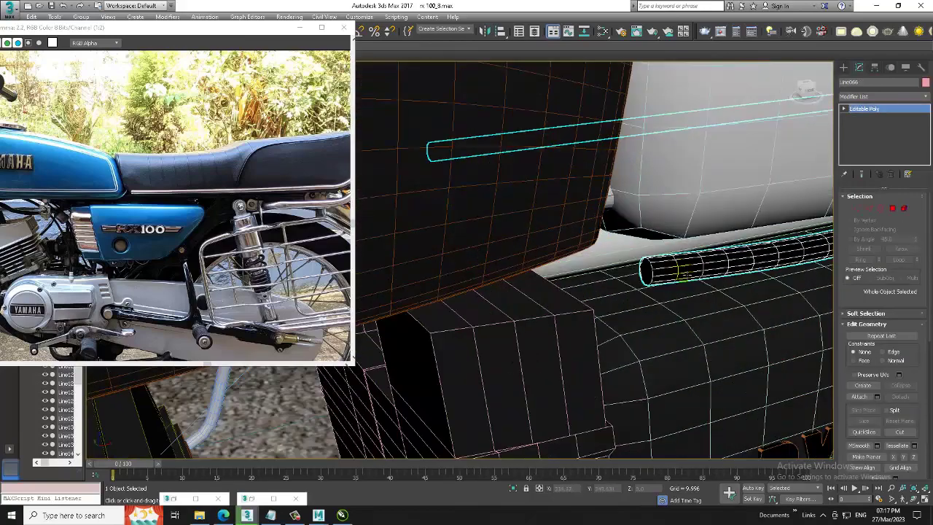
key("1")
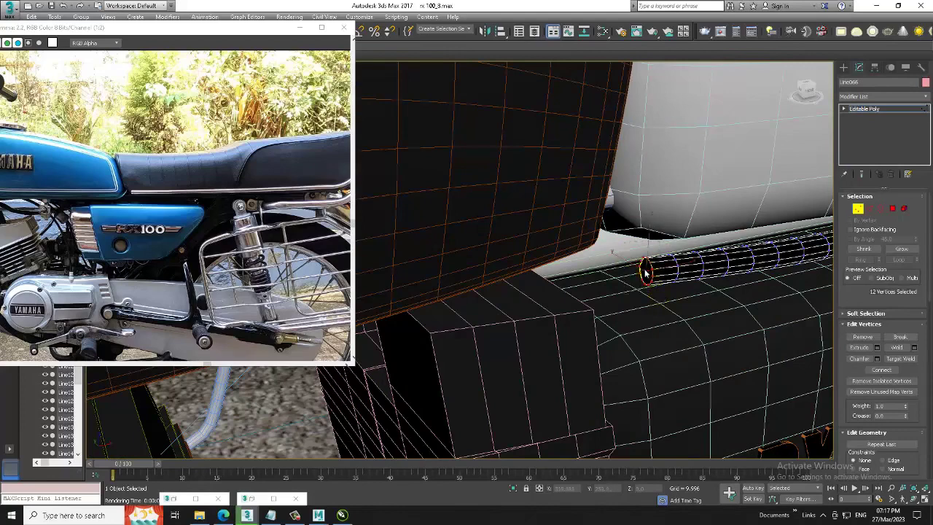
mouse_move(661, 299)
left_mouse_down()
mouse_move(618, 253)
mouse_move(575, 234)
left_mouse_up()
key("e")
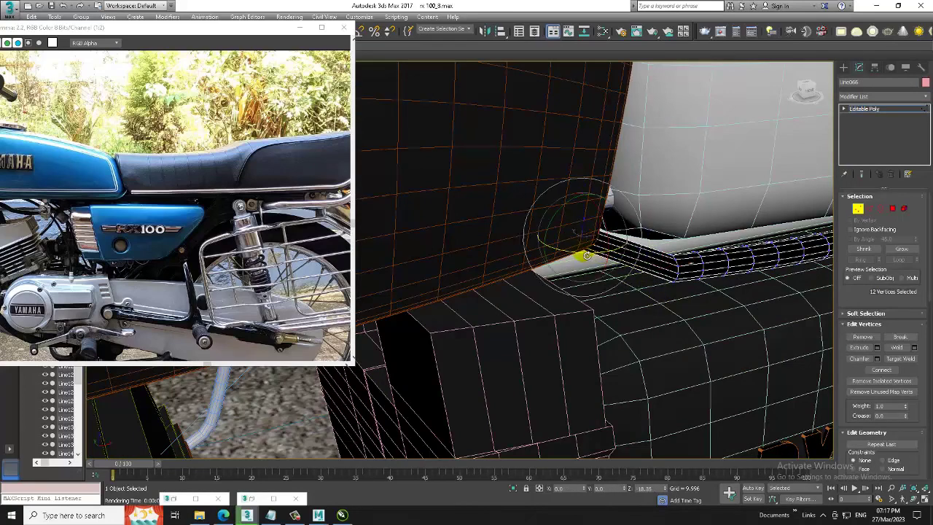
middle_click_drag(605, 256, 633, 315, "alt")
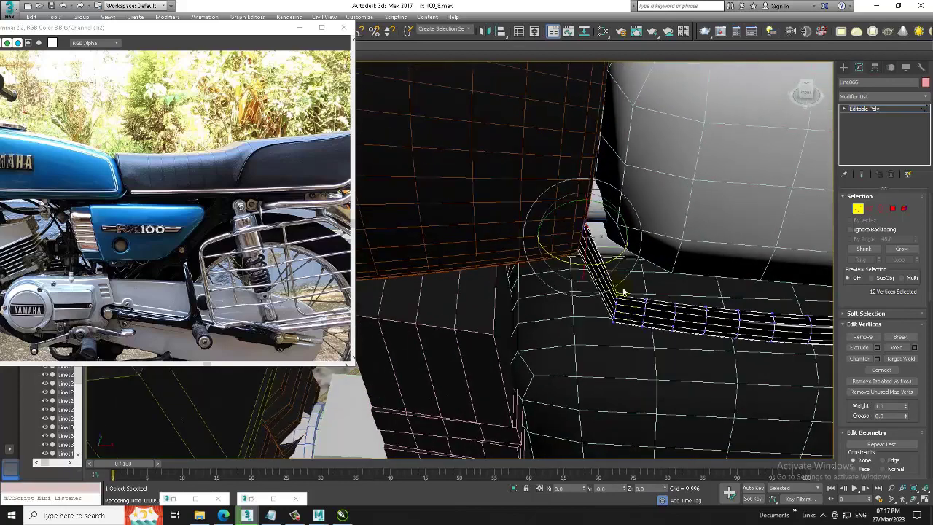
left_click_drag(604, 270, 622, 306)
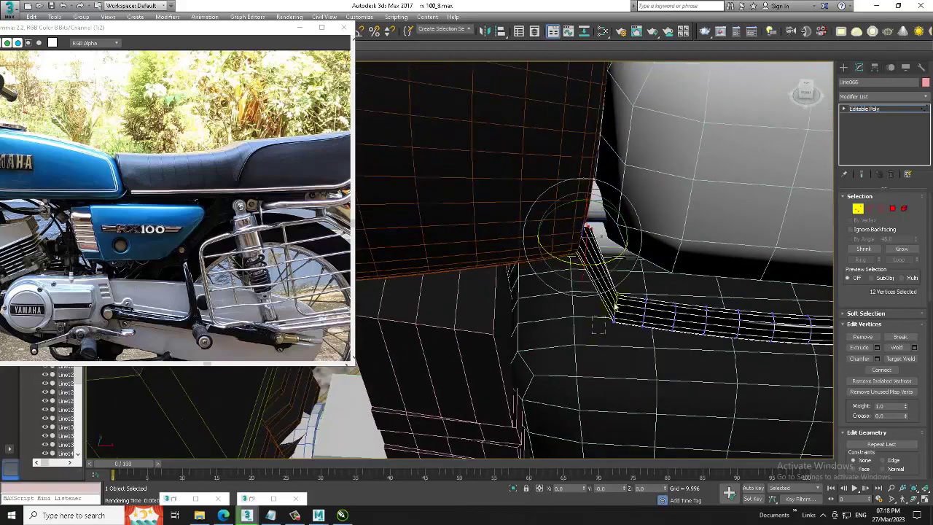
key("w")
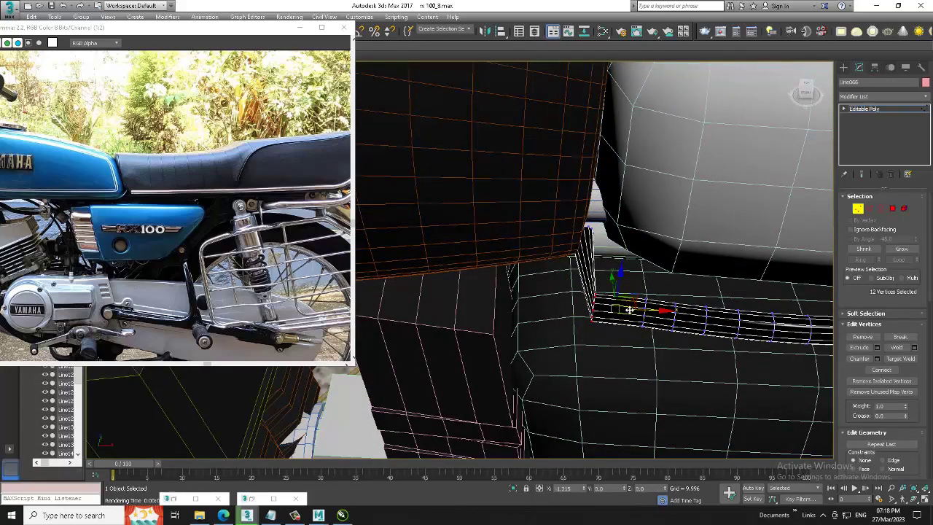
mouse_move(648, 314)
middle_mouse_down("alt")
mouse_move(666, 271)
mouse_move(603, 249)
middle_mouse_up("alt")
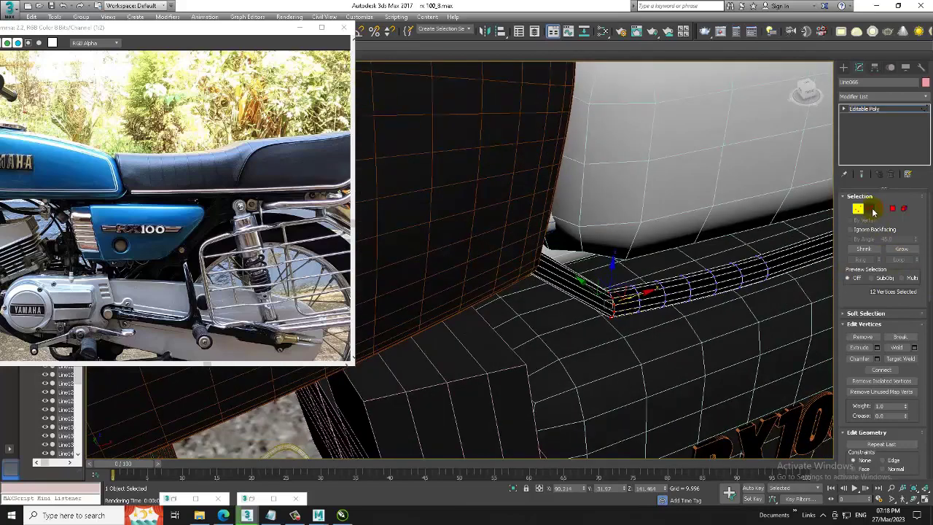
Step: Connect the rail's edge ring twice to add two new edge loops
left_click(869, 209)
double_click(565, 302)
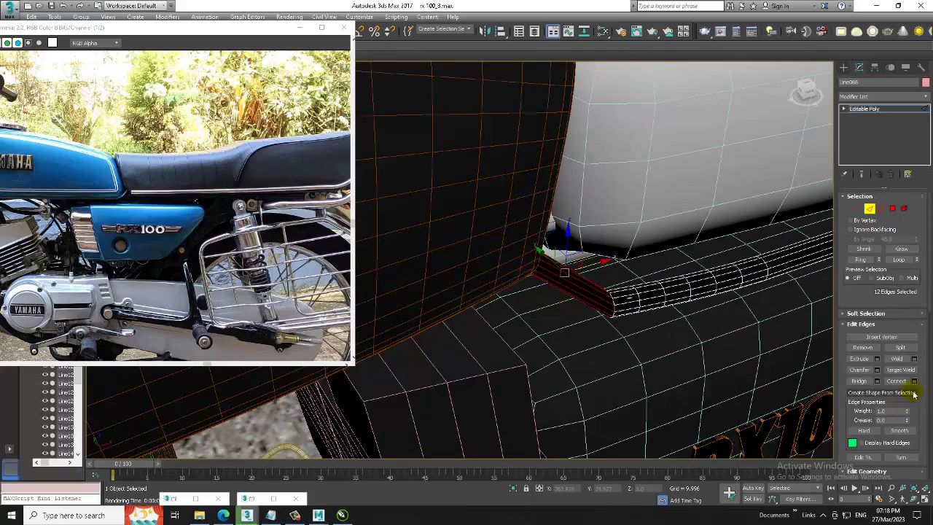
left_click(912, 380)
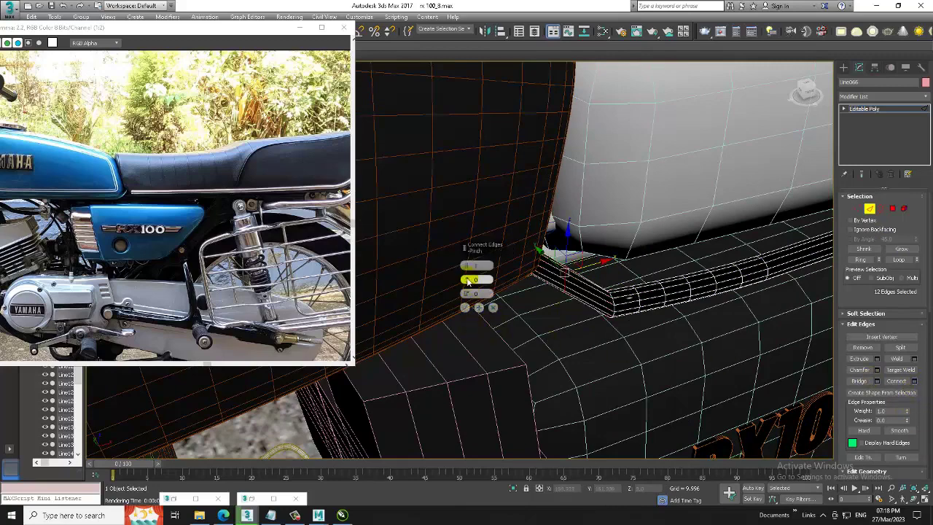
left_click(465, 307)
middle_click_drag(466, 313, 481, 321, "alt")
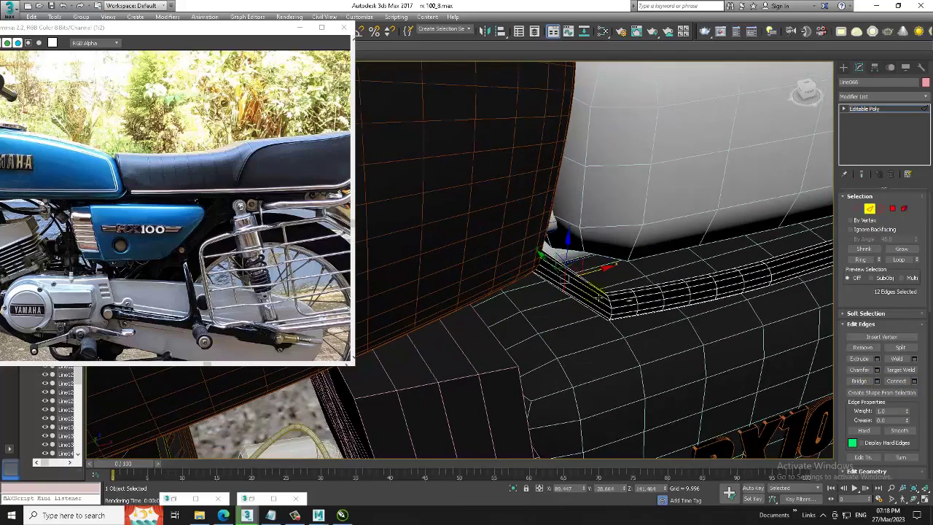
left_click(912, 381)
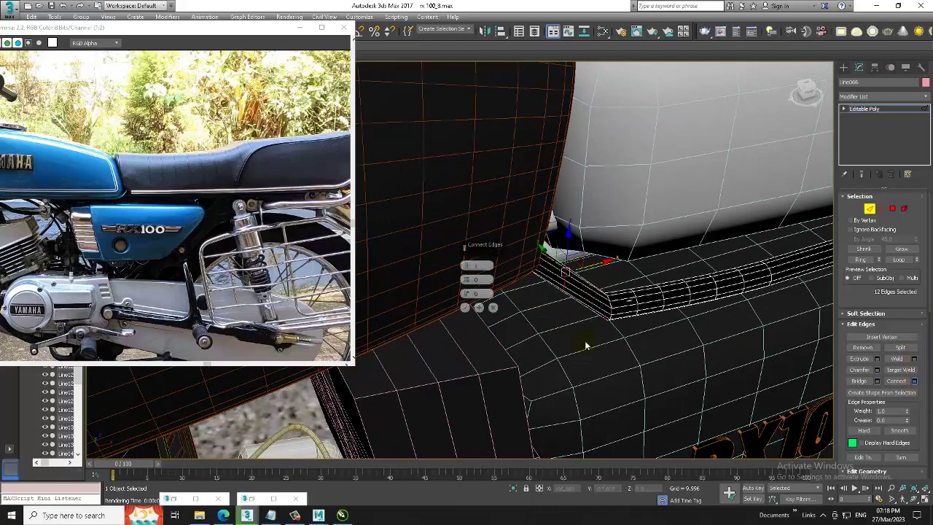
left_click(465, 307)
middle_click_drag(466, 310, 551, 328, "alt")
Step: Select the rail's upper vertex rings using a temporary wireframe view
key("1")
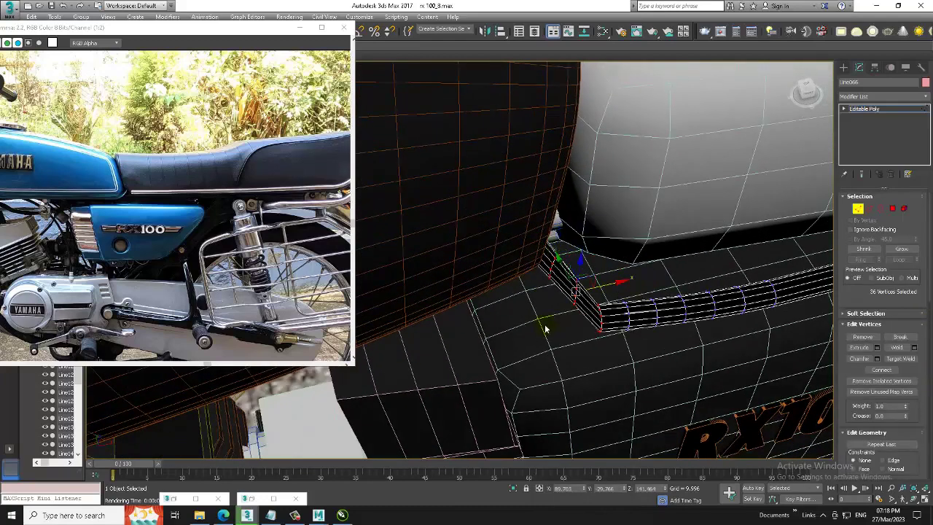
key("F3")
middle_click_drag(575, 266, 556, 271, "alt")
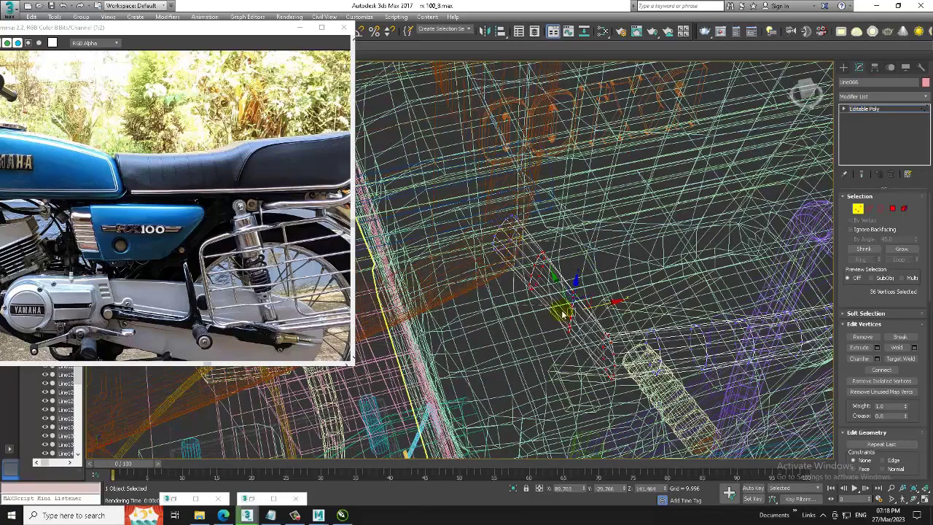
left_click_drag(585, 357, 556, 290)
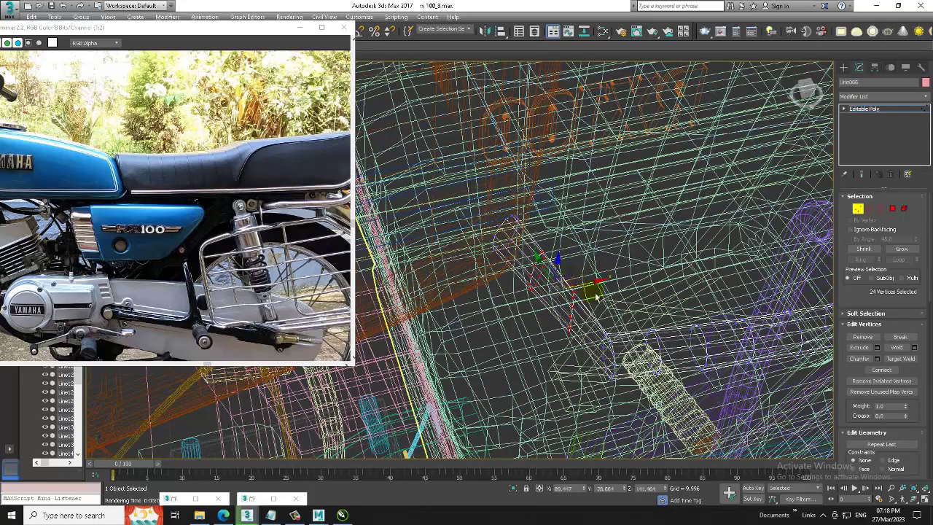
mouse_move(596, 295)
middle_mouse_down("alt")
mouse_move(542, 280)
mouse_move(616, 306)
mouse_move(607, 228)
mouse_move(620, 272)
middle_mouse_up("alt")
key("F3")
scroll(610, 262, "down", 3)
Step: Clear the vertex selection and return to object level facing the bike's rear
scroll(620, 272, "up", 2)
left_click(620, 272)
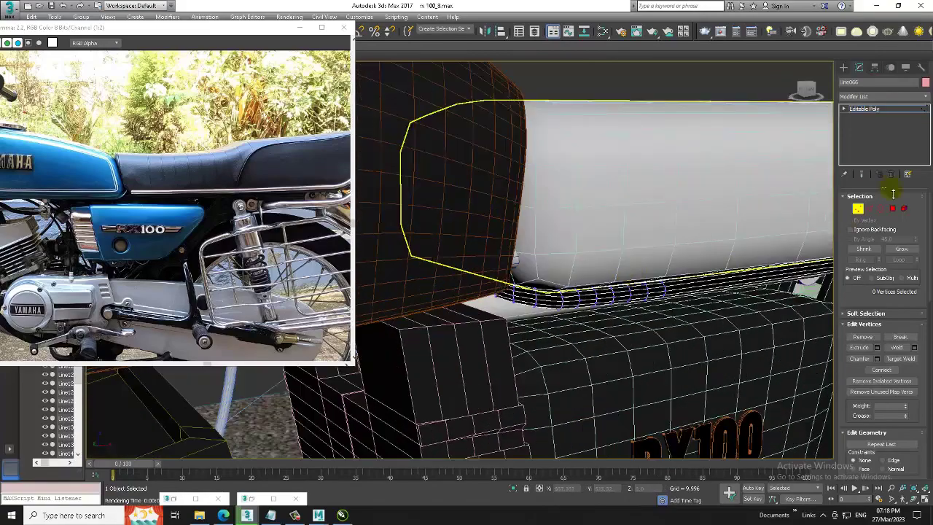
left_click(878, 109)
mouse_move(830, 145)
middle_mouse_down("alt")
mouse_move(587, 248)
mouse_move(608, 257)
mouse_move(578, 256)
mouse_move(568, 233)
mouse_move(671, 272)
middle_mouse_up("alt")
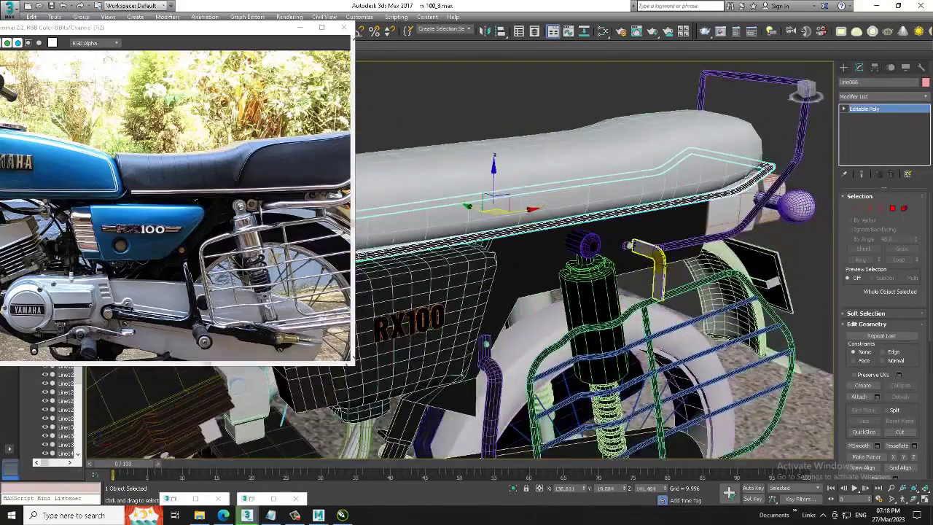
Step: Apply Metal_2 Chrome to the rear bracket and the small cylinder Cylinder037
left_click(663, 266)
scroll(665, 267, "up", 2)
scroll(666, 268, "up", 4)
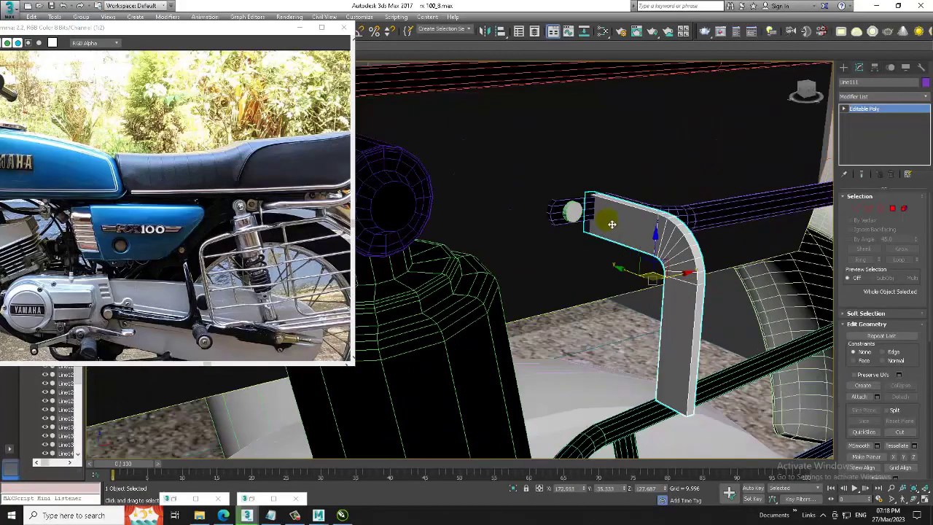
left_click(575, 212, "ctrl")
key("m")
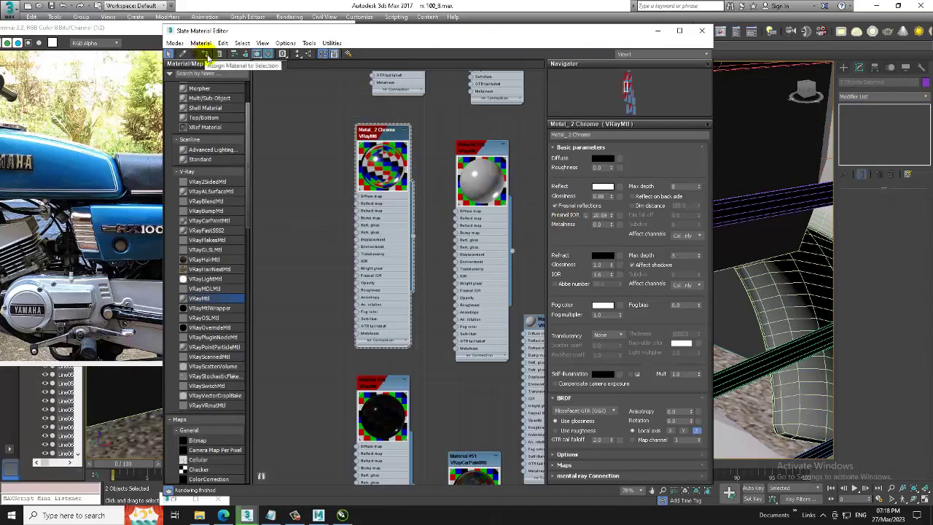
left_click(658, 31)
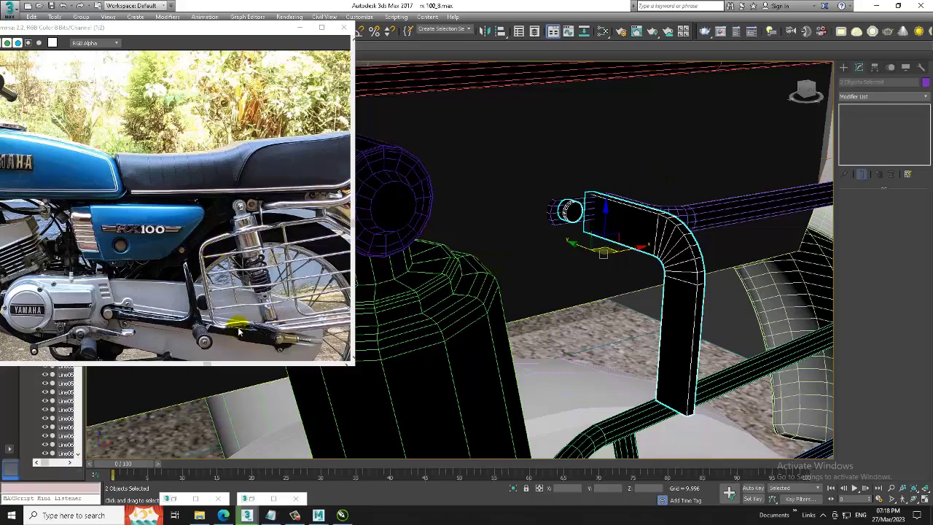
Step: Zoom in by the exhaust and select the rear rod Line094
scroll(575, 361, "up", 2)
scroll(574, 361, "up", 3)
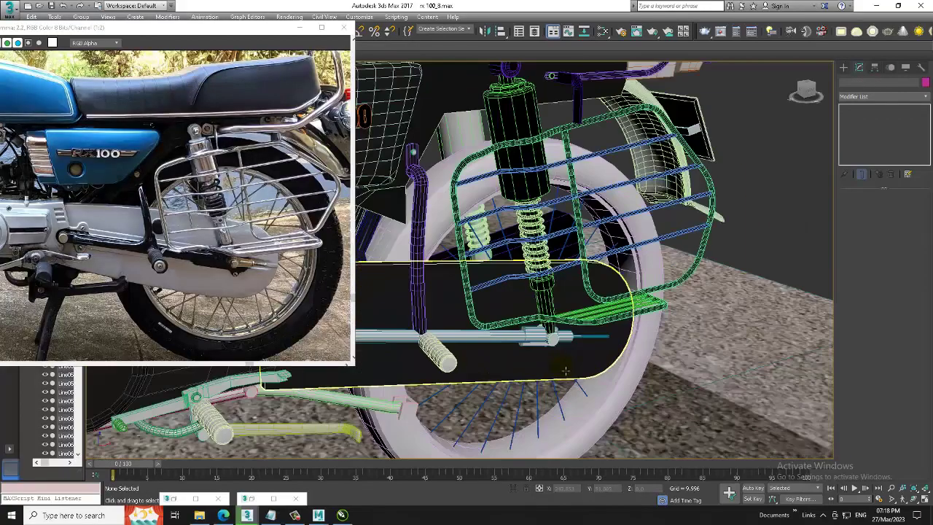
scroll(574, 361, "up", 2)
scroll(574, 360, "up", 2)
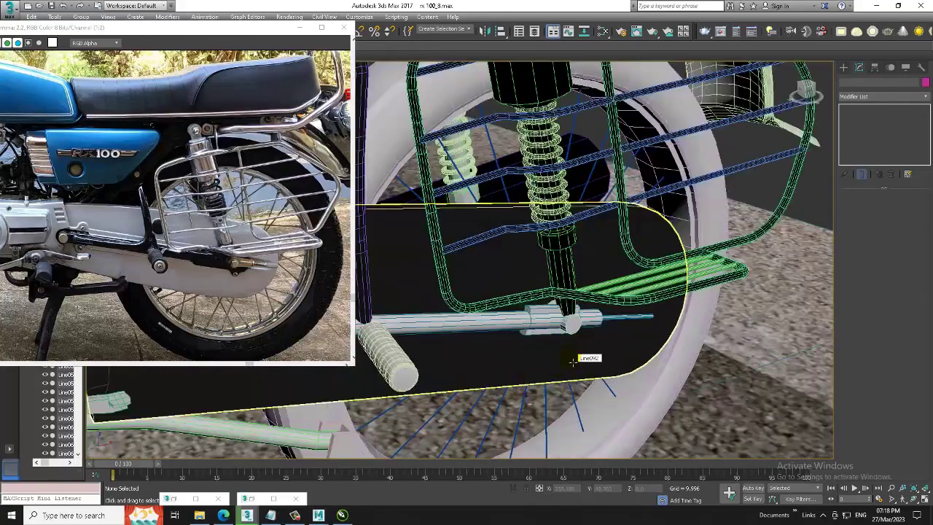
scroll(562, 365, "up", 2)
scroll(562, 365, "up", 2)
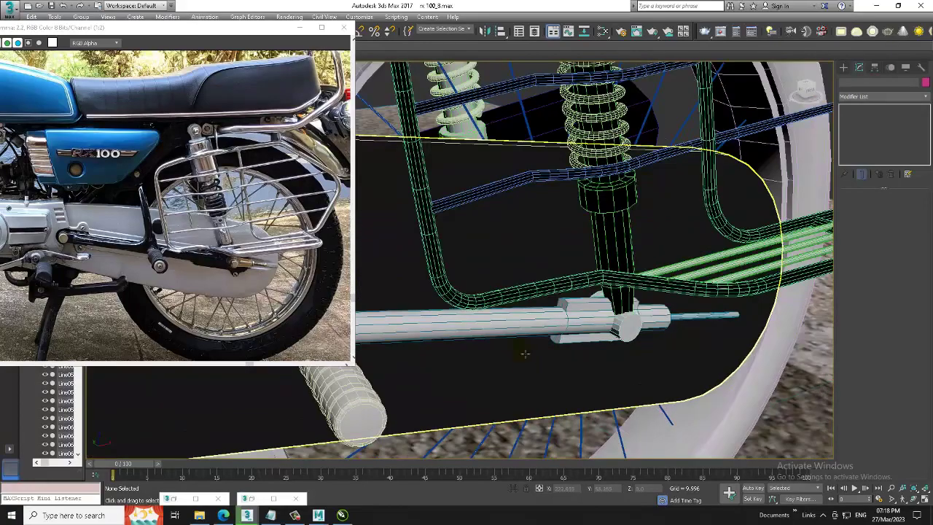
left_click(510, 326)
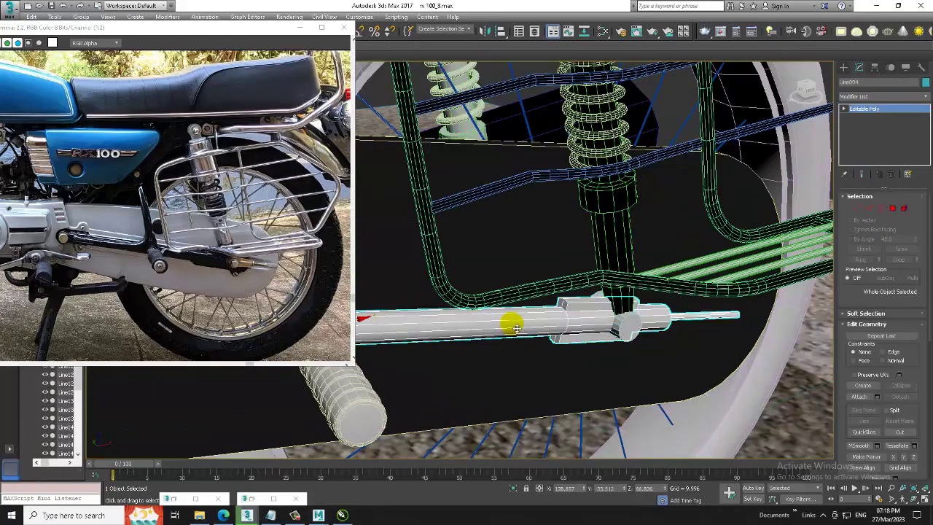
mouse_move(516, 327)
middle_mouse_down("alt")
mouse_move(602, 321)
mouse_move(537, 308)
mouse_move(593, 360)
mouse_move(583, 327)
mouse_move(598, 318)
mouse_move(575, 325)
middle_mouse_up("alt")
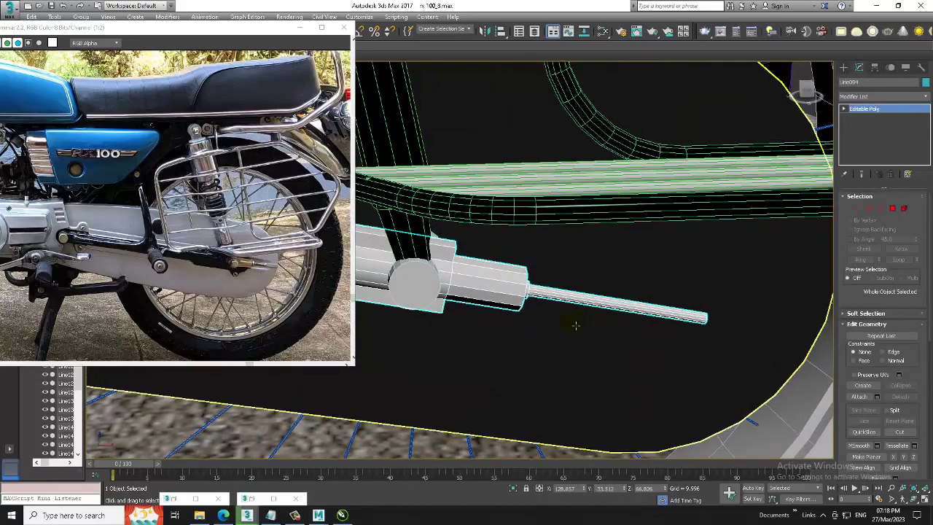
left_click(427, 281)
middle_click_drag(429, 282, 576, 292, "alt")
left_click(576, 292)
scroll(597, 302, "up", 1)
scroll(597, 302, "up", 2)
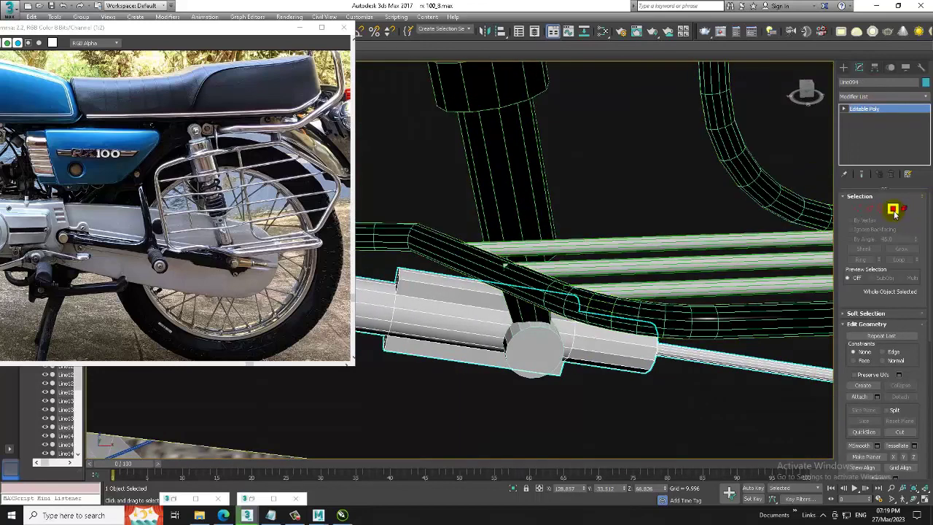
Step: Select the polygons at the rod's tip and bring up the Slate Material Editor
left_click(893, 209)
left_click(731, 375)
middle_click_drag(733, 381, 658, 335, "alt")
left_click(644, 336, "ctrl")
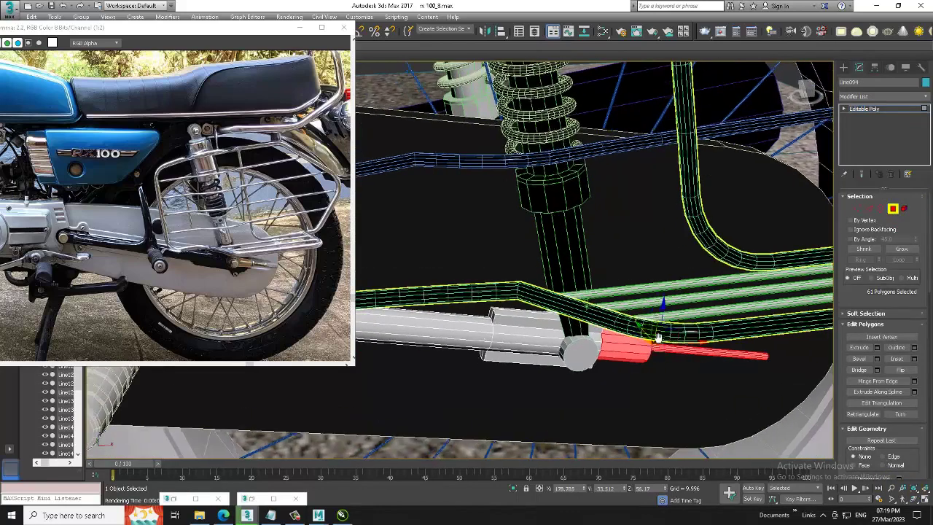
scroll(658, 335, "up", 1)
scroll(653, 320, "up", 1)
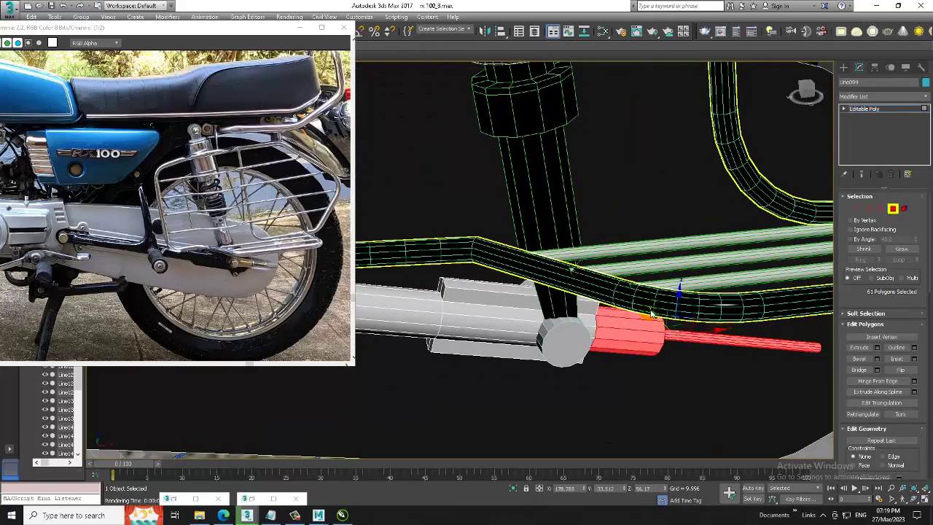
key("m")
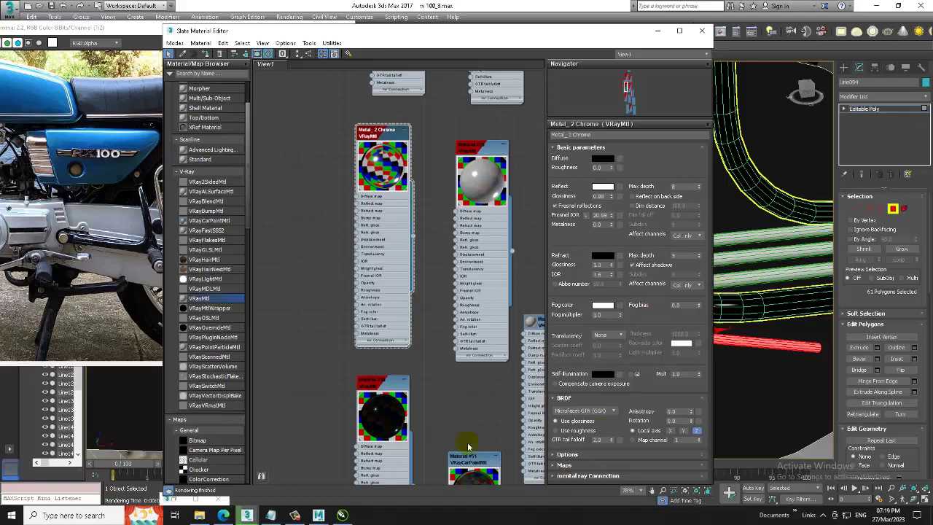
Step: Add a VRayMtl named bronze with a large preview sphere on a checkered background
middle_click_drag(470, 443, 369, 163)
scroll(459, 372, "down", 5)
scroll(408, 350, "down", 2)
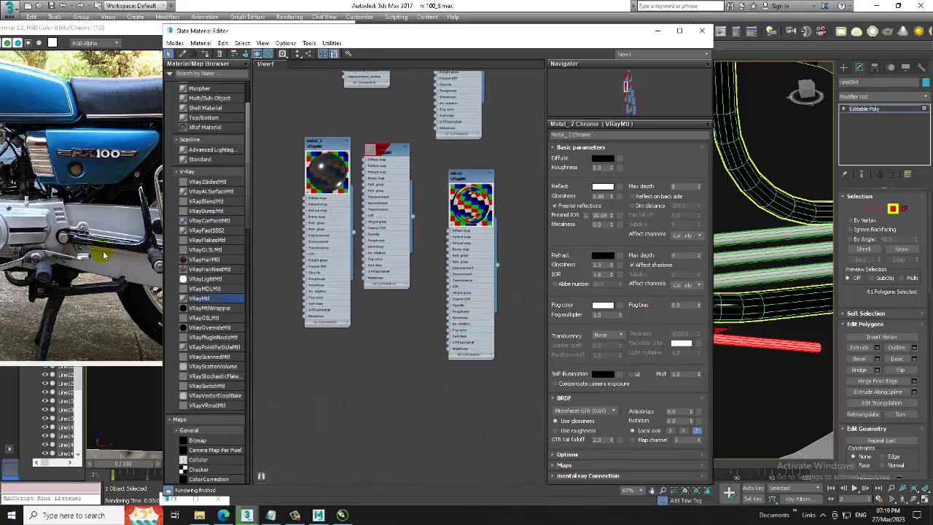
left_click(306, 357)
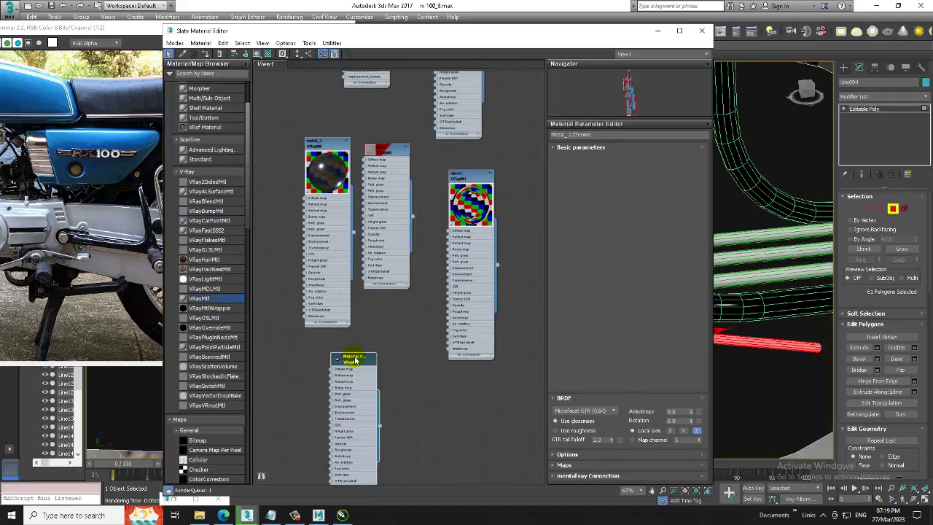
left_click(605, 135)
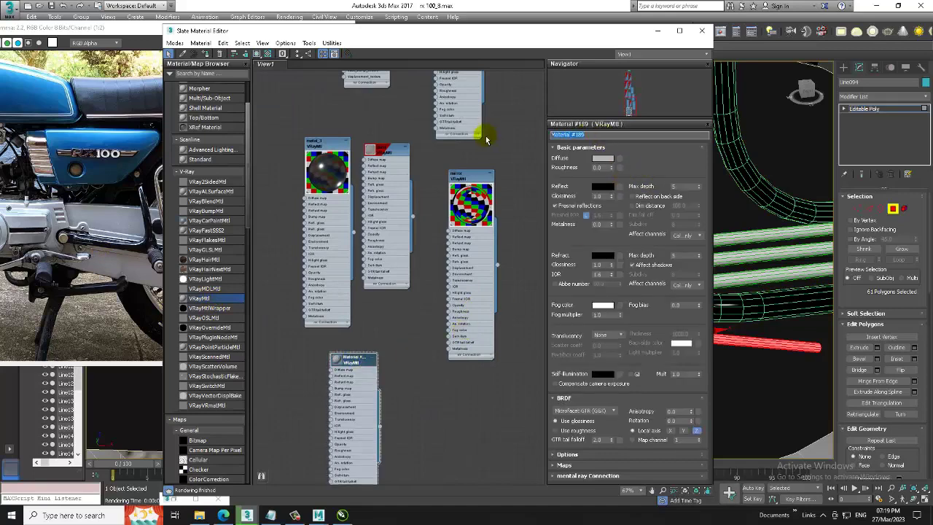
type("bronze")
double_click(338, 359)
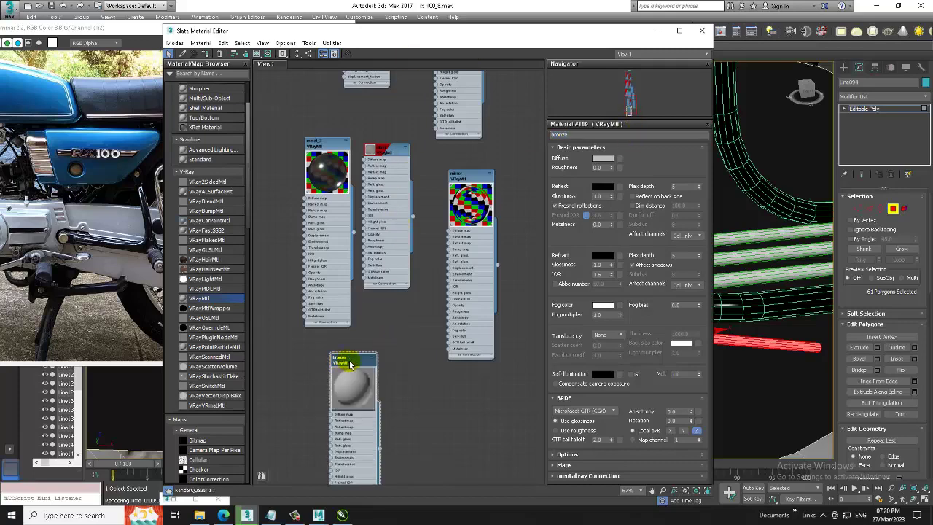
left_click(267, 54)
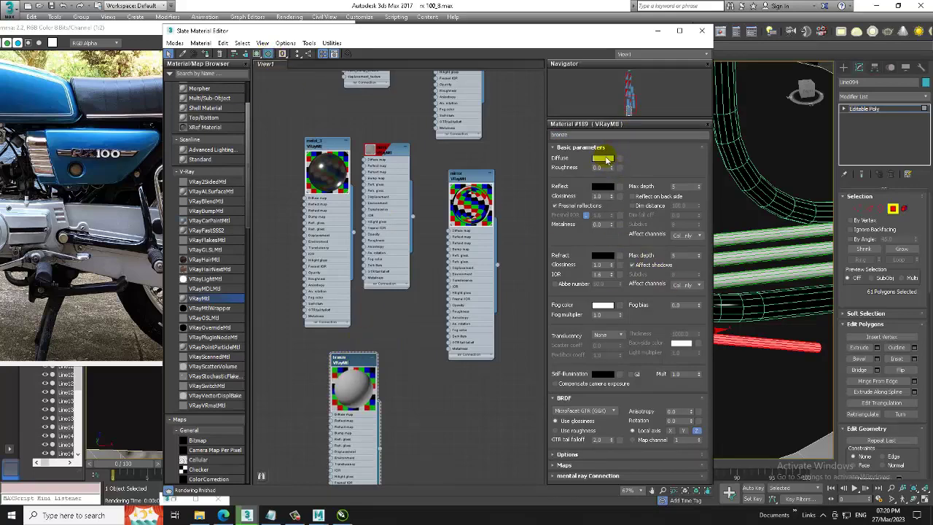
Step: Set the bronze VRayMtl's Diffuse to a brown tone, then bring up the Reflect colour selector
left_click(603, 159)
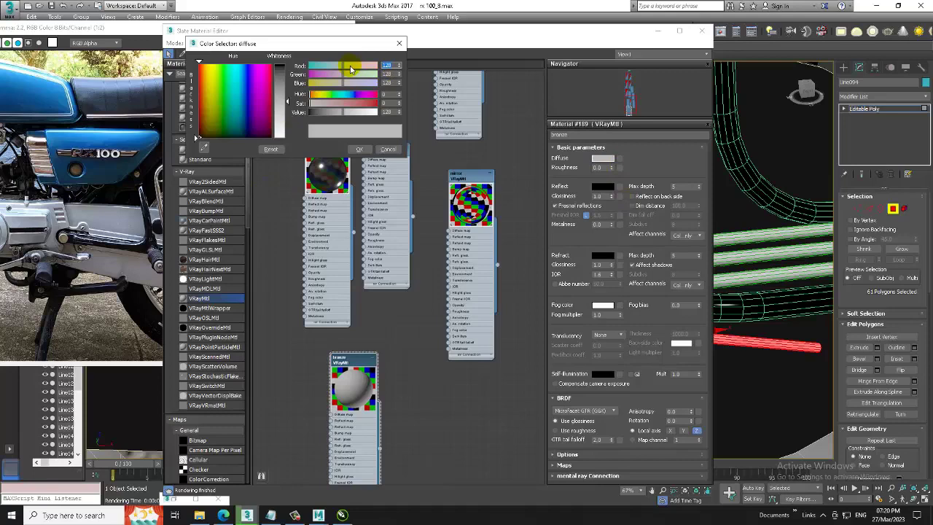
left_click(315, 66)
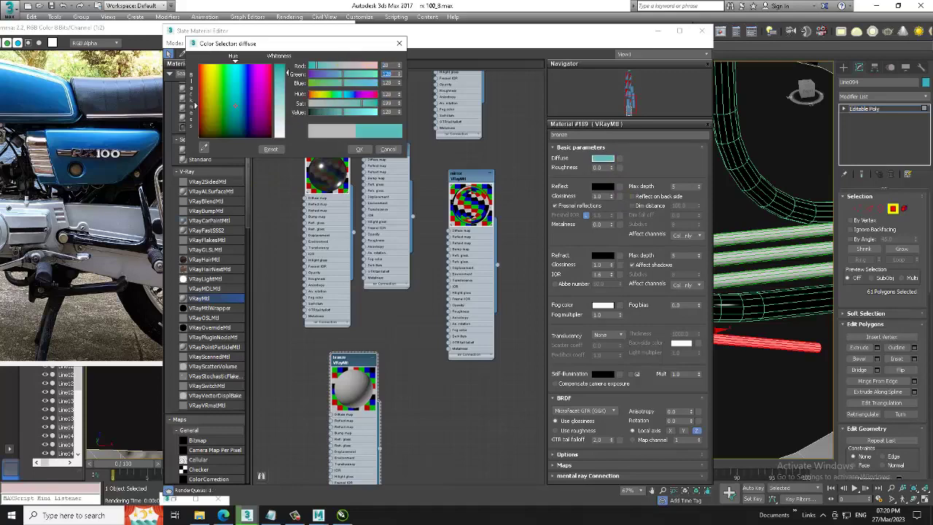
left_click(249, 103)
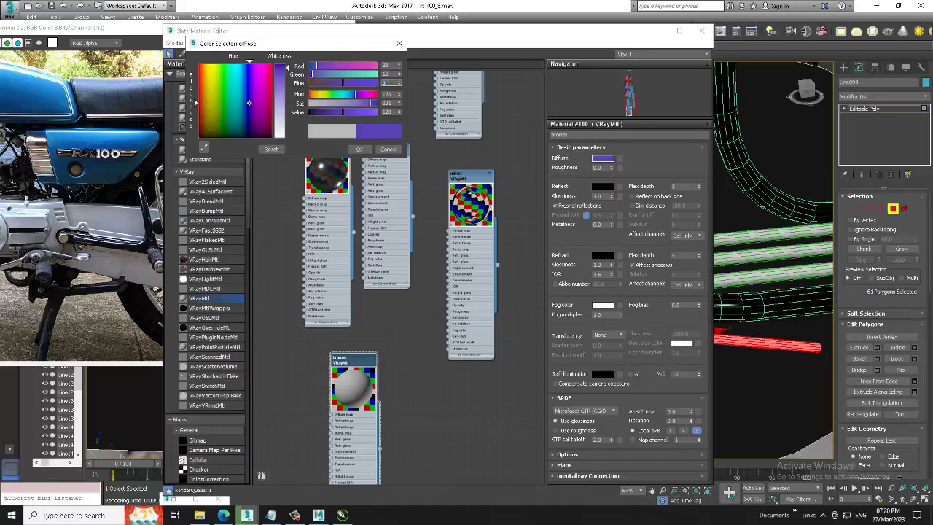
left_click(359, 149)
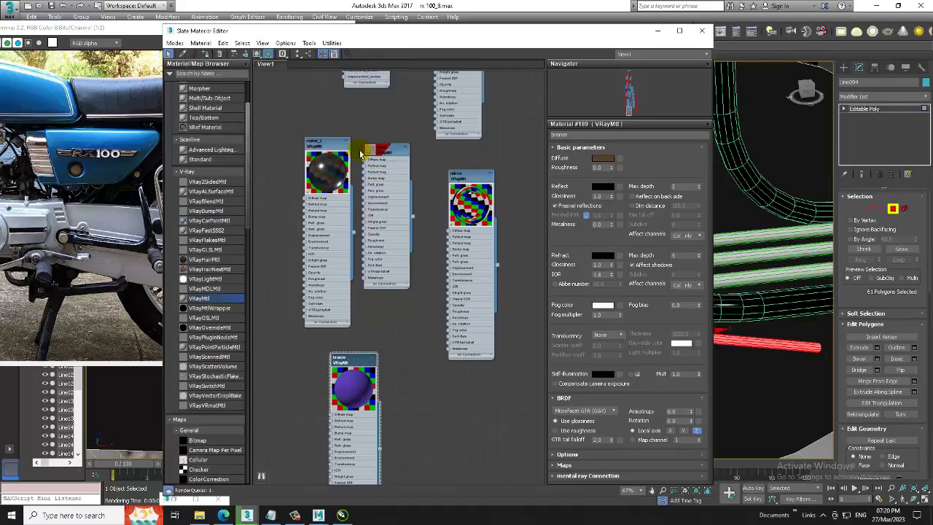
left_click(608, 188)
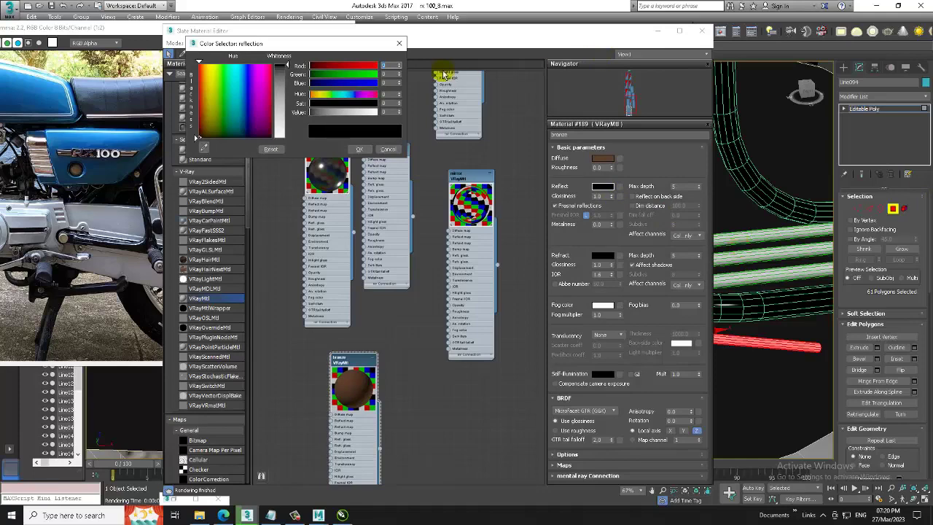
Step: Make the bronze reflection colour pale peach: Red 222, a yellow hue, reduced whiteness
type("222")
key("Return")
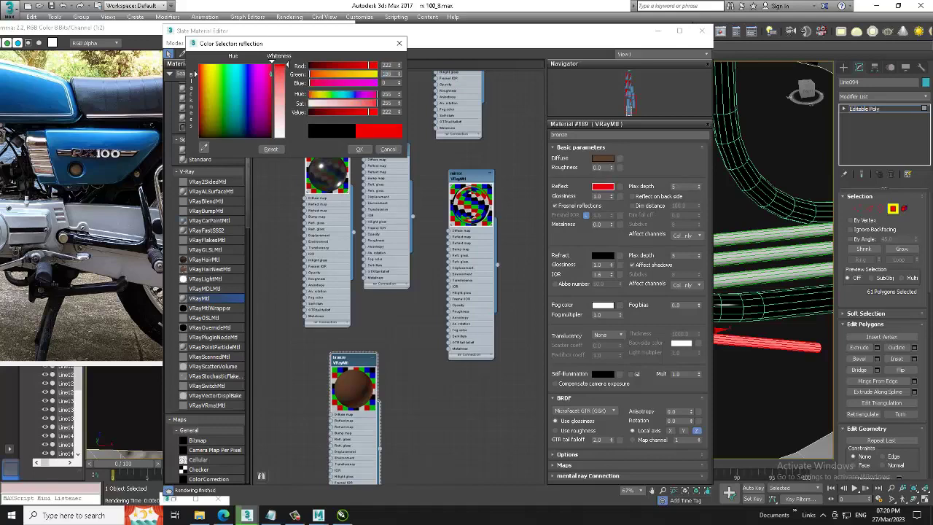
left_click(208, 74)
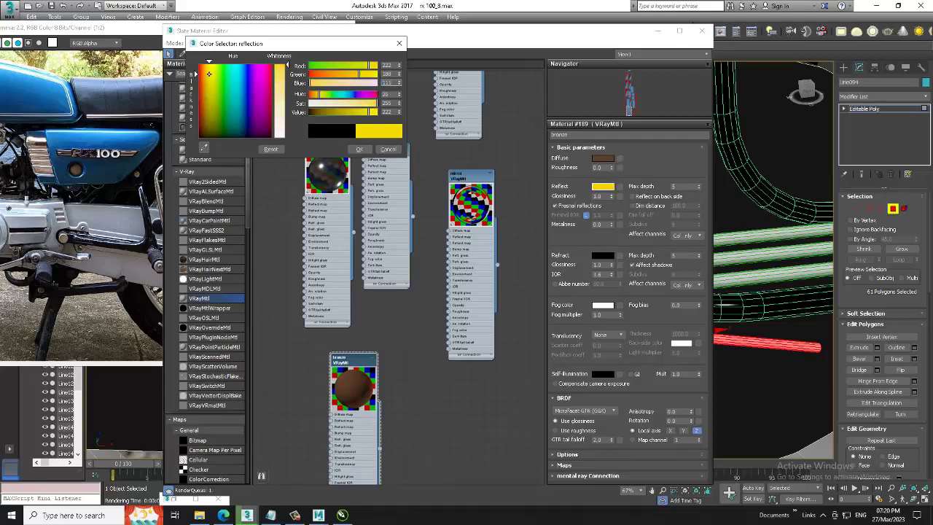
left_click_drag(287, 64, 287, 95)
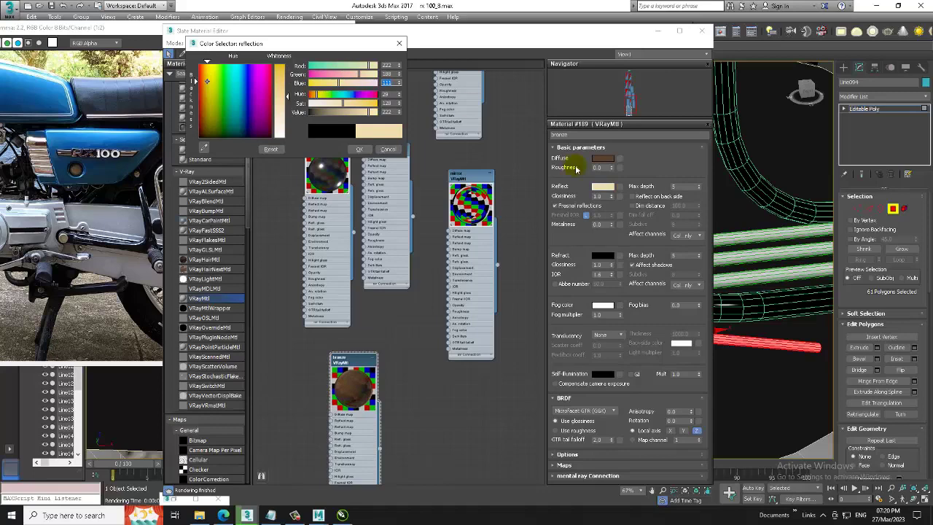
left_click(361, 150)
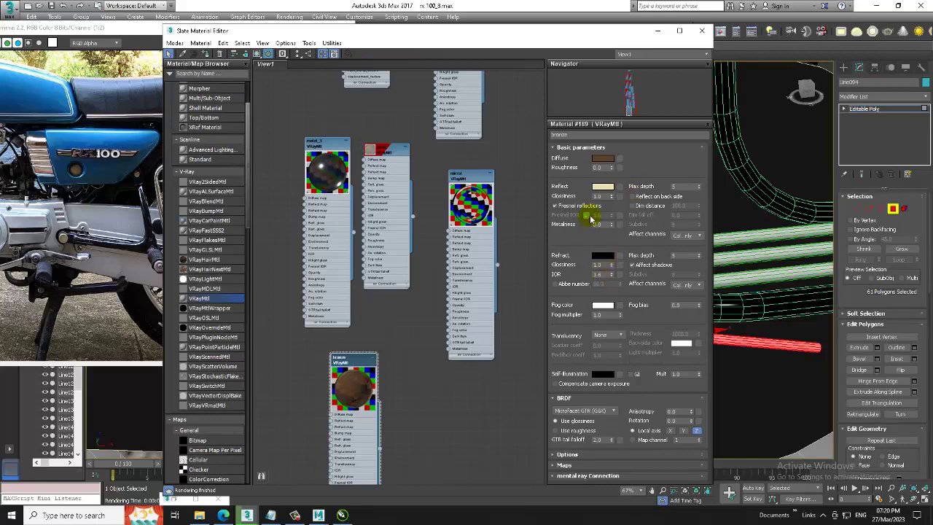
Step: Set refraction glossiness to 0.8, IOR to 1.7 and refraction max depth to 7
left_click(602, 264)
type("0.8")
left_click(605, 275)
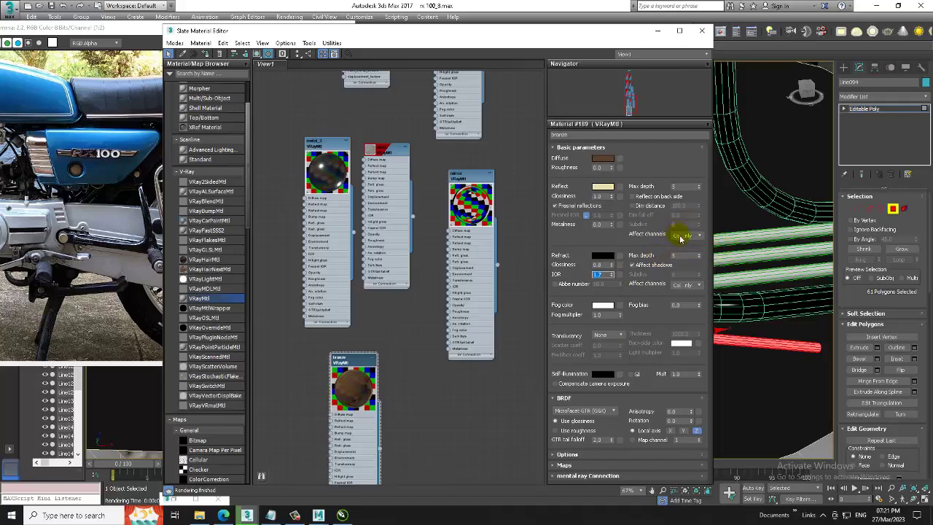
left_click(685, 255)
type("7")
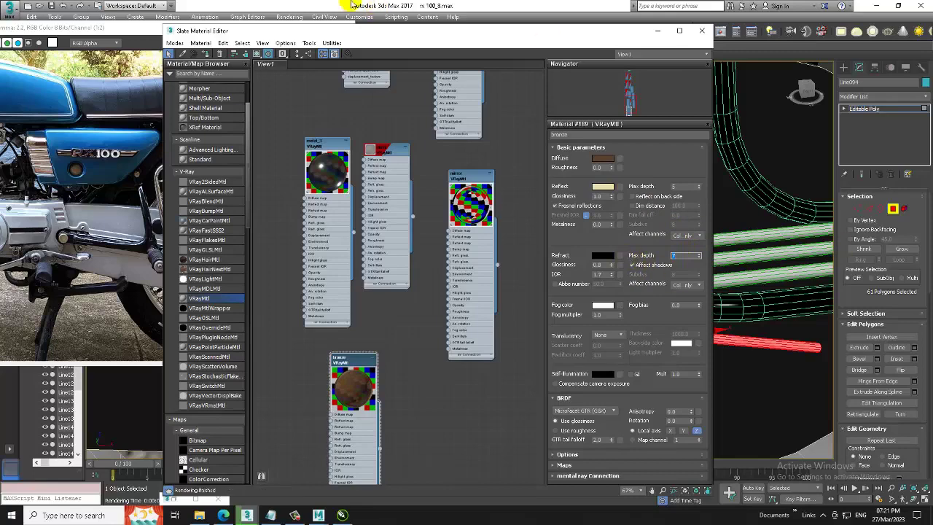
left_click(290, 17)
Step: In Render Setup, switch the V-Ray image sampler to Expert mode and enable Use local subdivs
left_click(325, 64)
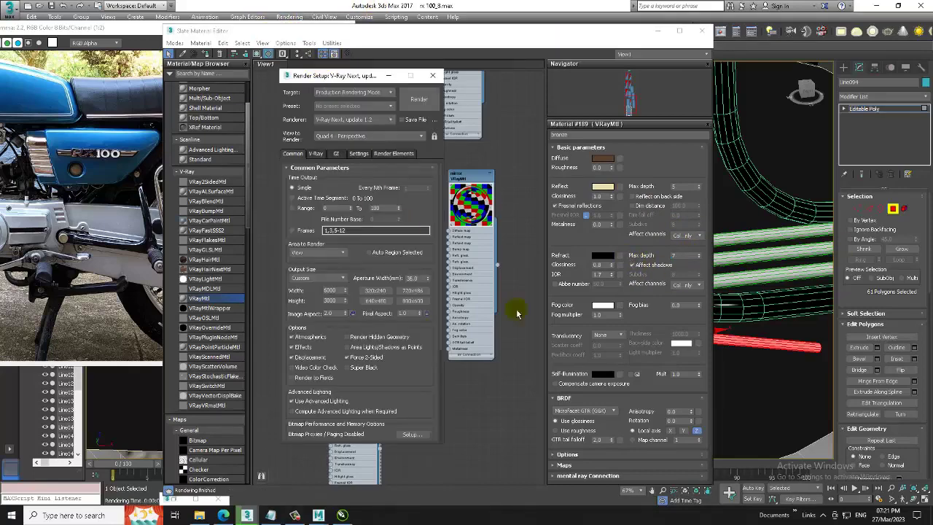
left_click_drag(386, 387, 384, 245)
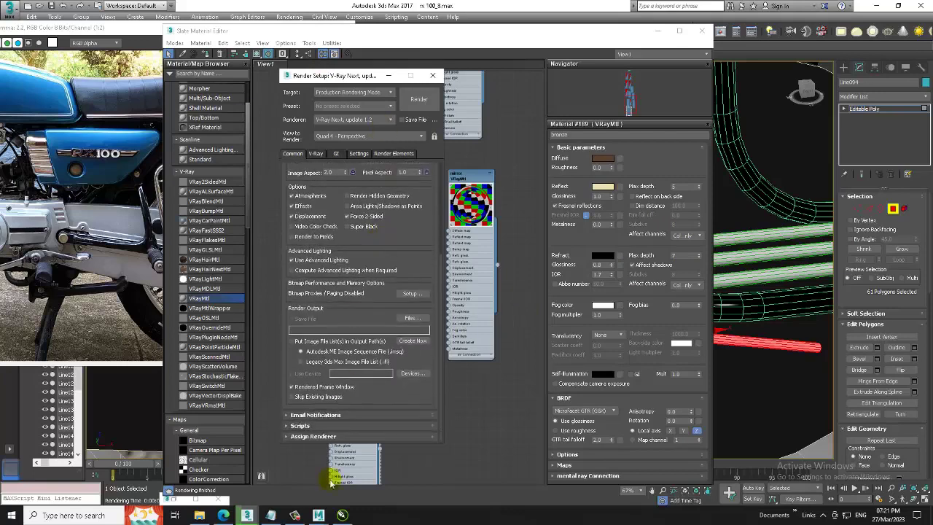
scroll(406, 270, "up", 2)
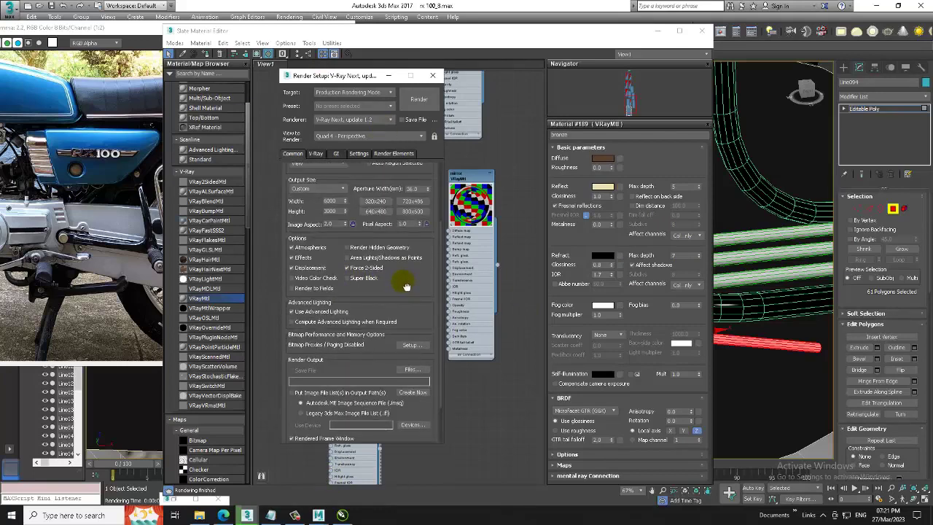
mouse_move(406, 286)
left_mouse_down()
mouse_move(409, 243)
mouse_move(411, 285)
mouse_move(413, 267)
left_mouse_up()
left_click(316, 153)
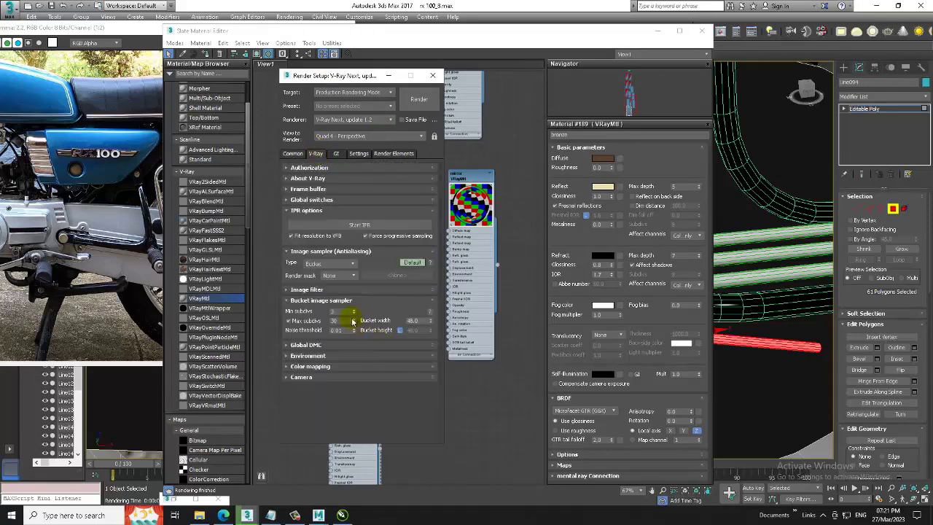
left_click(412, 262)
left_click(332, 299)
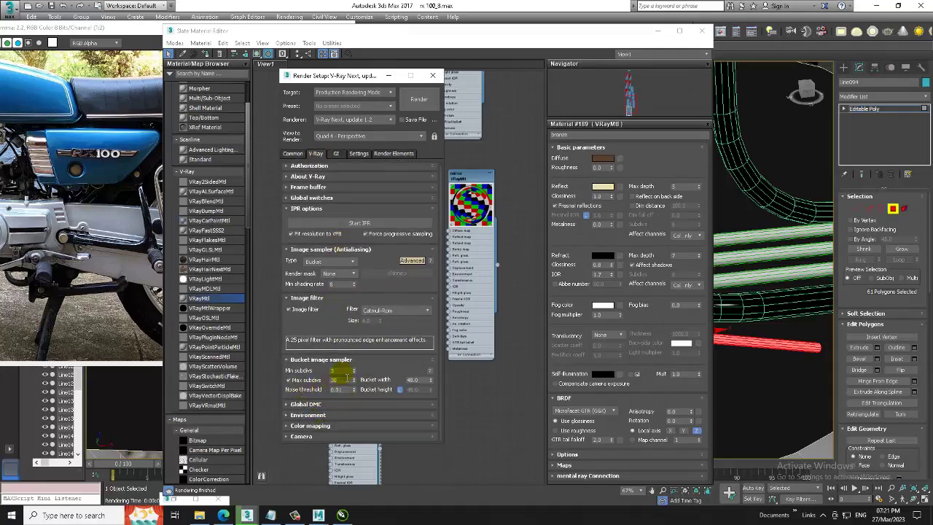
left_click(413, 260)
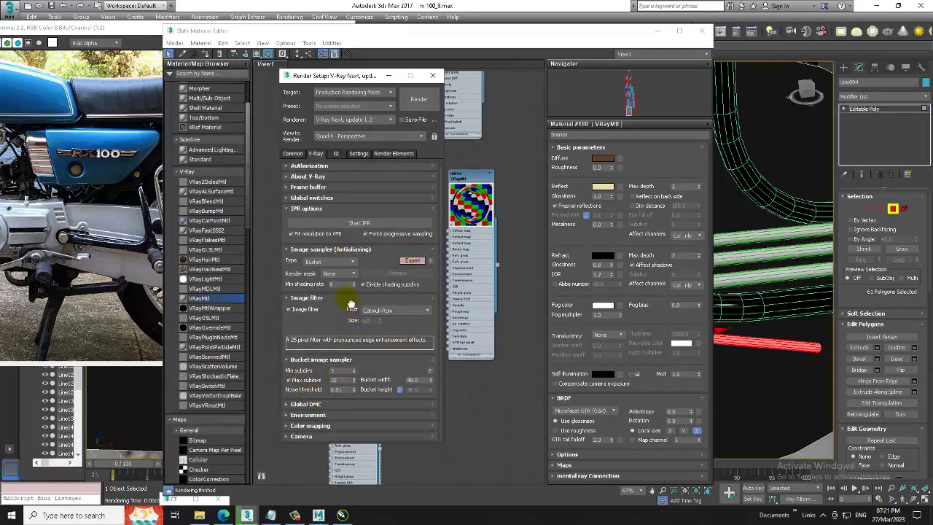
left_click(300, 405)
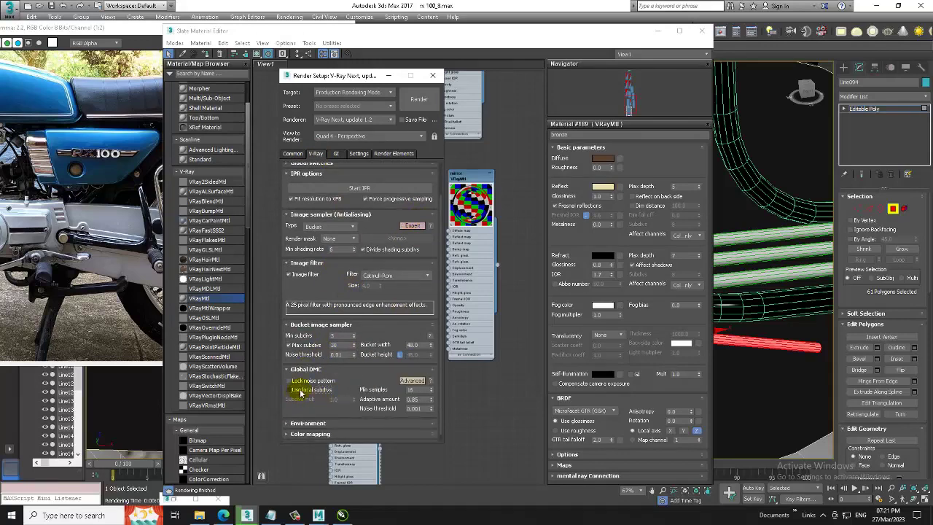
left_click(301, 393)
left_click(685, 274)
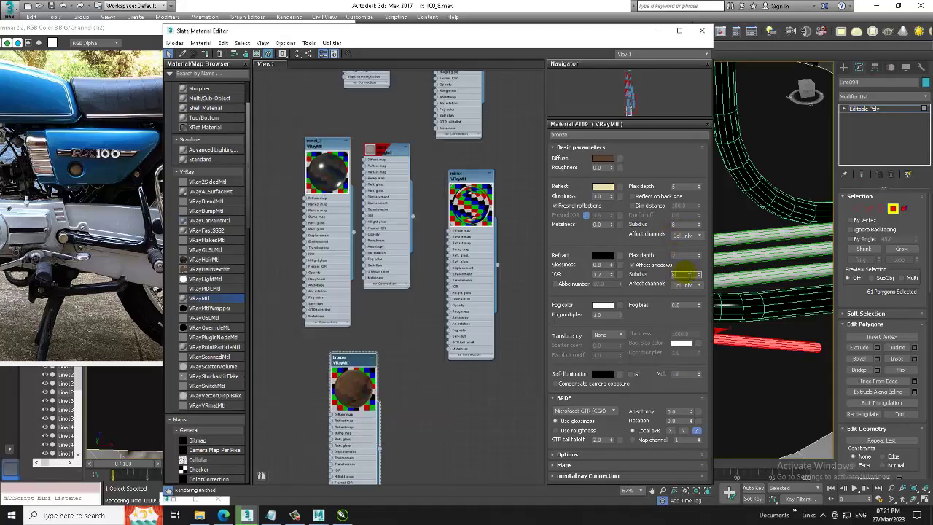
Step: Set the bronze material's Reflect subdivs to 32
left_click(682, 223)
type("32")
key("Return")
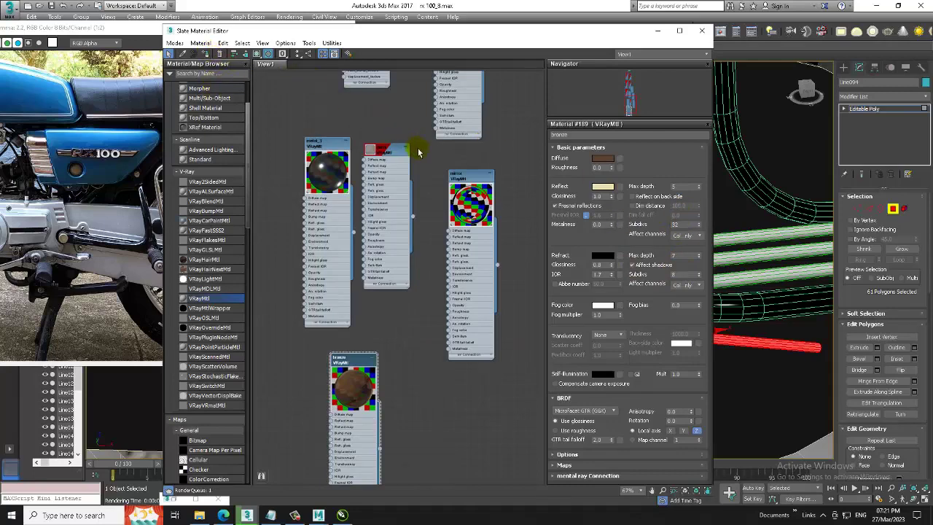
left_click(657, 31)
Step: Render a V-Ray test of the chrome rail and bronze rod, inspect it, then close the frame buffer
left_click(417, 98)
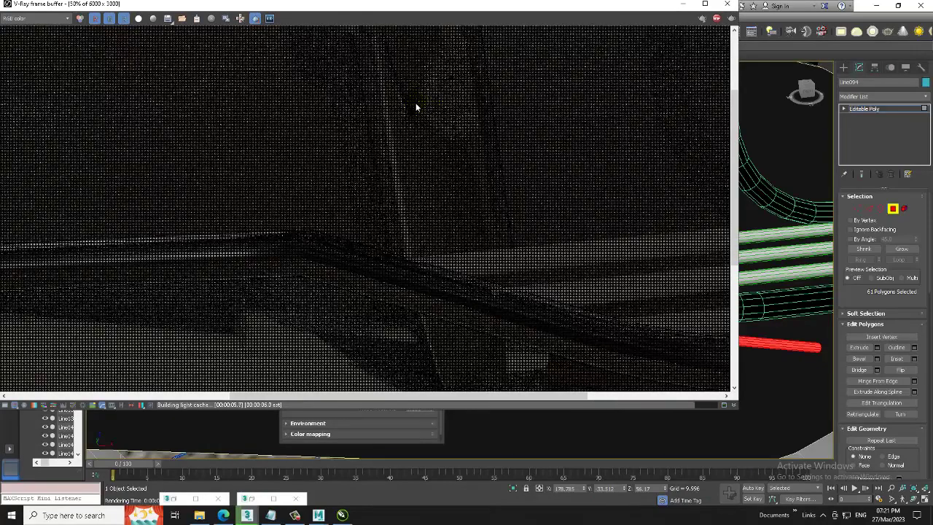
scroll(505, 231, "down", 2)
scroll(616, 283, "down", 2)
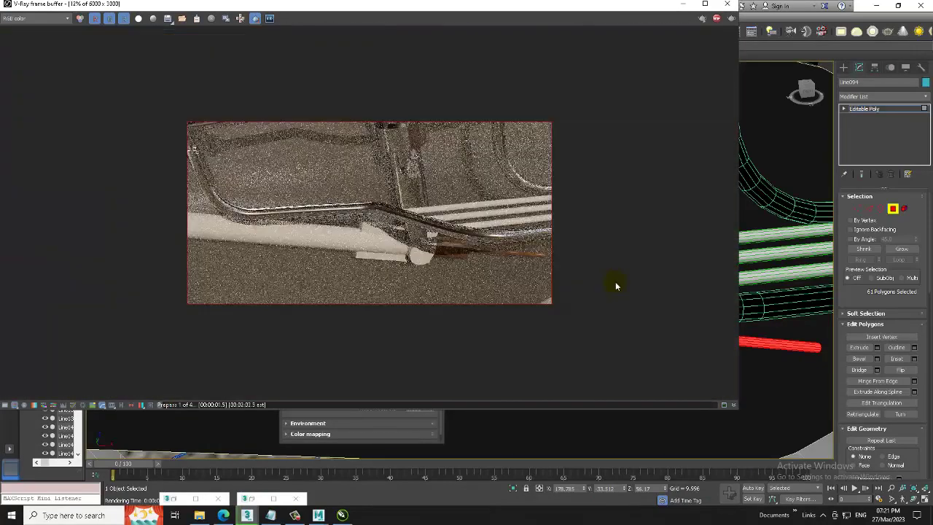
scroll(556, 289, "up", 2)
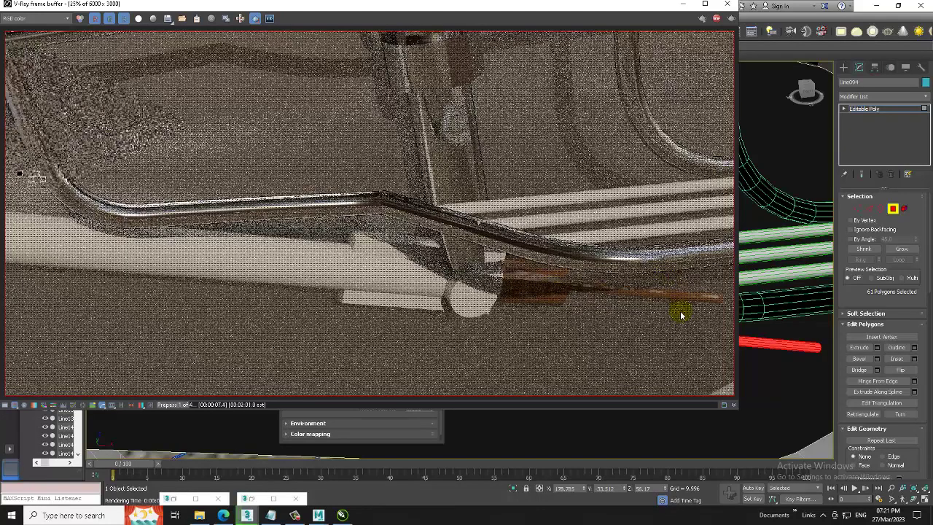
left_click(727, 5)
scroll(623, 286, "down", 3)
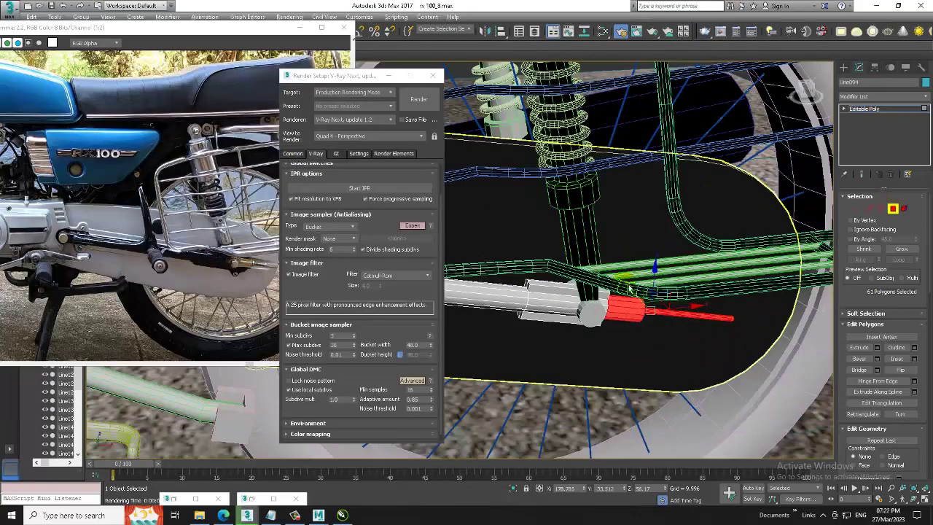
Step: Check the materials on the white cylinder and Cylinder332 in the Slate Material Editor
scroll(631, 290, "up", 1)
left_click(677, 283)
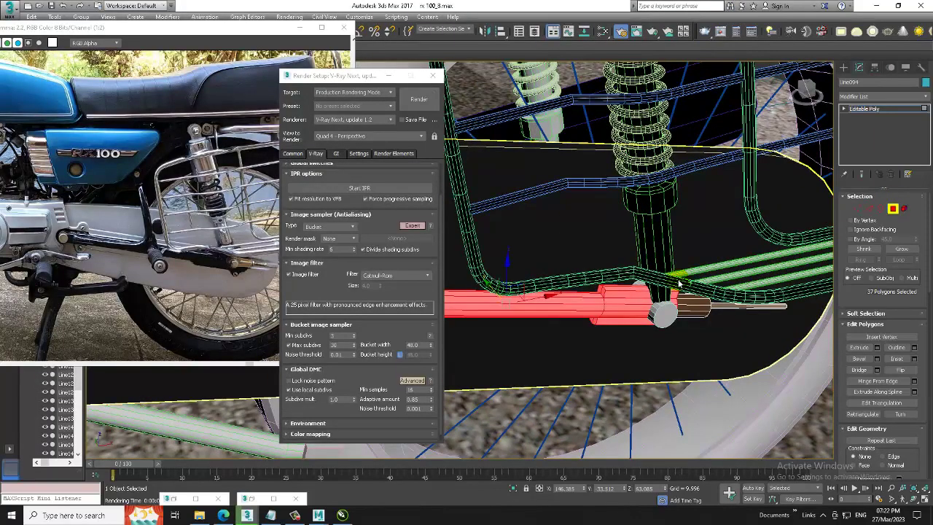
key("m")
middle_click_drag(380, 248, 392, 266)
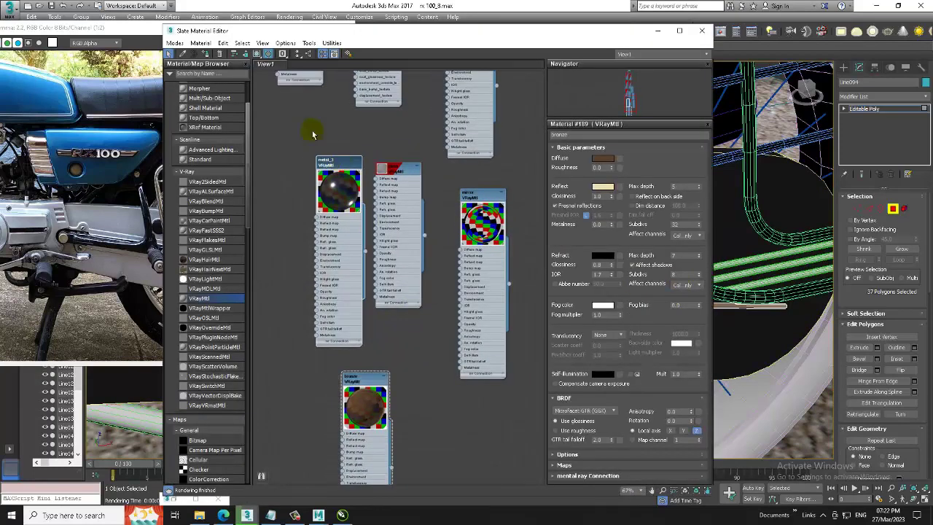
left_click(657, 30)
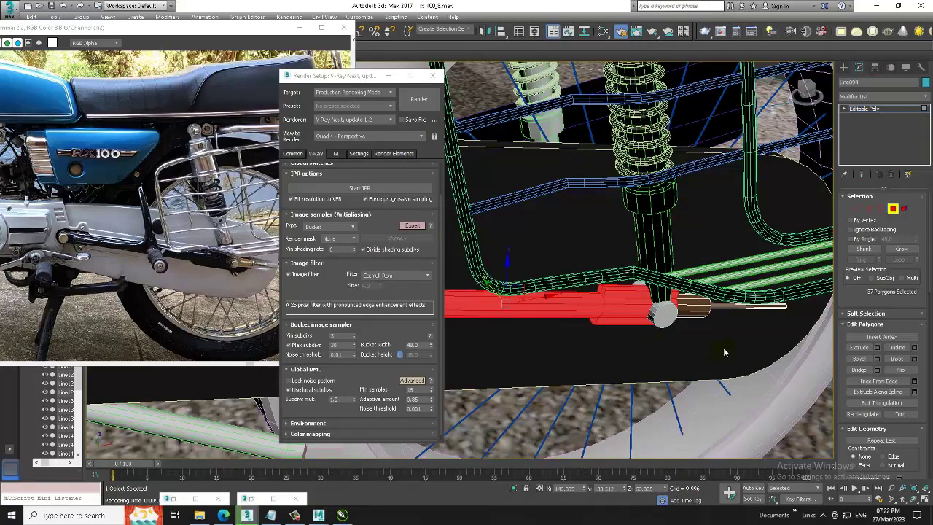
left_click(663, 313)
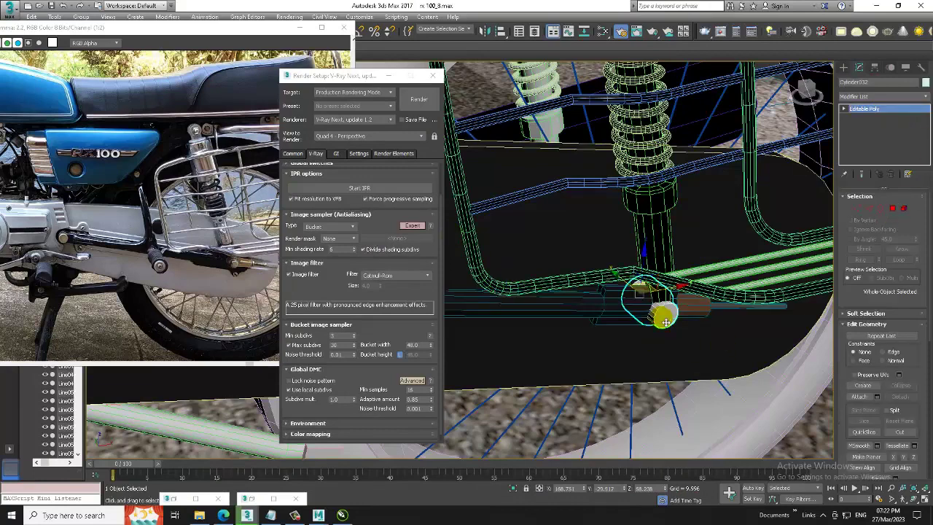
key("m")
middle_click_drag(391, 191, 419, 242)
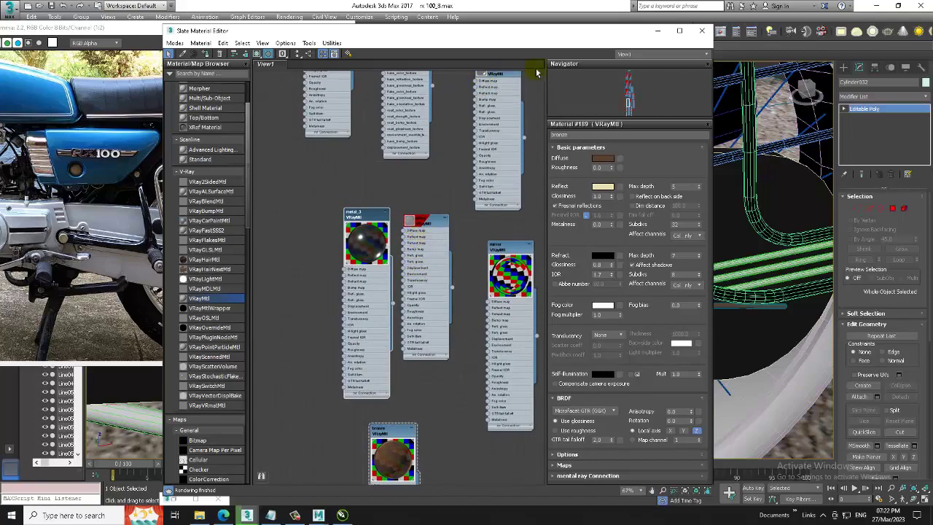
left_click(657, 30)
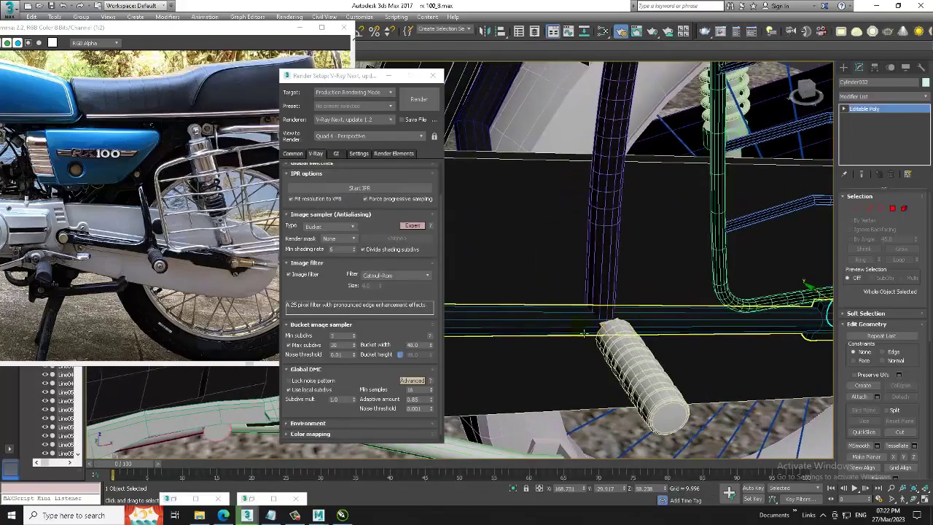
Step: Add the second small cylinder and inspect Material #52 and the checkered mirror material
middle_click_drag(678, 336, 583, 341, "alt")
left_click(575, 343, "ctrl")
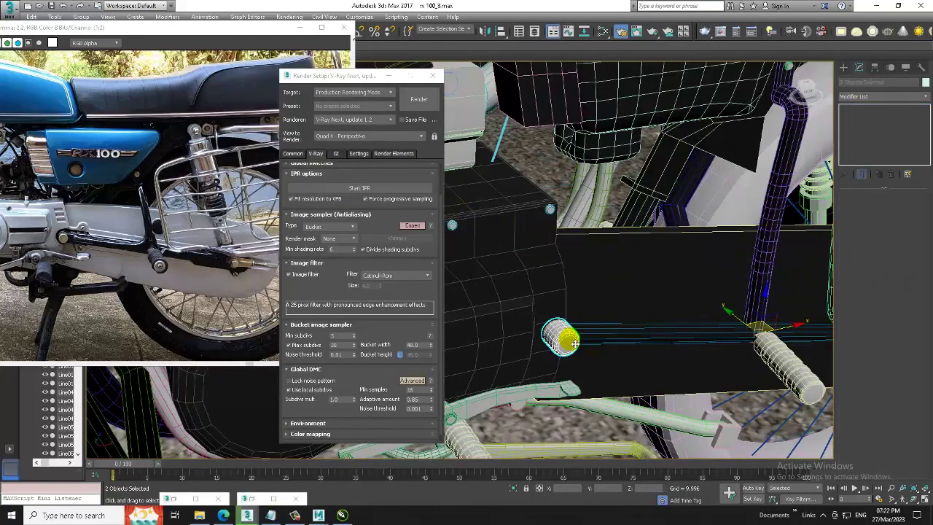
key("m")
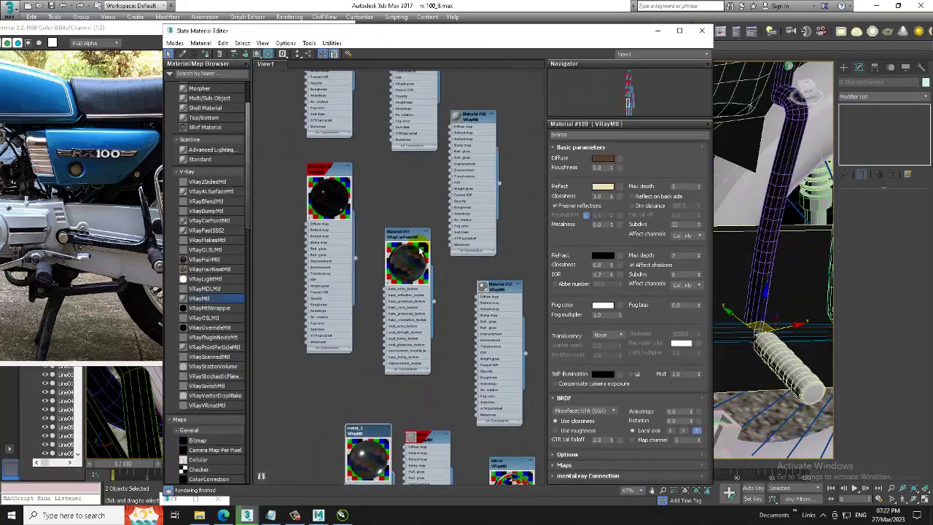
middle_click_drag(499, 386, 478, 250)
left_click(464, 235)
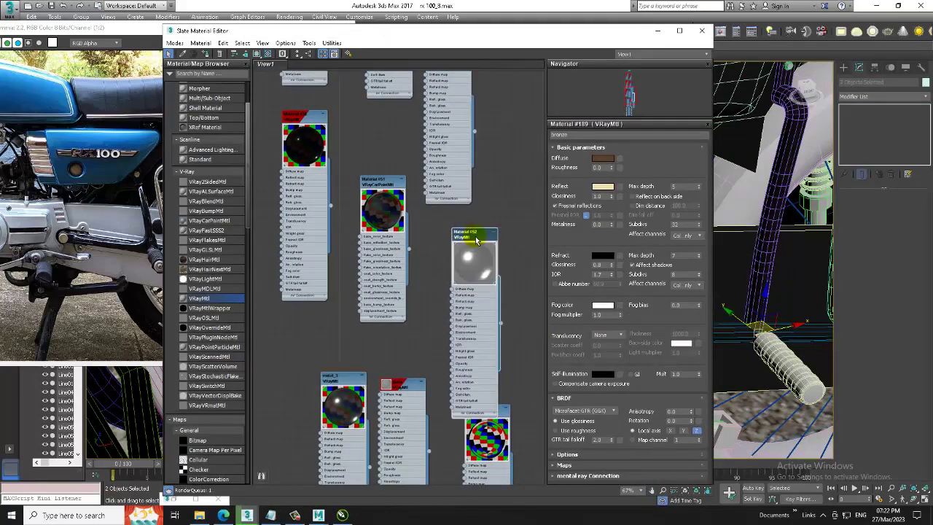
double_click(489, 242)
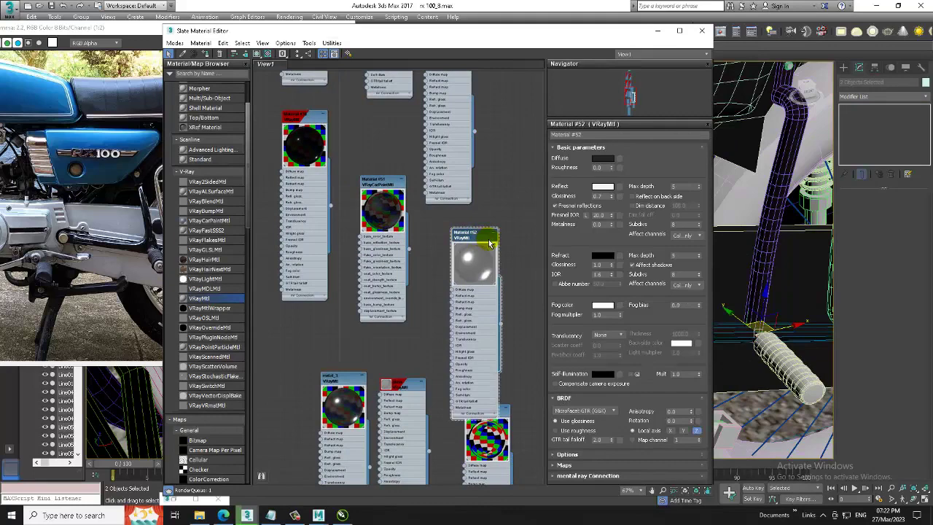
middle_click_drag(429, 380, 408, 265)
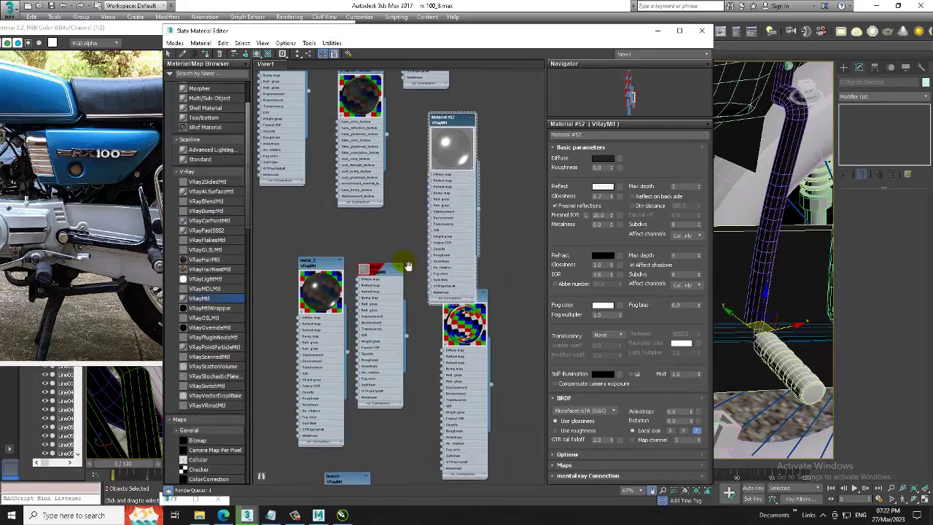
left_click(465, 295)
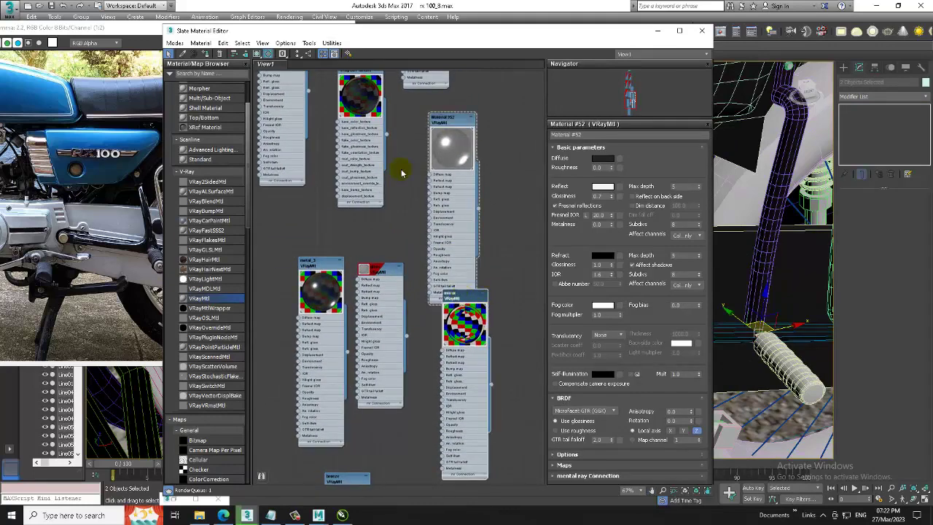
left_click(450, 117)
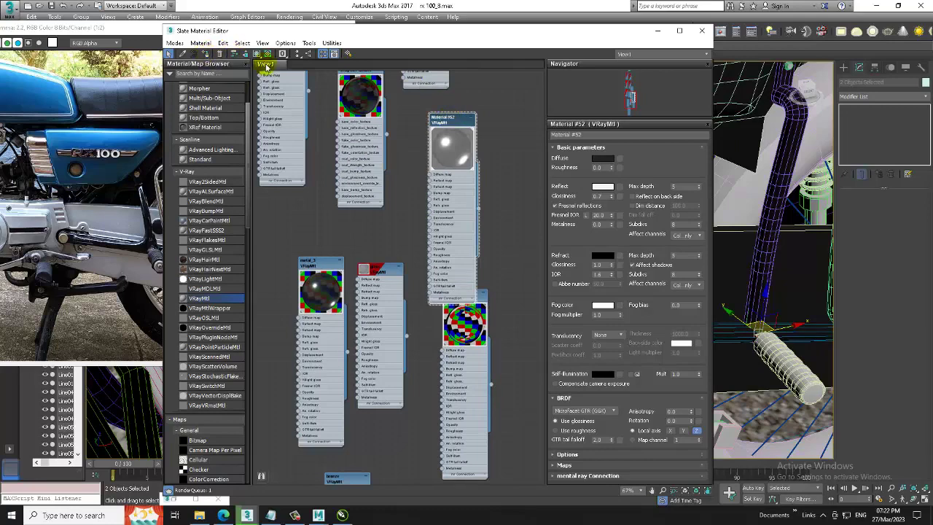
left_click(657, 31)
Step: Select both rear-wheel spoke groups
scroll(631, 221, "down", 8)
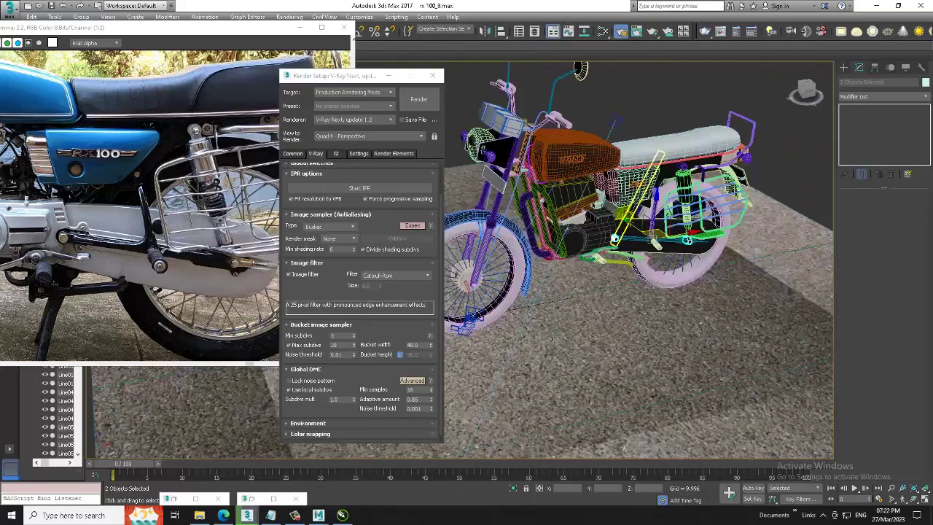
scroll(720, 138, "down", 3)
scroll(720, 138, "up", 6)
scroll(542, 294, "up", 1)
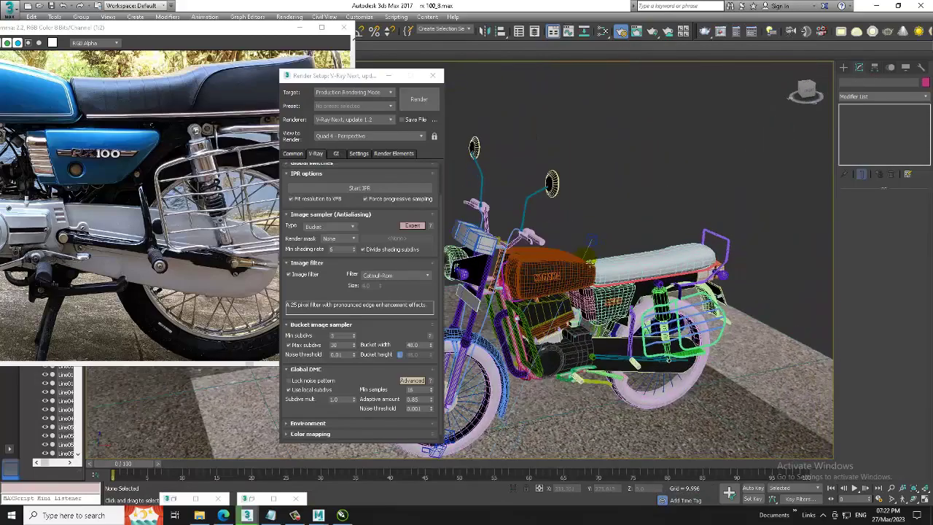
scroll(543, 294, "up", 2)
scroll(543, 293, "up", 2)
scroll(543, 293, "up", 2)
scroll(778, 317, "up", 2)
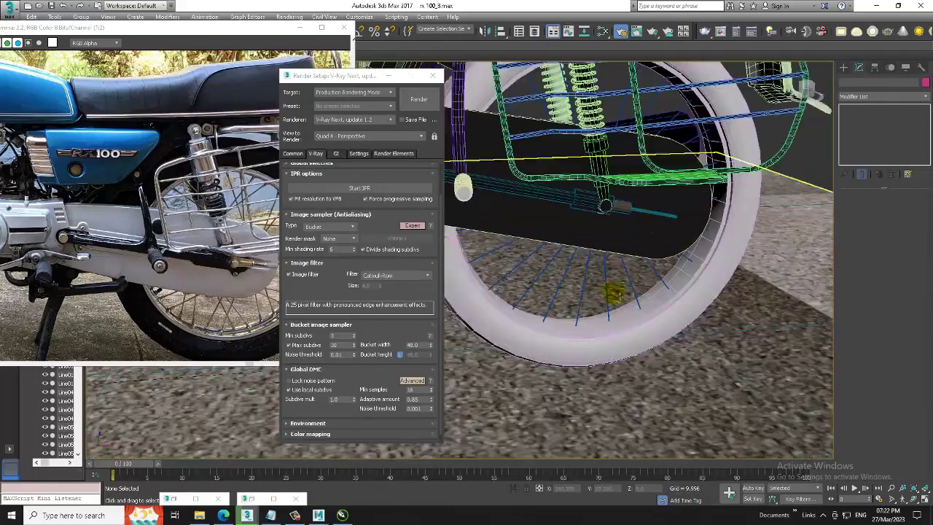
left_click(610, 287)
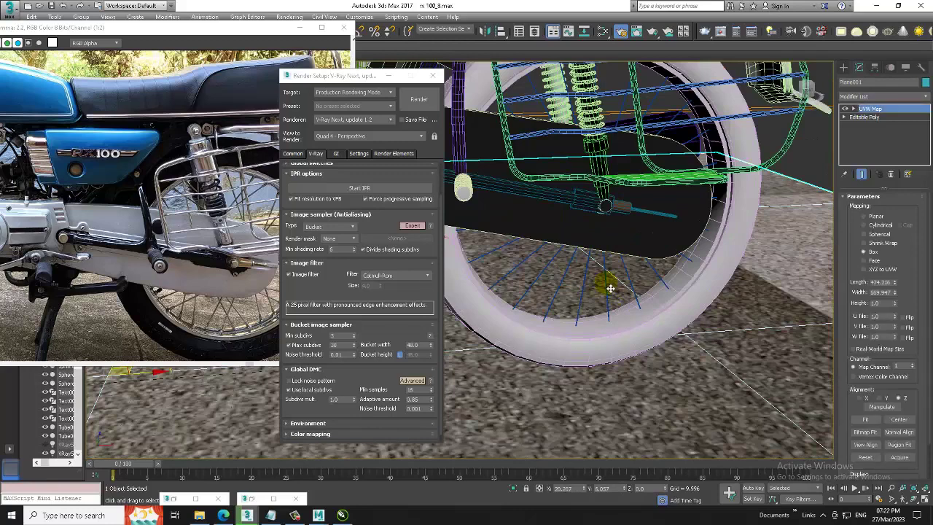
middle_click_drag(609, 288, 641, 272, "alt")
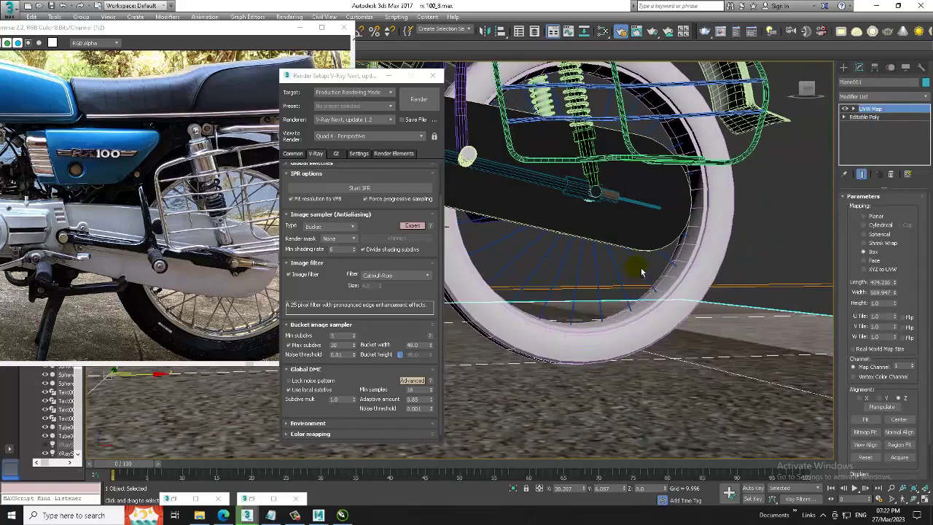
left_click(608, 274)
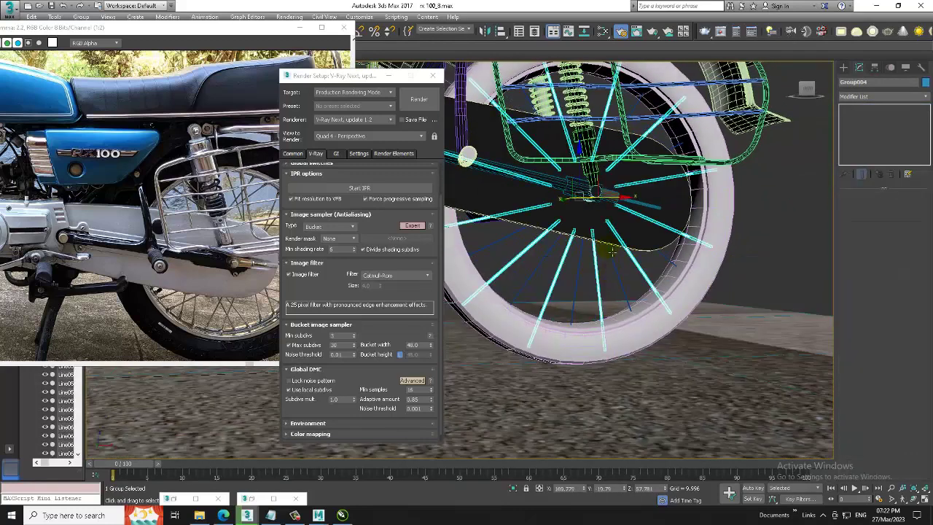
left_click(579, 280, "ctrl")
Step: Open the spokes' Metal_2 Chrome material parameters, then close the material editor
key("m")
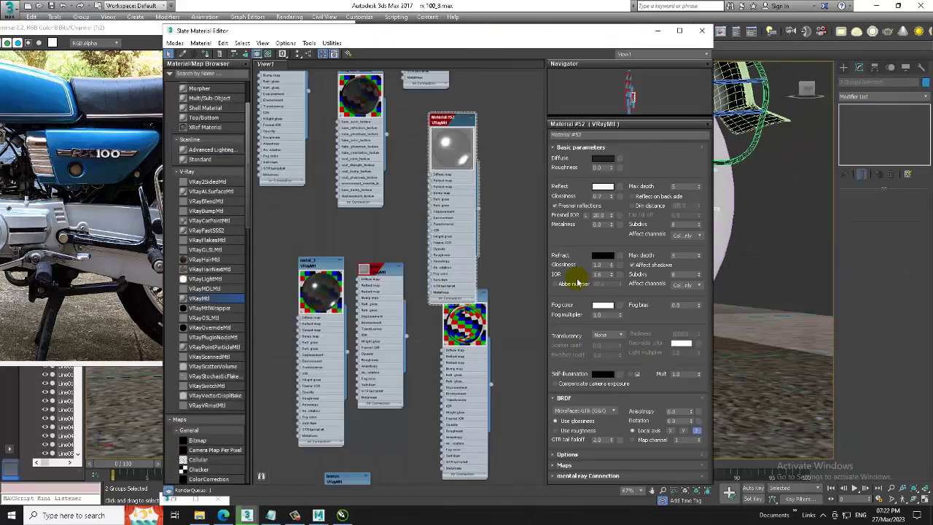
middle_click_drag(411, 264, 379, 358)
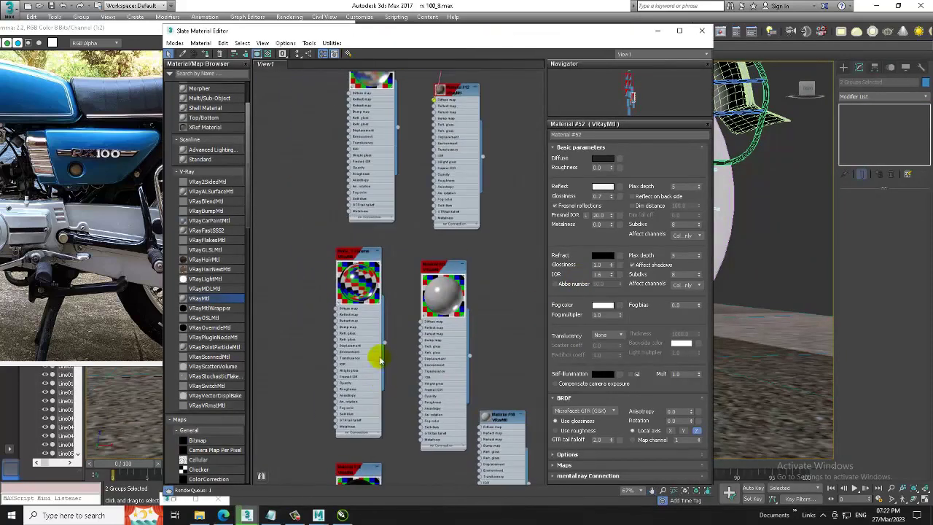
double_click(368, 257)
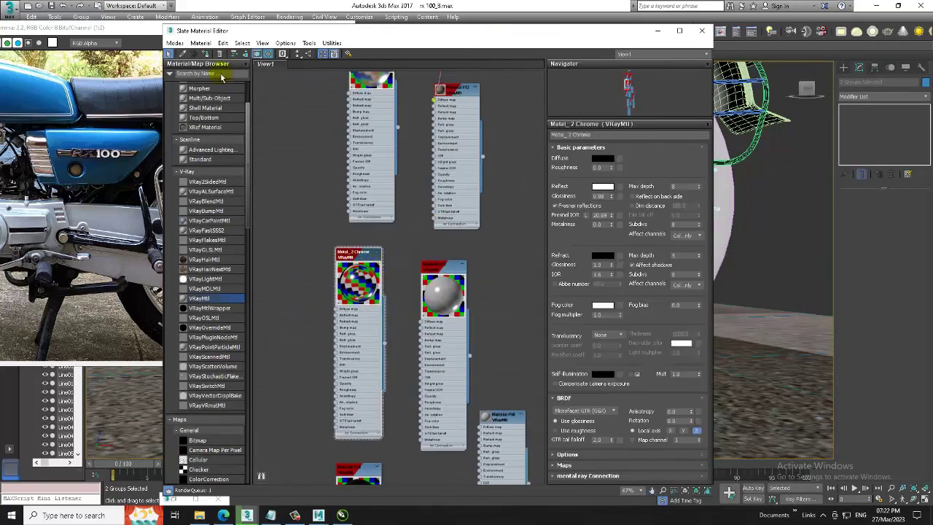
left_click(657, 31)
scroll(718, 243, "down", 2)
scroll(718, 243, "down", 3)
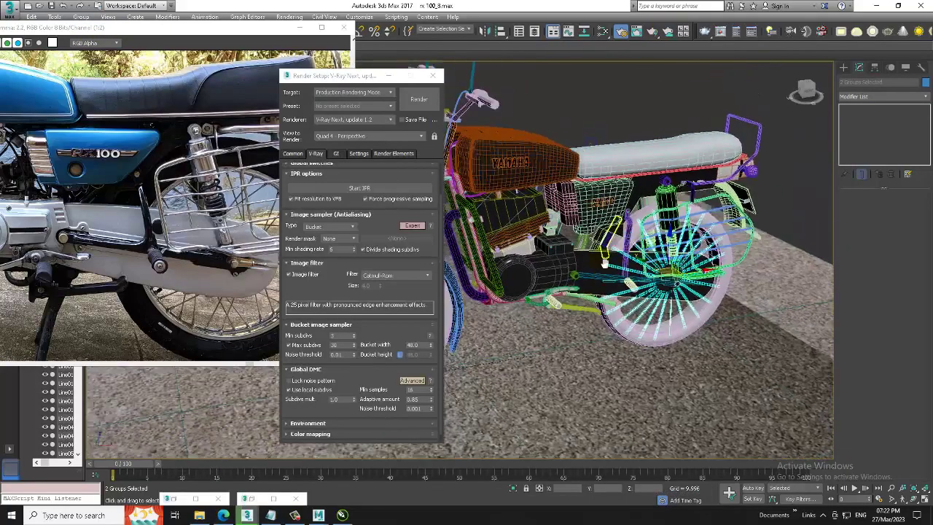
left_click(388, 76)
Step: Switch the viewport to PhysCamera002
left_click(299, 28)
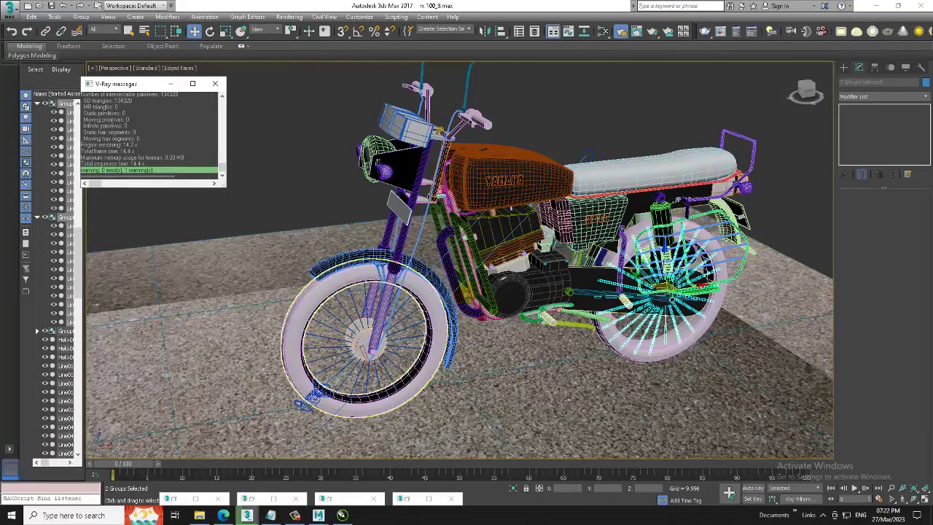
scroll(714, 218, "up", 5)
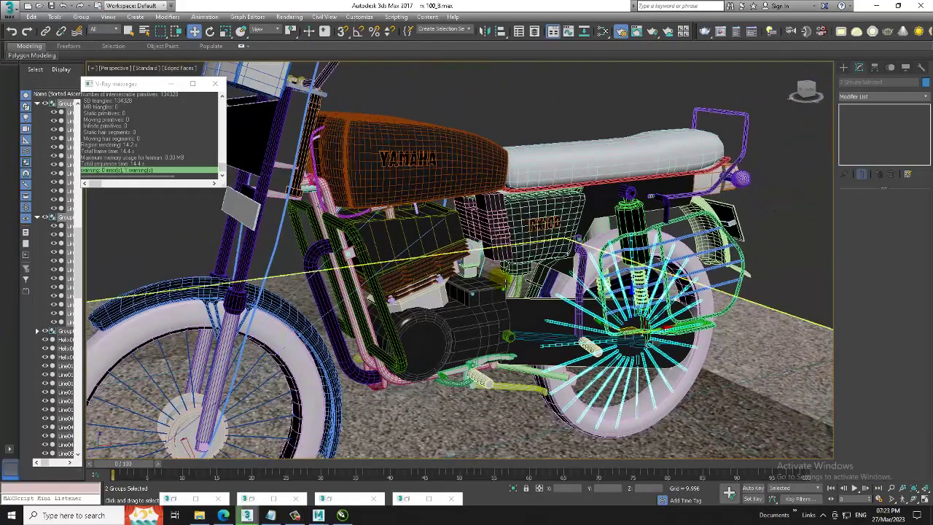
key("c")
double_click(447, 193)
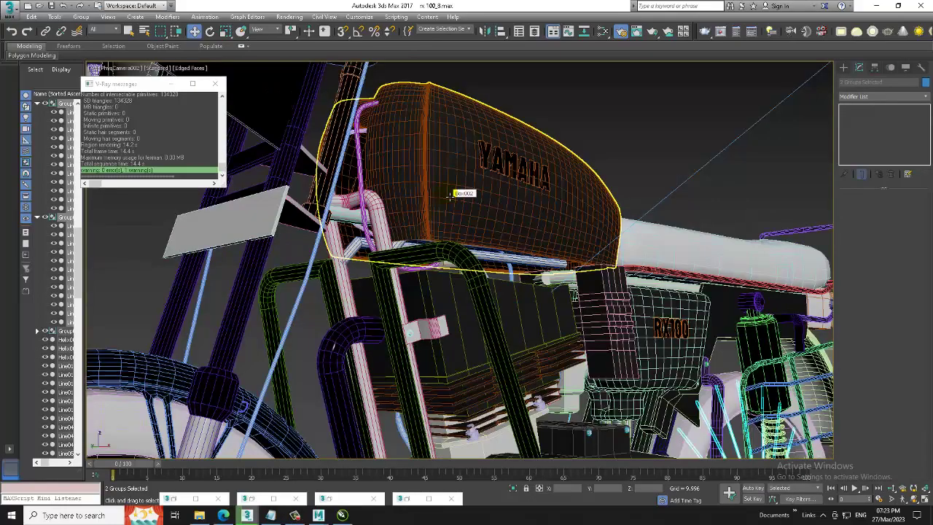
Step: Walk the camera back to frame the fuel tank and render a close-up test over the forest background
key("Up")
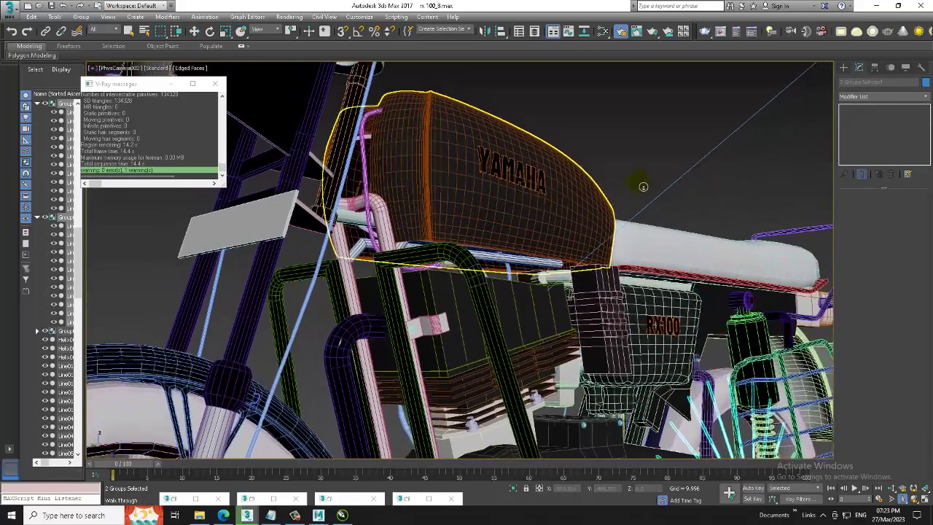
key("Down")
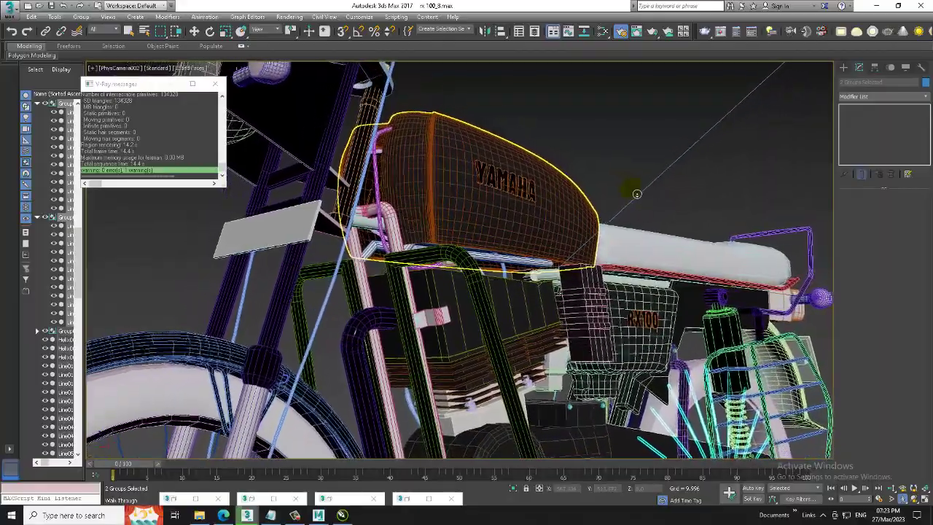
key("Down")
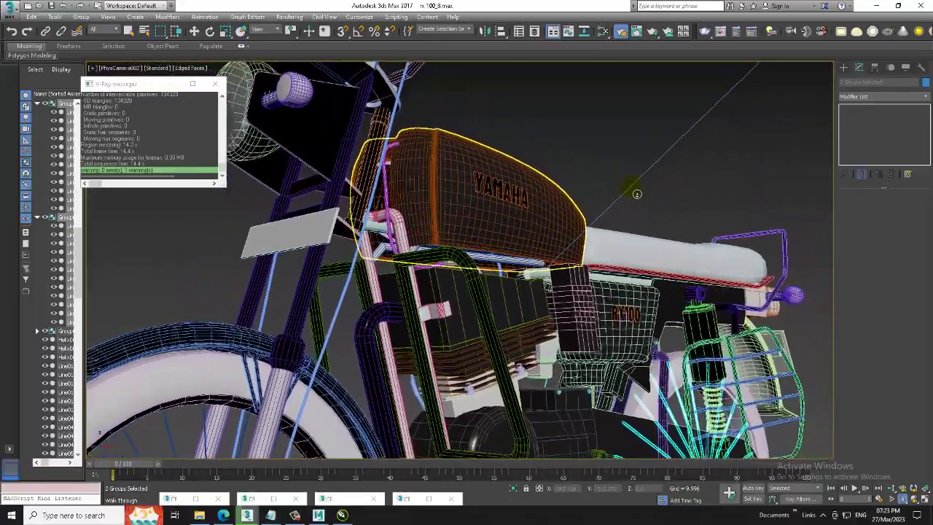
key("Down")
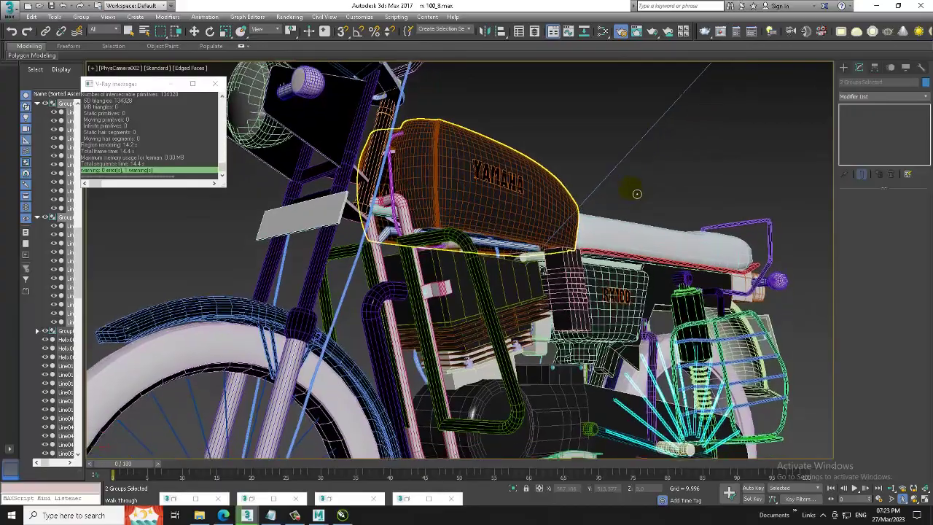
key("Down")
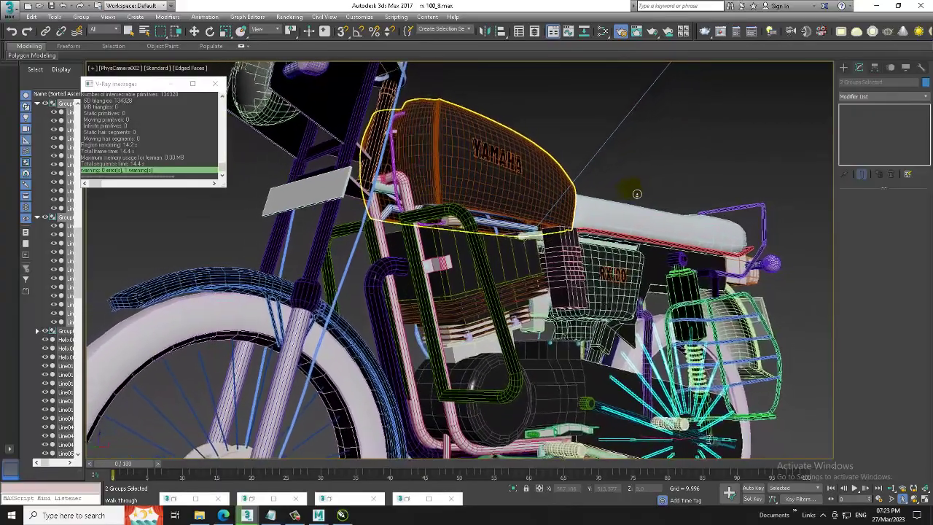
key("Down")
key("shift+q")
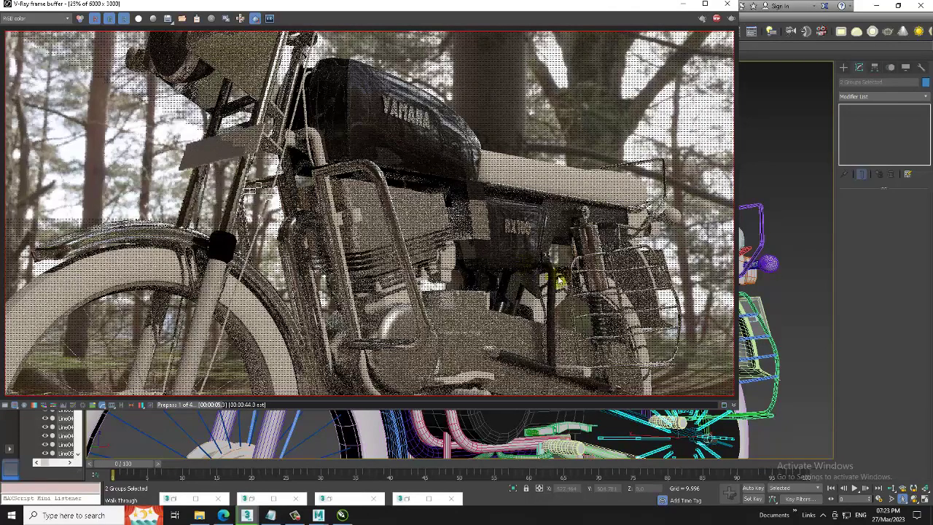
left_click(727, 4)
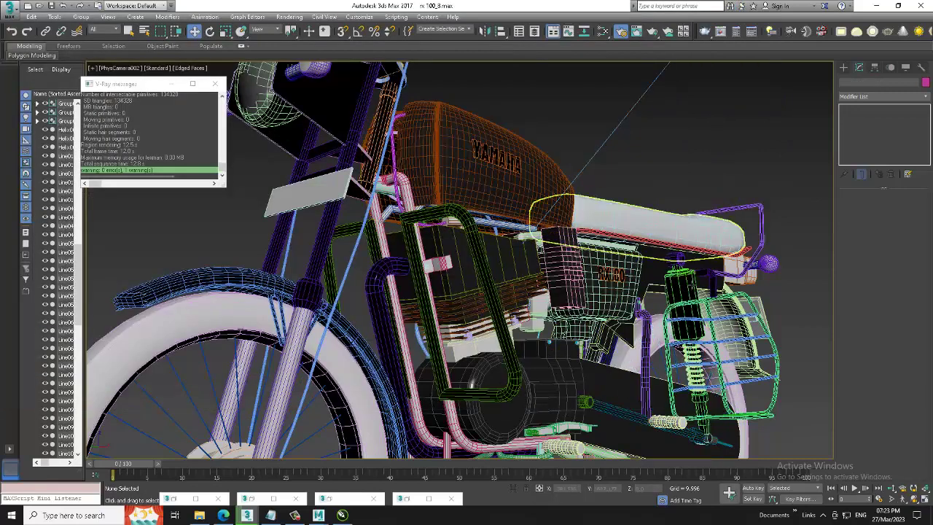
Step: Add 'Thanks for Watching' and 'Continue to Next Part' after 'Lets Get Started..' in Notepad, then minimize it
left_click(270, 516)
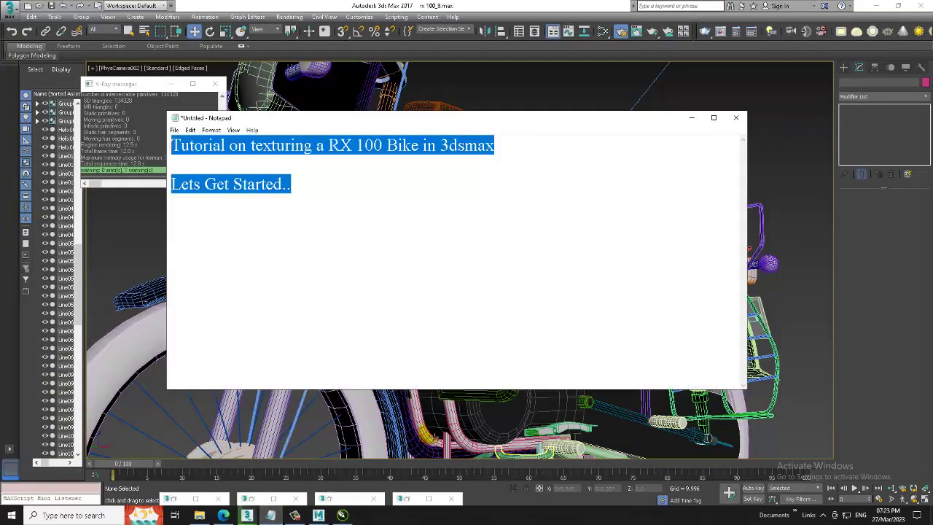
left_click(382, 186)
key("Return")
key("Return")
type("Thanks for Watching")
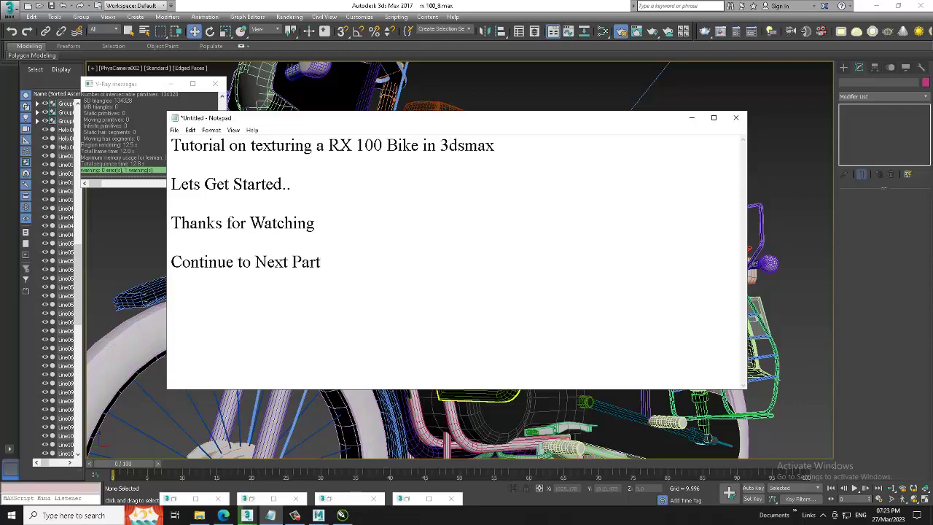
left_click(692, 118)
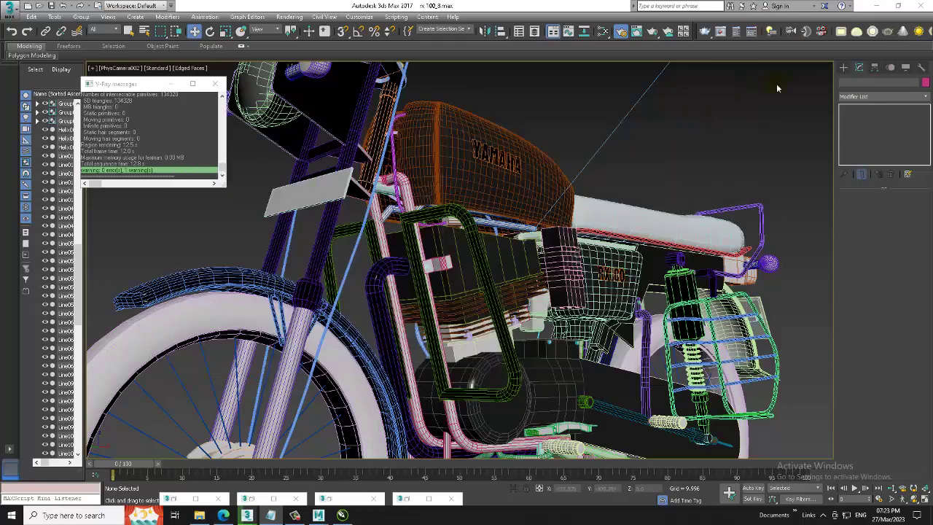